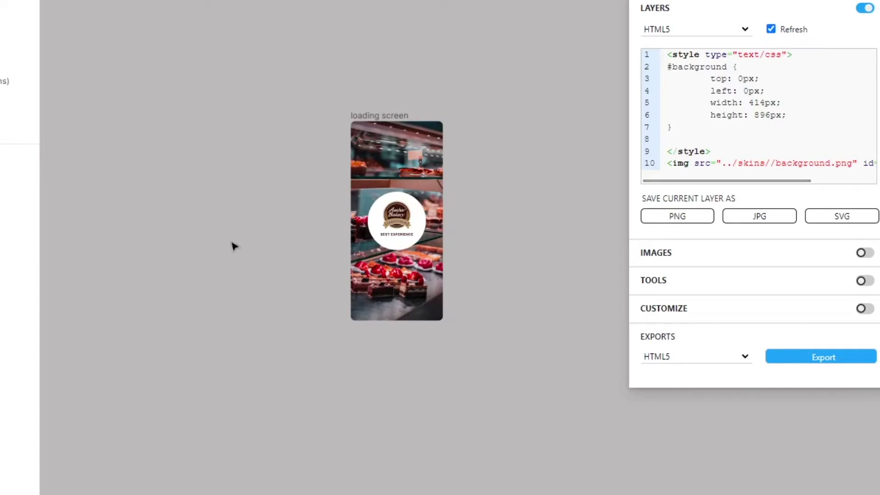
# Preview the exported loading_gym.html and then loading_realestate.html pages in the preview pane.
pyautogui.scroll(3, 397, 288)
pyautogui.scroll(-2, 397, 288)
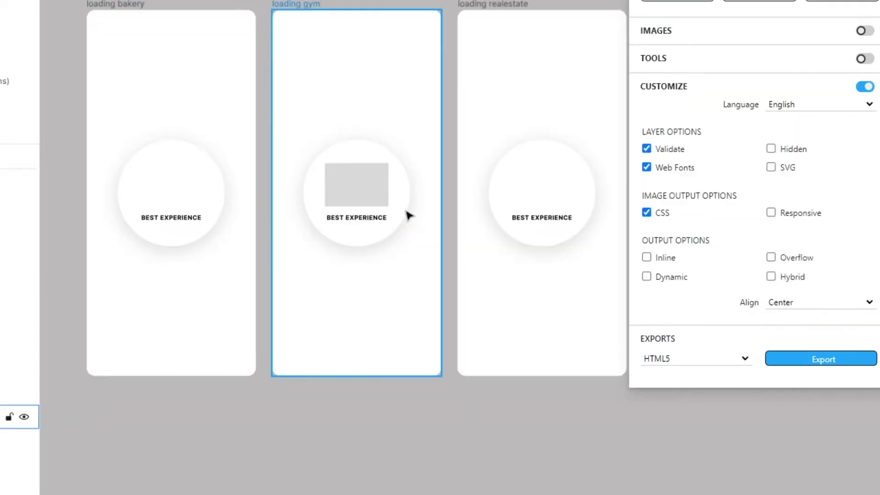
pyautogui.scroll(-3, 379, 280)
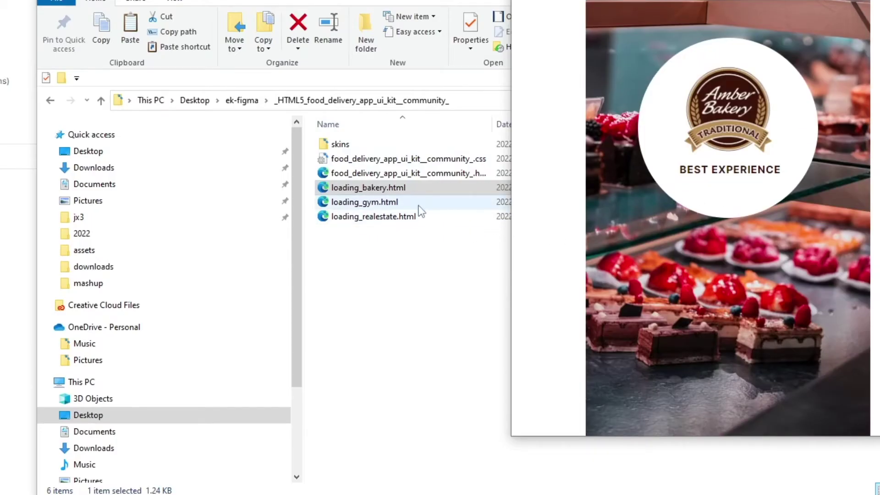
pyautogui.click(418, 206)
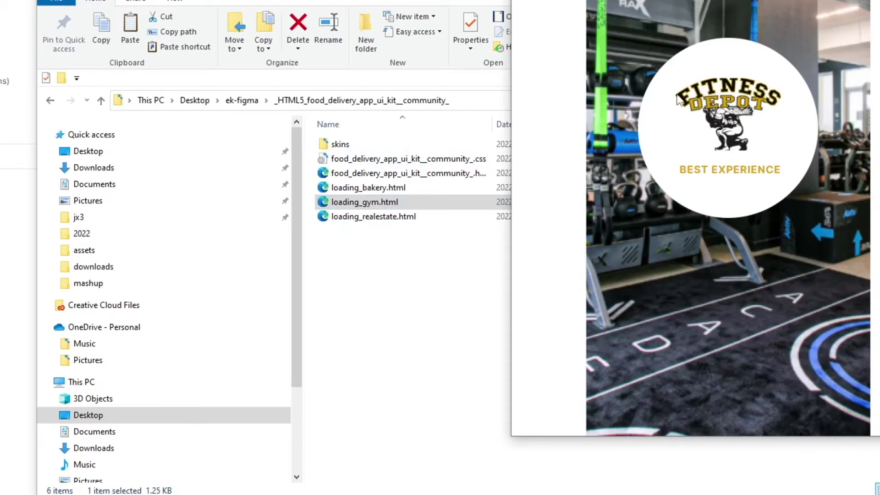
pyautogui.press('Down')
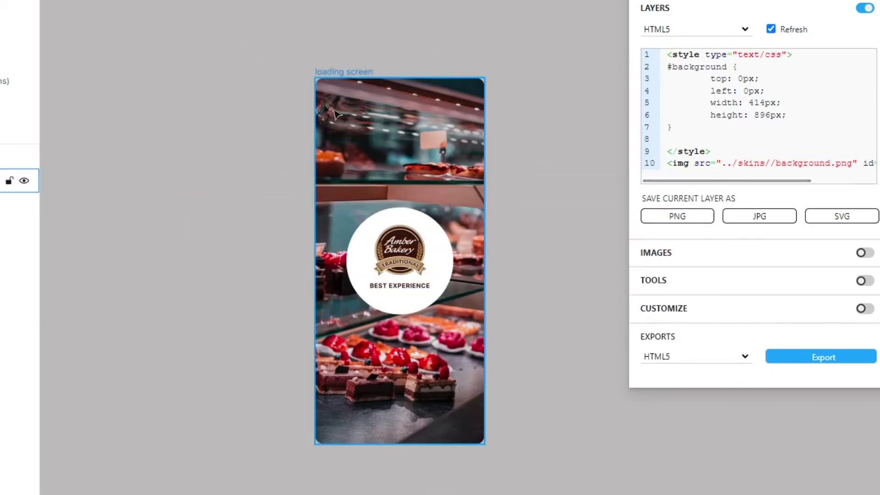
# Shift the loading screen right and draw a 635×1081 frame named ${global} beside it.
pyautogui.moveTo(335, 113); pyautogui.dragTo(426, 112)
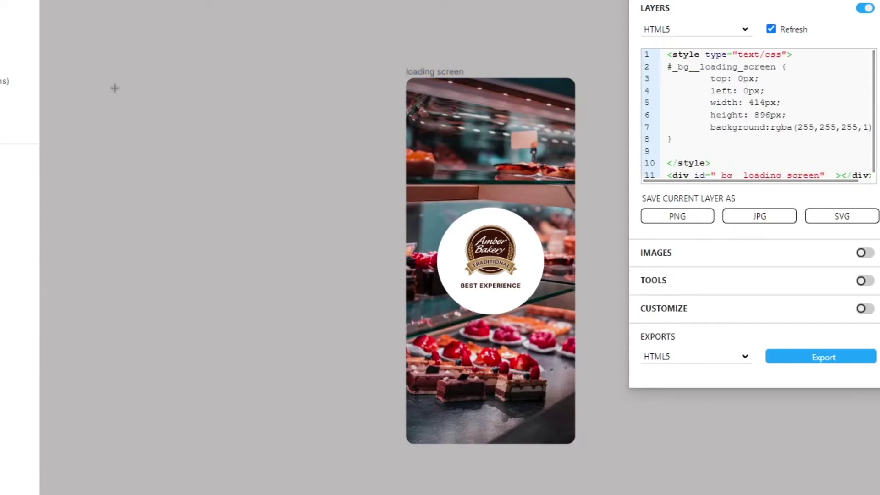
pyautogui.moveTo(103, 78); pyautogui.dragTo(362, 494)
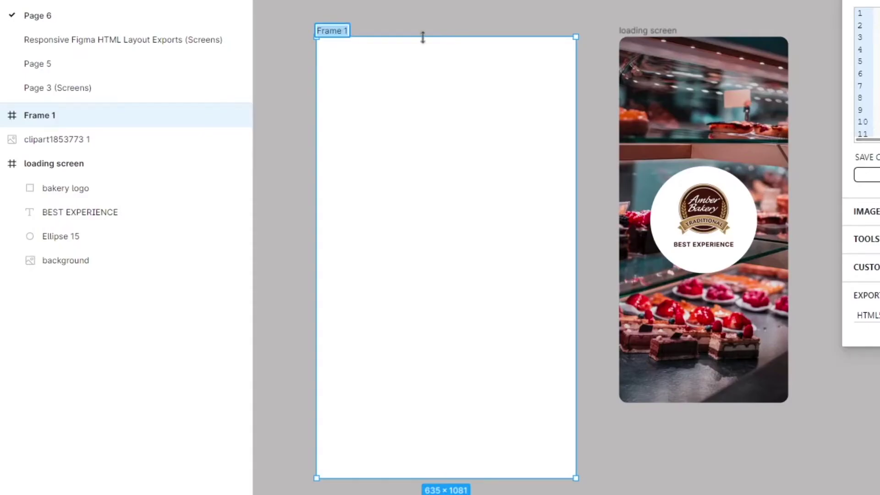
pyautogui.write('${g')
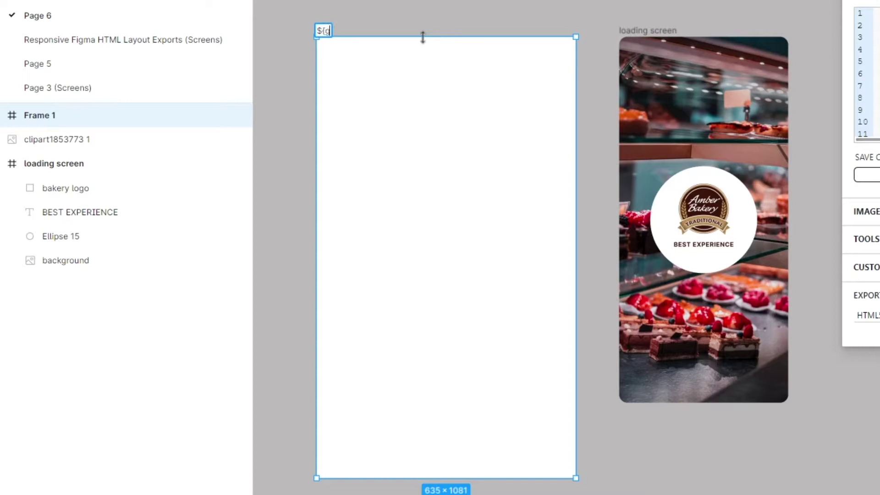
pyautogui.write('lobal')
pyautogui.press('Return')
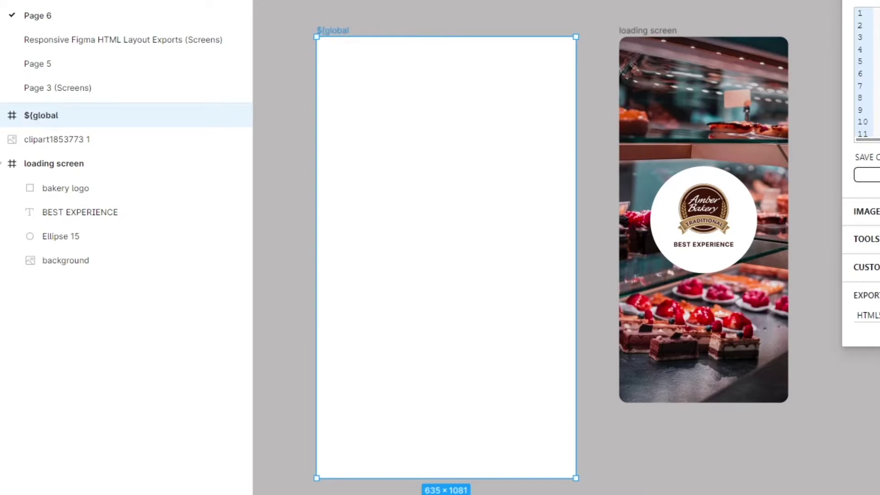
pyautogui.doubleClick(64, 117)
pyautogui.click(65, 118)
pyautogui.write('}')
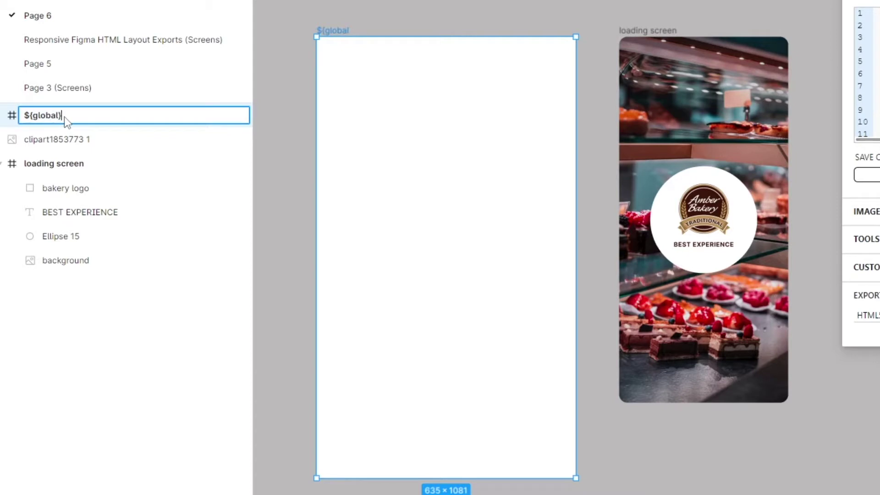
pyautogui.press('Return')
# Rename the clipart layer to 'bakery logo' and select all four loading-screen layers.
pyautogui.doubleClick(93, 163)
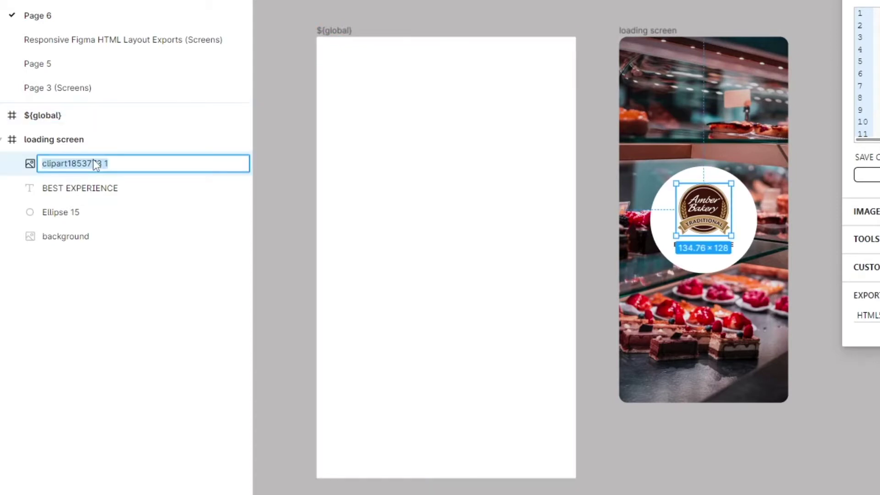
pyautogui.write('bakery logo')
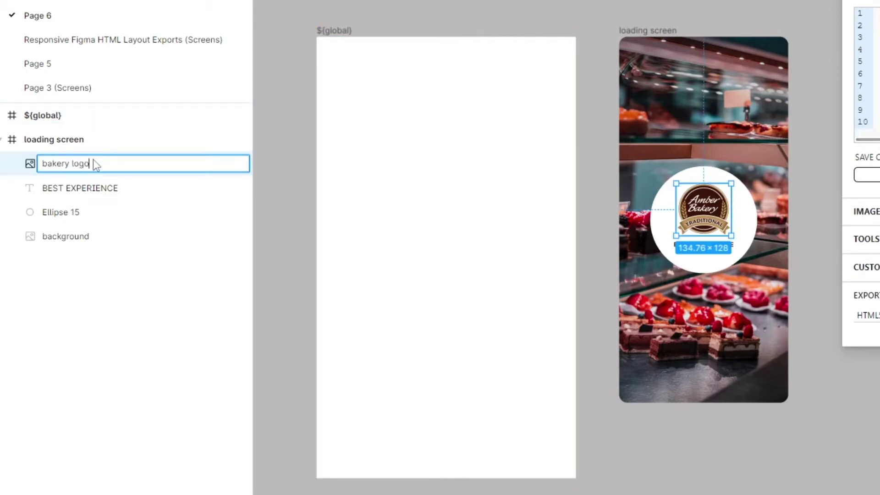
pyautogui.press('Return')
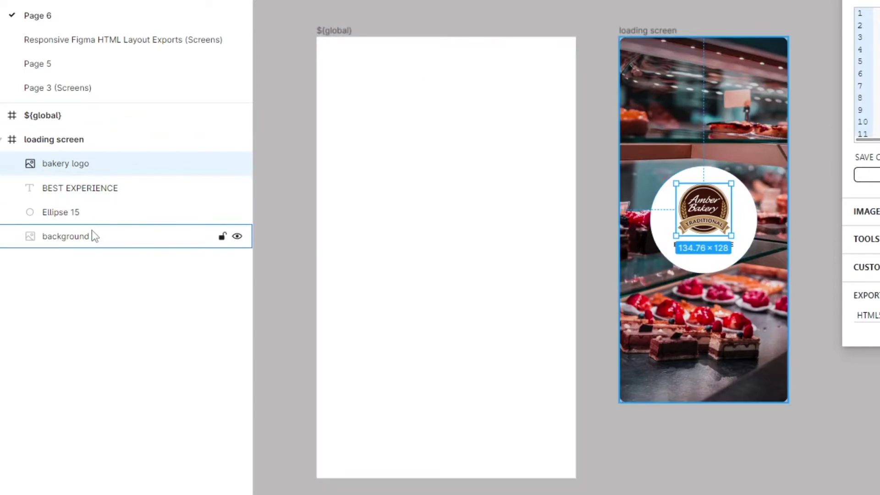
pyautogui.keyDown('shift'); pyautogui.click(88, 236); pyautogui.keyUp('shift')
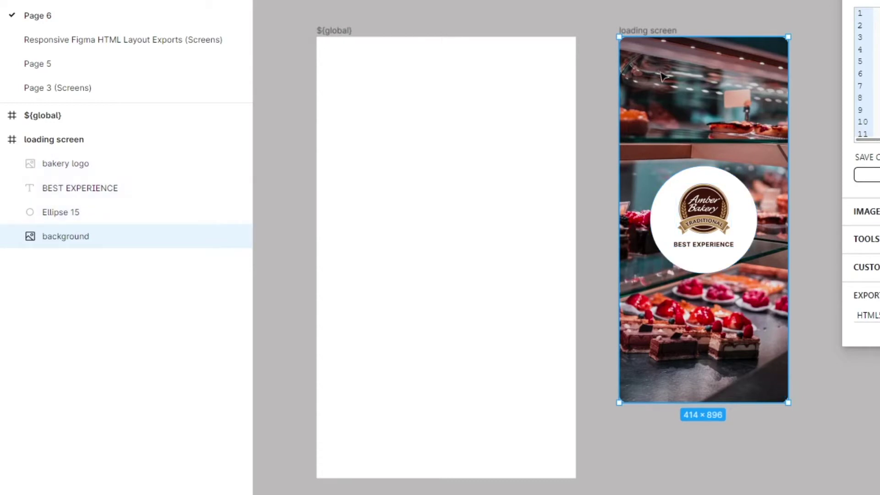
# Paste the four layers into ${global}, group them, and name the group ${css|styles}.
pyautogui.click(397, 107)
pyautogui.hotkey('ctrl', 'v')
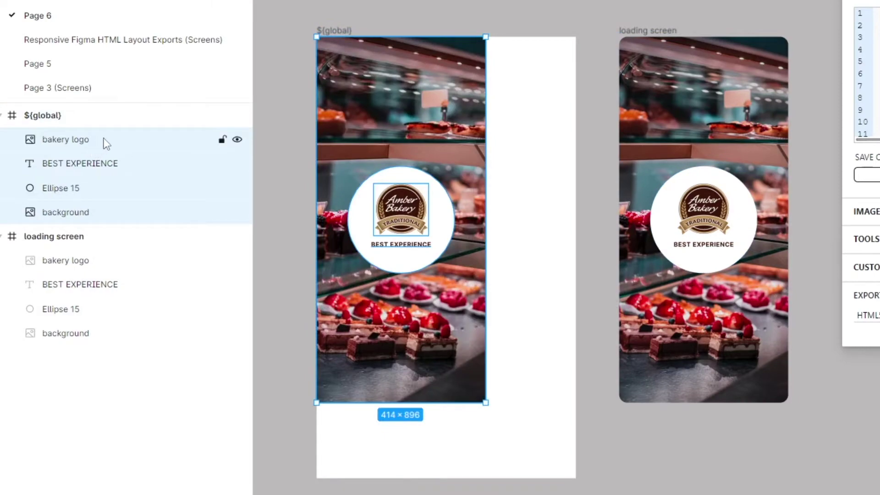
pyautogui.hotkey('ctrl', 'g')
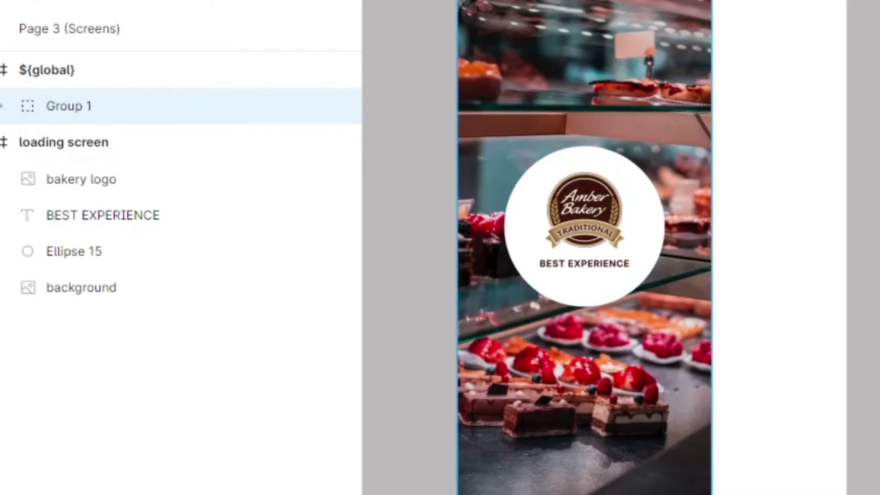
pyautogui.doubleClick(82, 109)
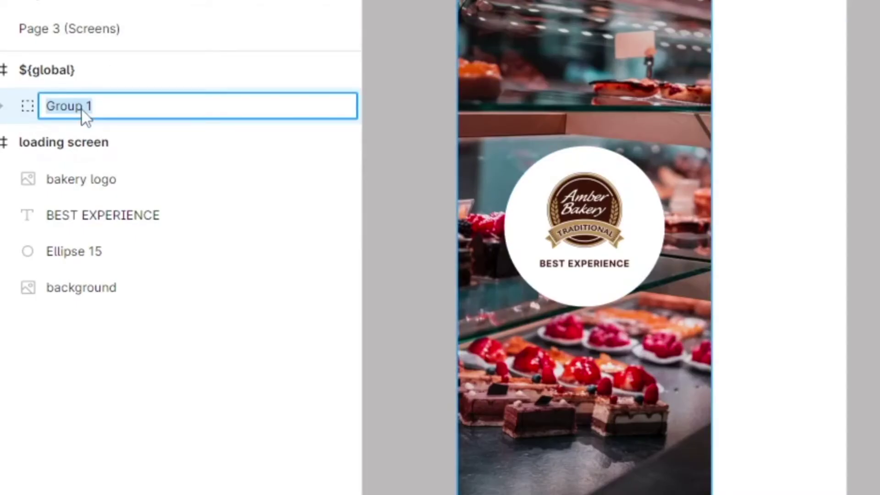
pyautogui.write('${css')
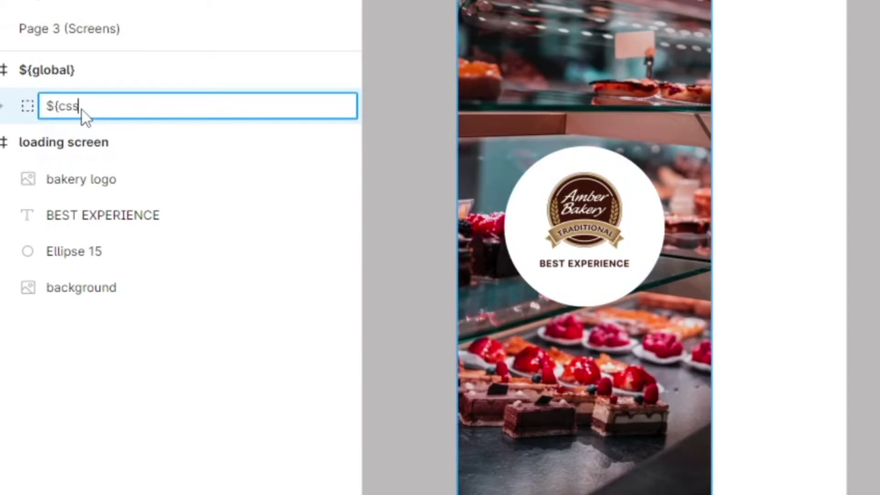
pyautogui.write(' styles}')
pyautogui.press('Return')
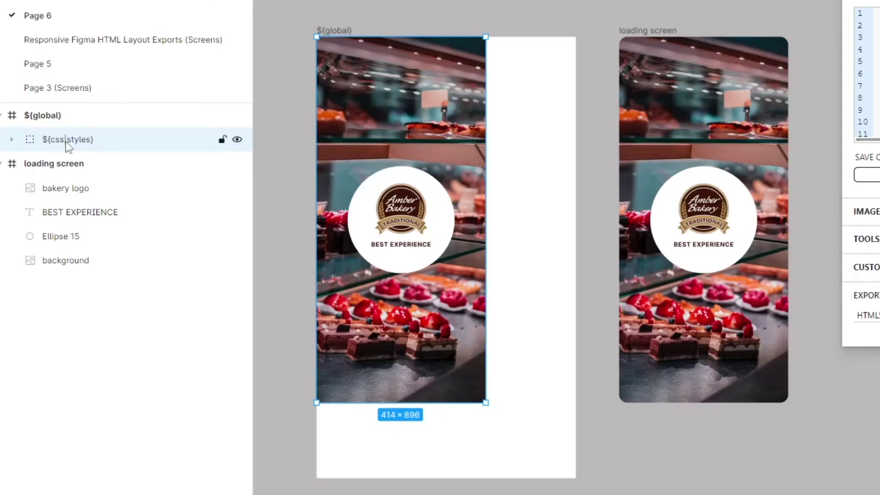
# Try moving the bakery logo and BEST EXPERIENCE copies to the top-right, then undo both moves.
pyautogui.click(417, 222)
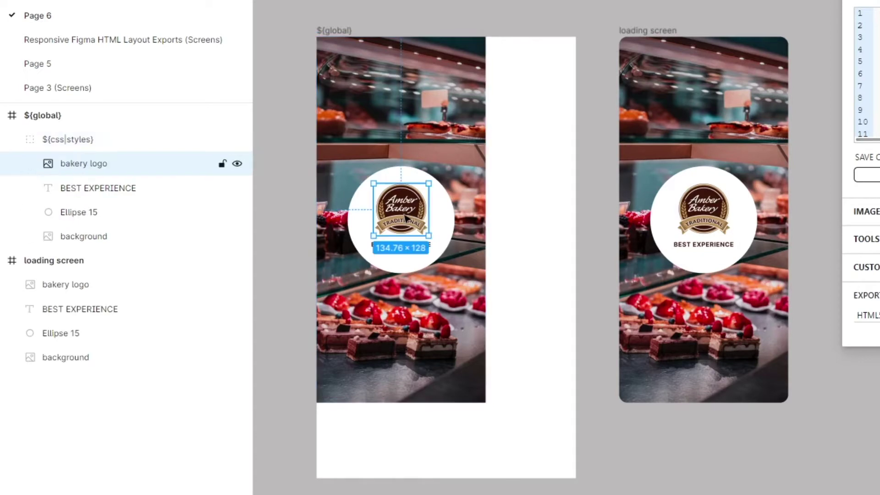
pyautogui.moveTo(405, 217); pyautogui.dragTo(530, 80)
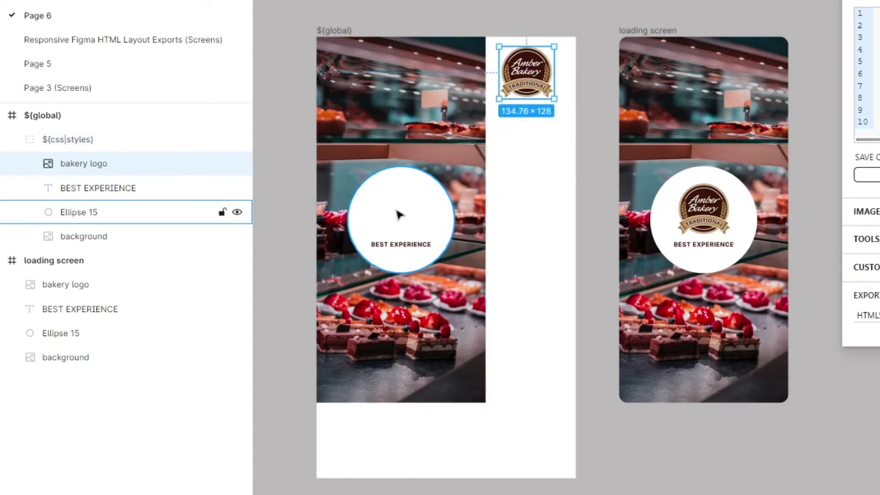
pyautogui.moveTo(400, 246); pyautogui.dragTo(529, 134)
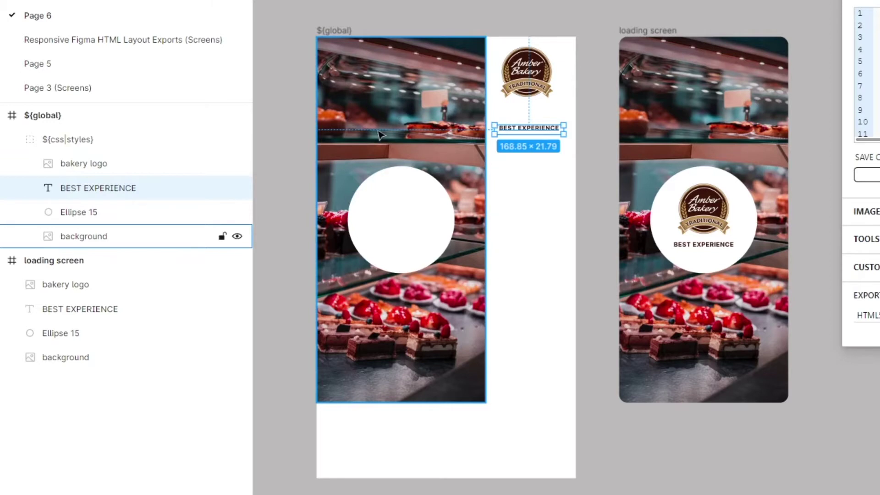
pyautogui.click(540, 219)
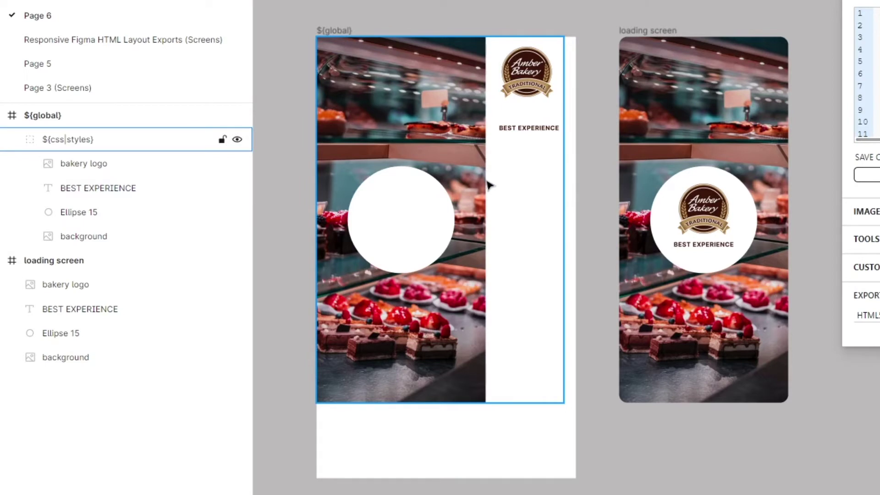
pyautogui.hotkey('ctrl', 'z')
pyautogui.hotkey('ctrl', 'z')
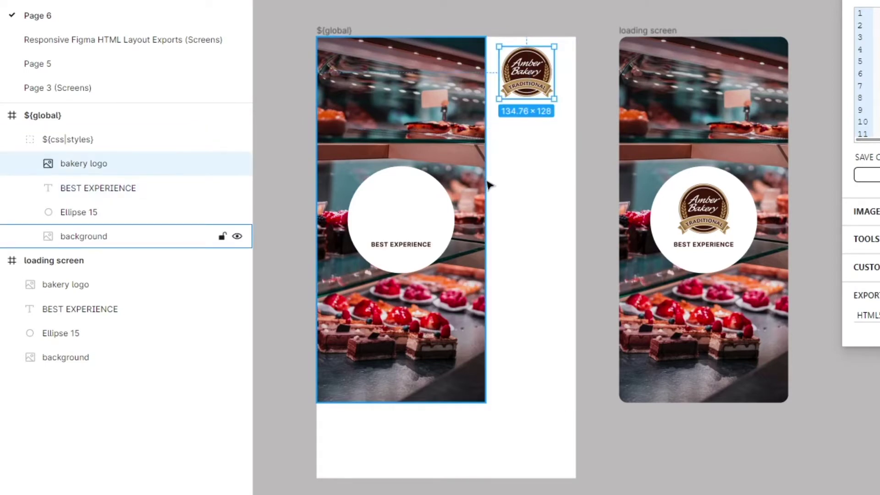
pyautogui.hotkey('ctrl', 'z')
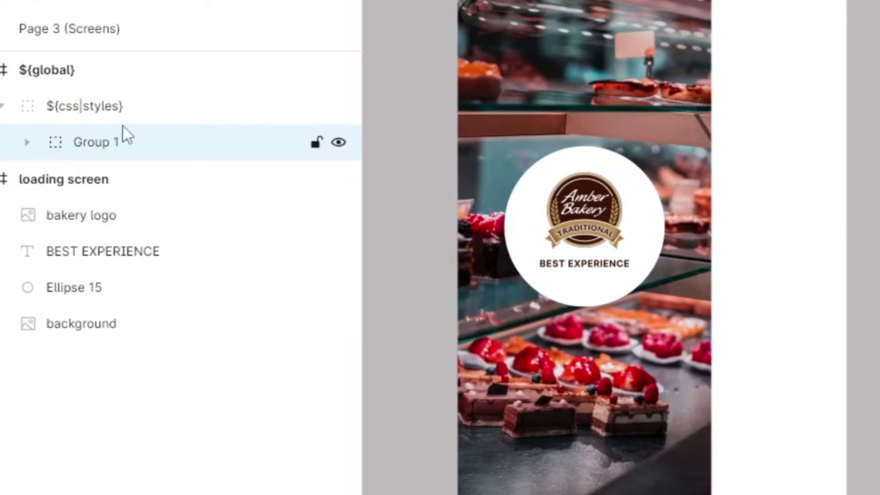
# Rename the inner Group 1 in ${global} to bakery and expand it.
pyautogui.doubleClick(106, 142)
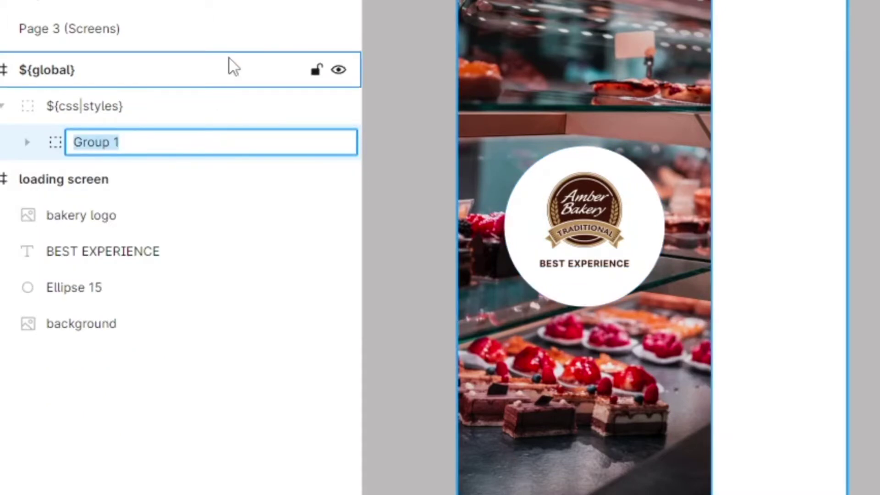
pyautogui.write('bakery')
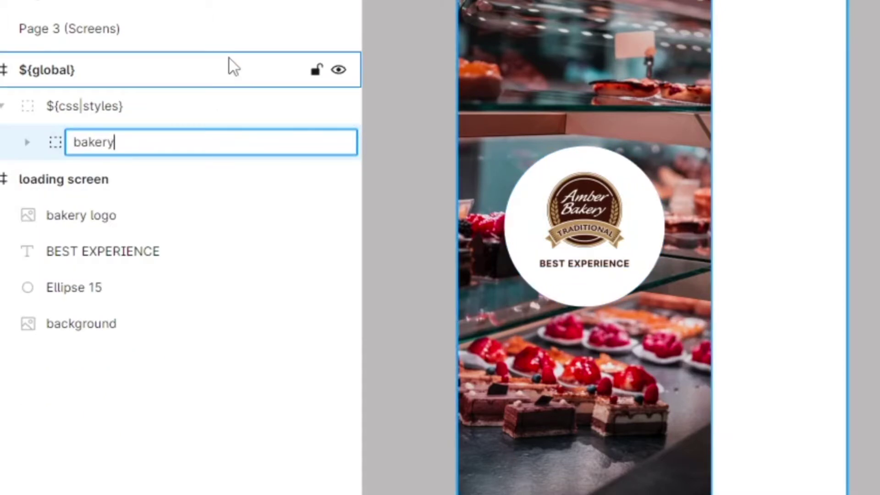
pyautogui.press('Return')
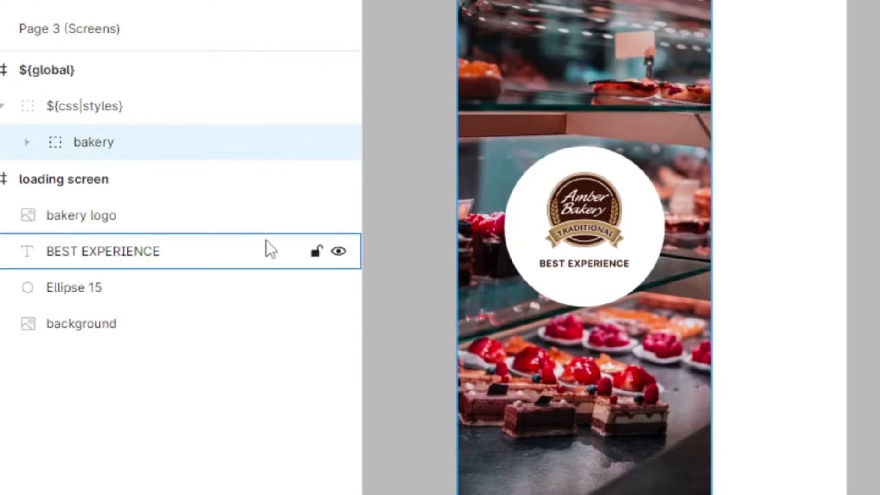
pyautogui.click(27, 142)
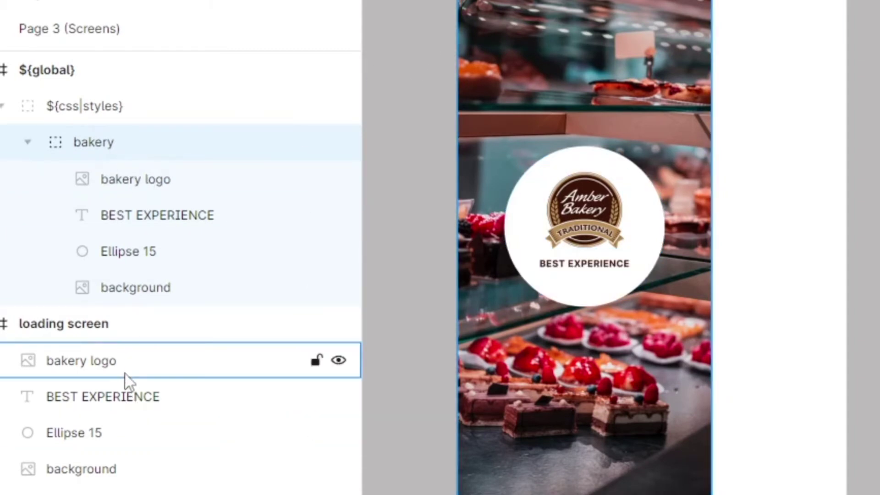
# Group the loading screen's four layers together as Group 1 and expand it.
pyautogui.click(103, 367)
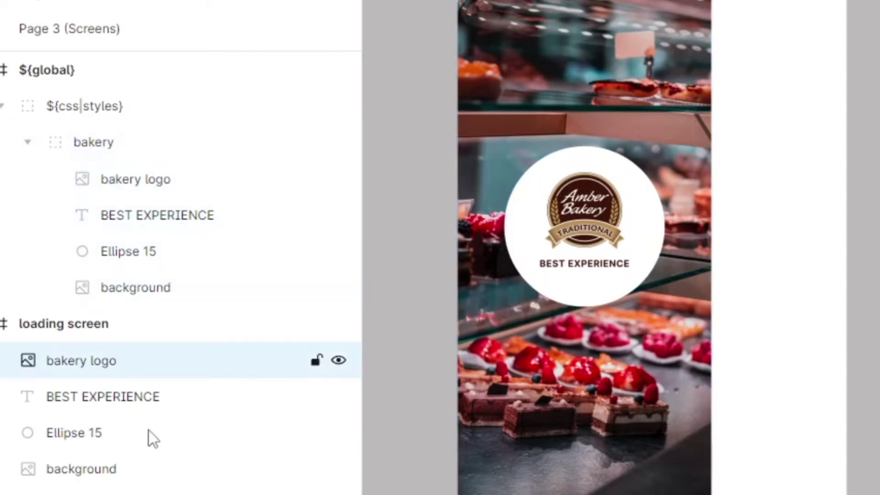
pyautogui.keyDown('shift'); pyautogui.click(136, 461); pyautogui.keyUp('shift')
pyautogui.hotkey('ctrl', 'g')
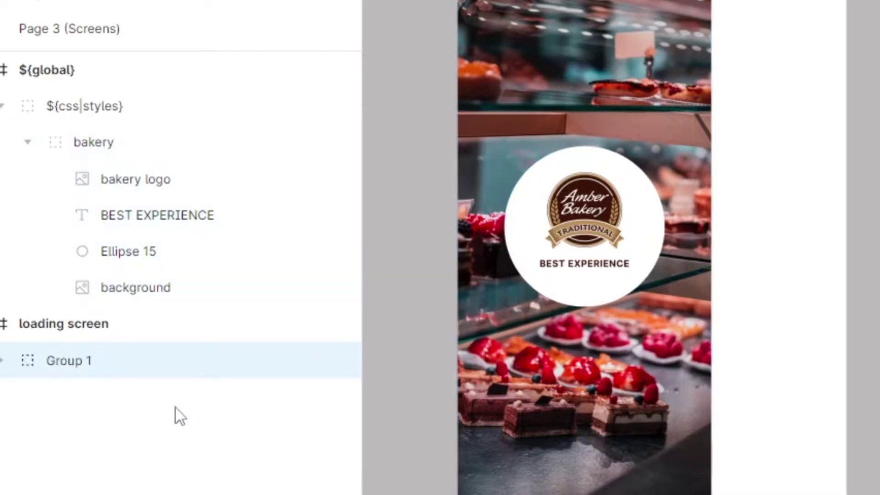
pyautogui.click(4, 360)
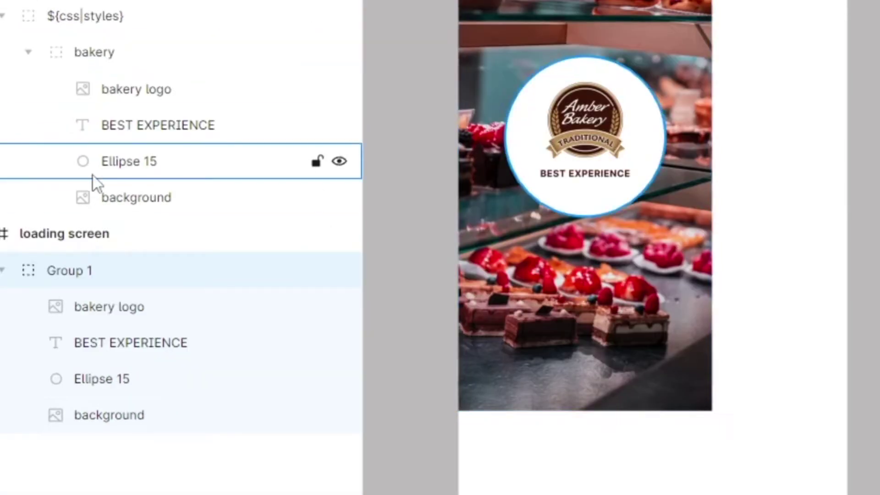
# Rename the loading-screen group to '${css|style:bakery} Group 1'.
pyautogui.doubleClick(72, 273)
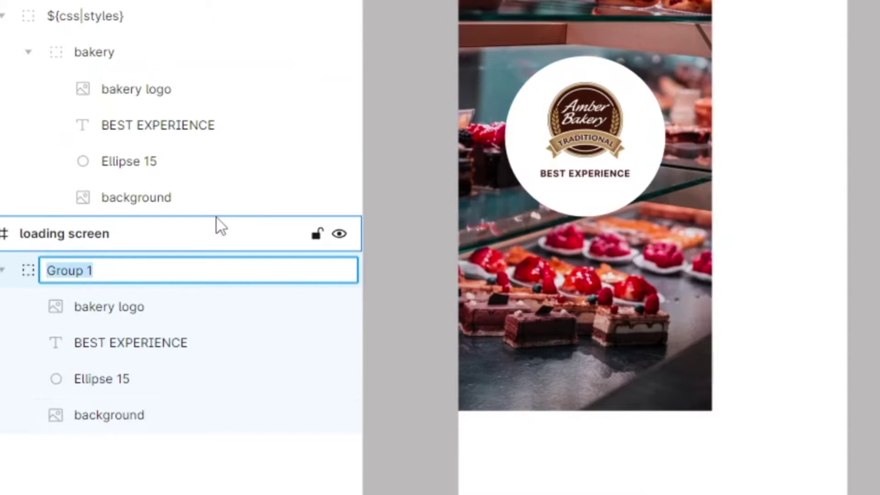
pyautogui.press('Left')
pyautogui.write('${cs')
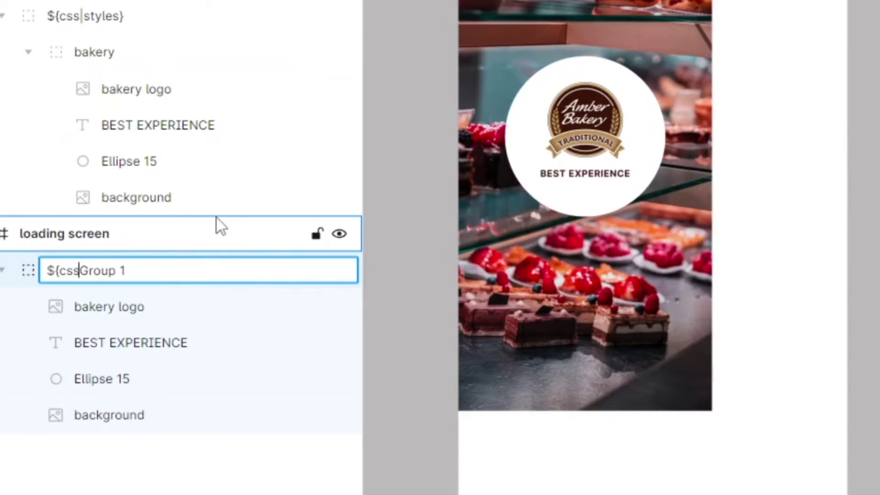
pyautogui.write('s|style:"')
pyautogui.press('BackSpace')
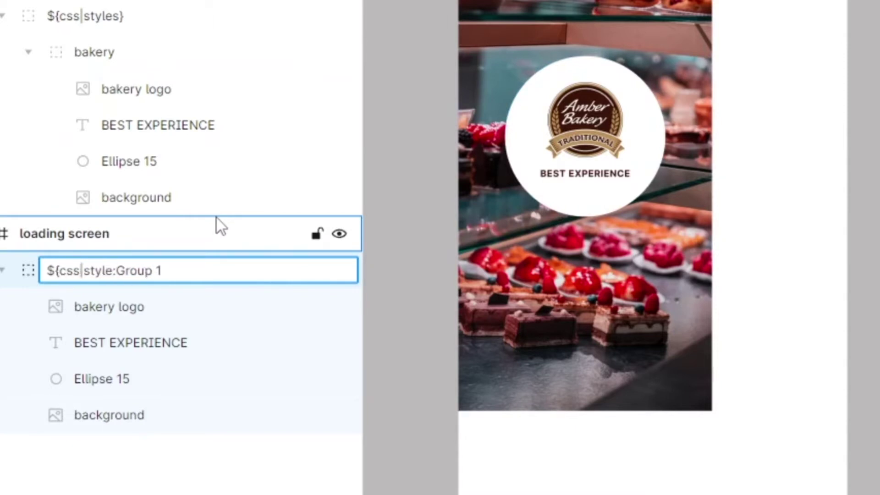
pyautogui.write('bakery}')
pyautogui.press('Return')
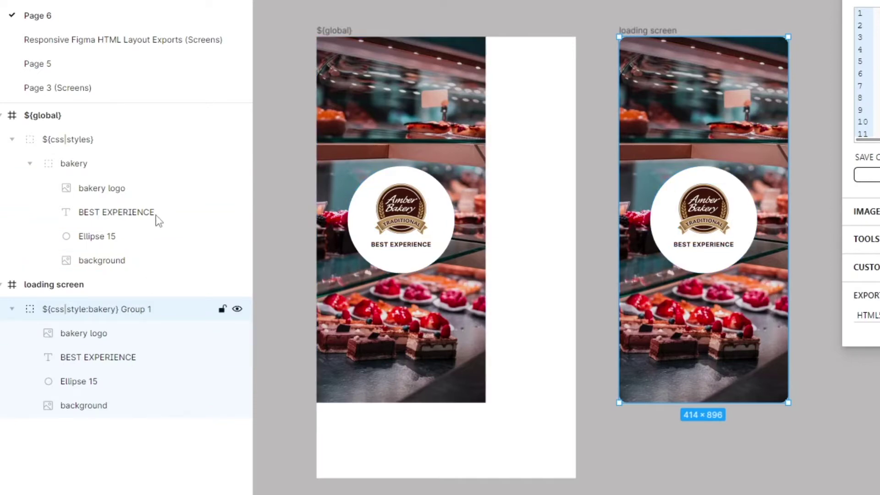
# Rename the bakery style layers bakery logo and BEST EXPERIENCE to logo and title.
pyautogui.doubleClick(109, 192)
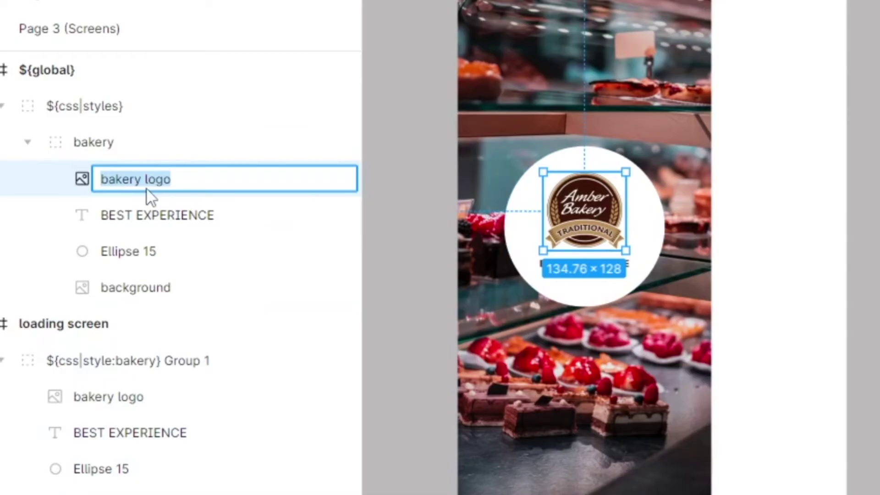
pyautogui.press('BackSpace')
pyautogui.write('logo')
pyautogui.press('Return')
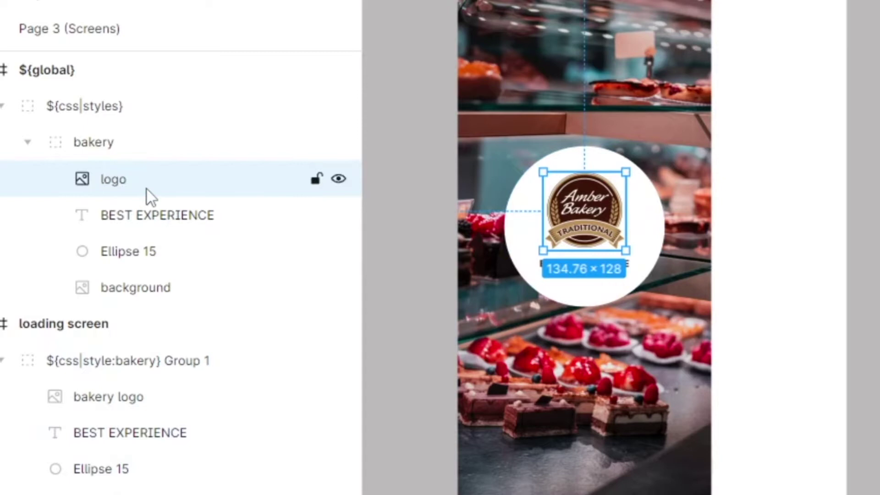
pyautogui.click(188, 219)
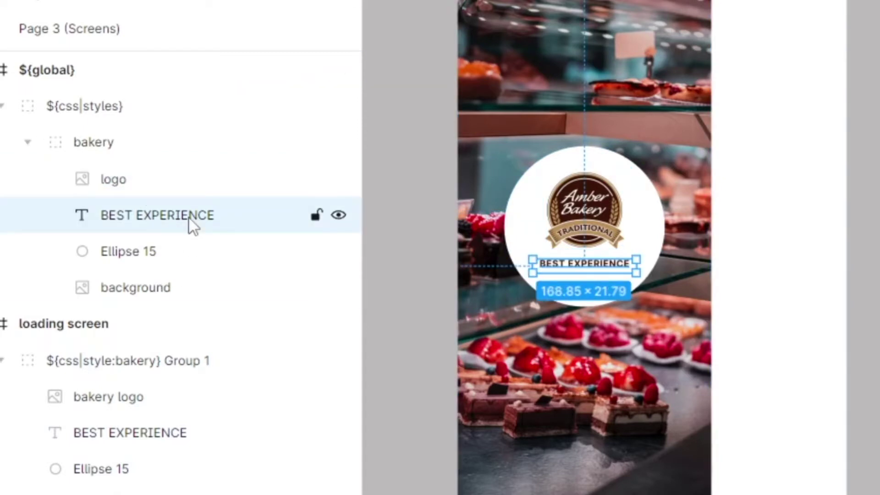
pyautogui.doubleClick(189, 218)
pyautogui.write('title')
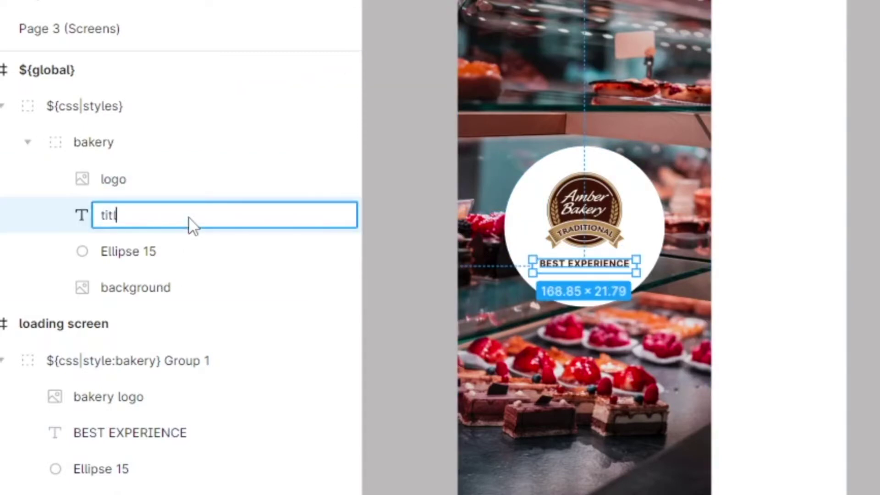
pyautogui.press('Return')
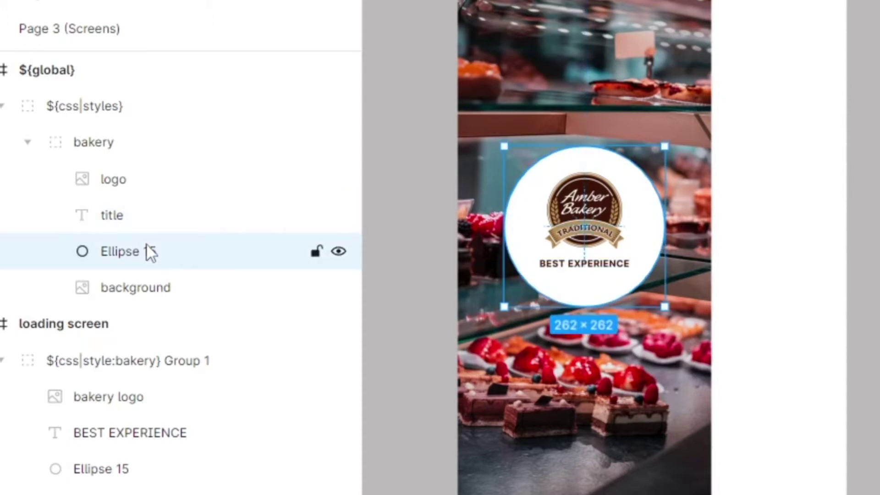
# Rename the Ellipse 15 and background style layers to logobg and bg.
pyautogui.doubleClick(147, 251)
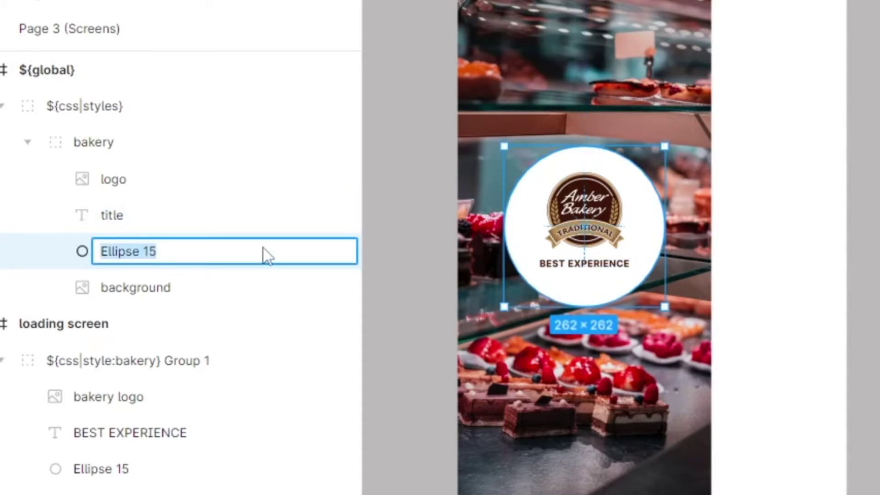
pyautogui.write('logo')
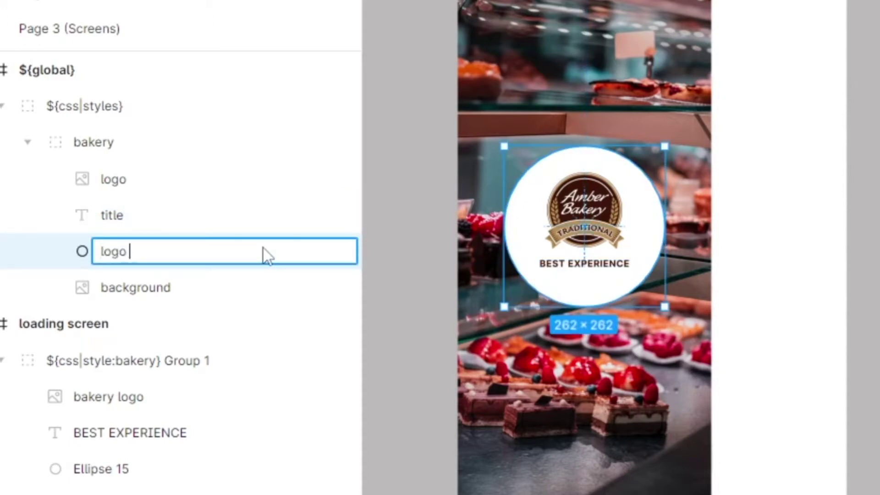
pyautogui.write('bg')
pyautogui.press('Return')
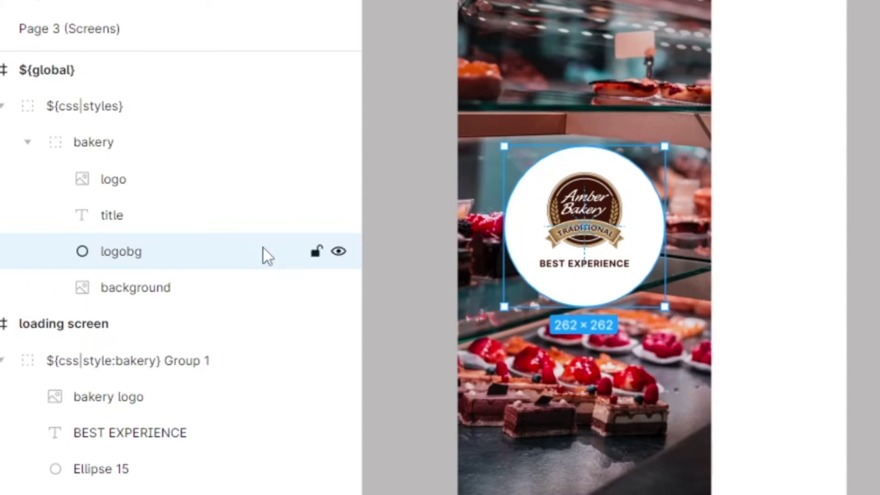
pyautogui.doubleClick(166, 281)
pyautogui.write('bg')
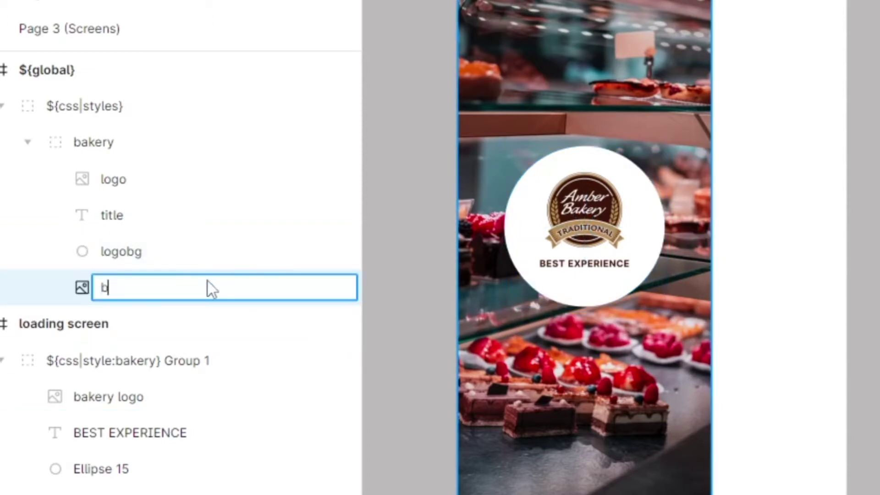
pyautogui.click(150, 397)
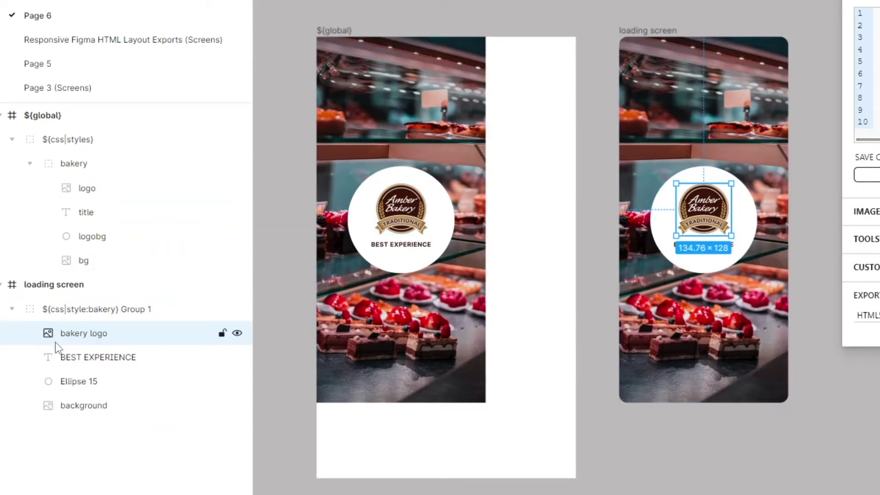
# Rename the loading-screen bakery logo layer to '${logo} design logo'.
pyautogui.doubleClick(77, 337)
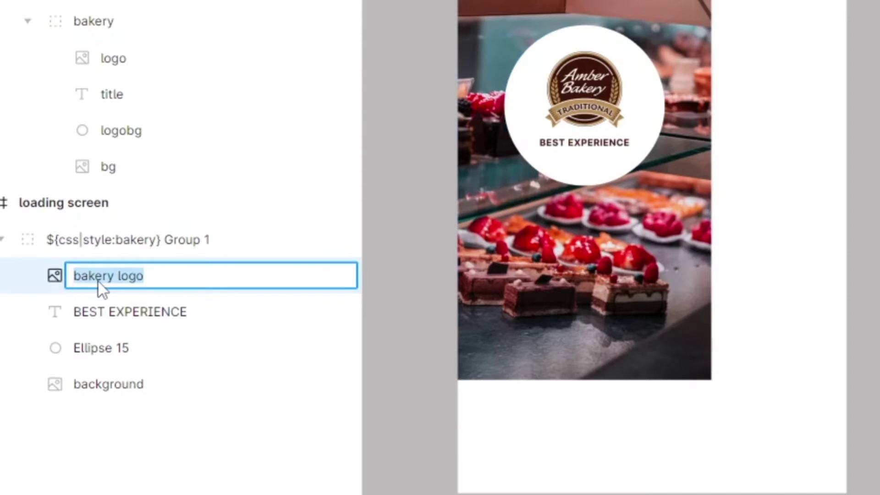
pyautogui.press('Home')
pyautogui.write('${logo')
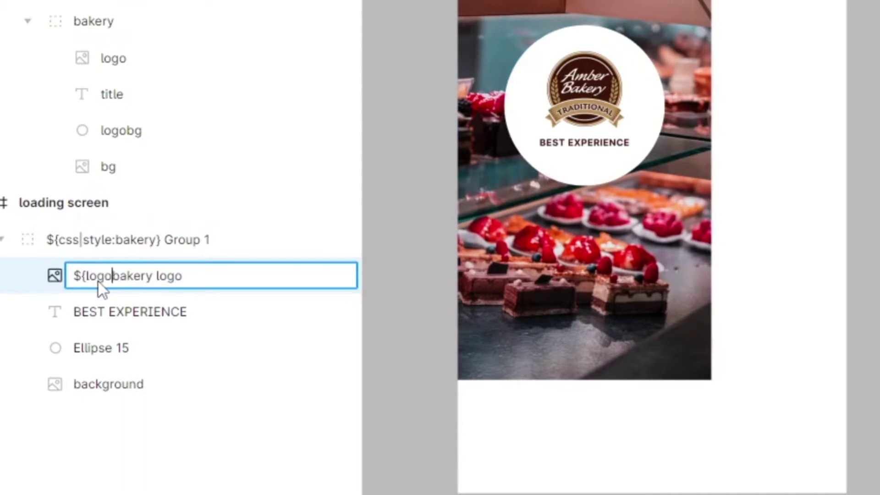
pyautogui.write('}')
pyautogui.press('BackSpace')
pyautogui.write('}')
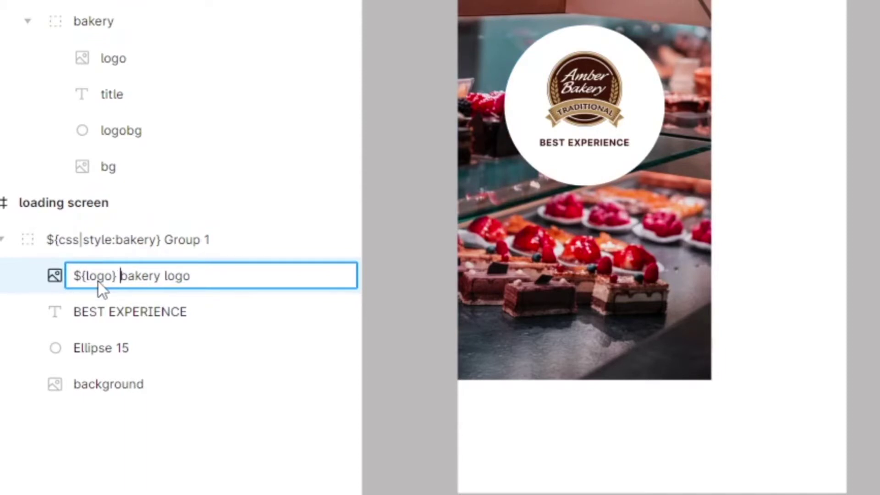
pyautogui.hotkey('ctrl', 'shift', 'Right')
pyautogui.hotkey('shift', 'Left')
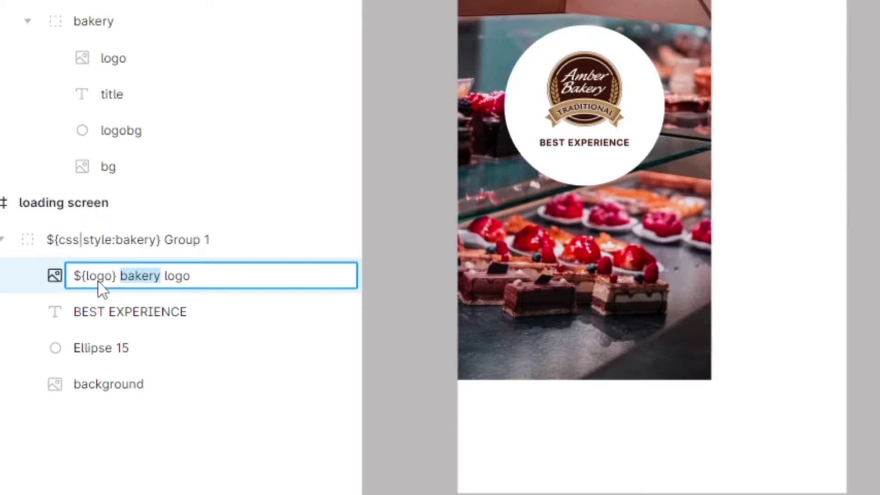
pyautogui.write('design')
pyautogui.press('Return')
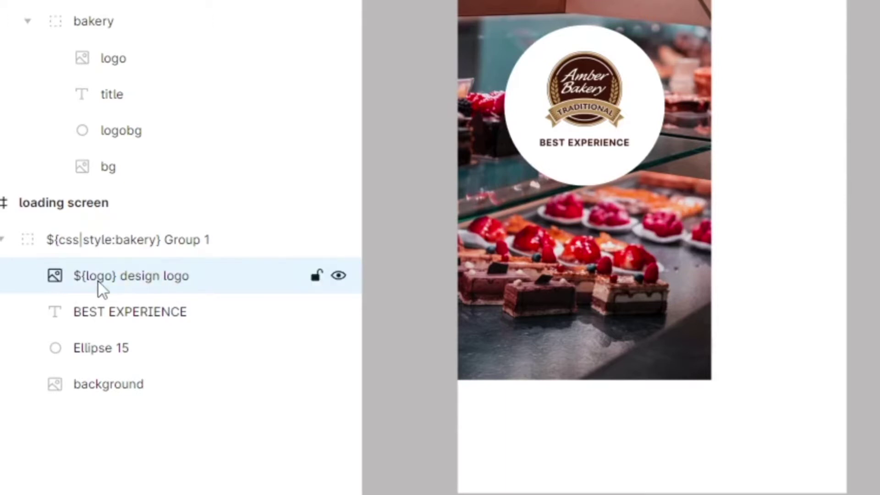
# Prefix the BEST EXPERIENCE layer with ${css|style:title}.
pyautogui.doubleClick(136, 326)
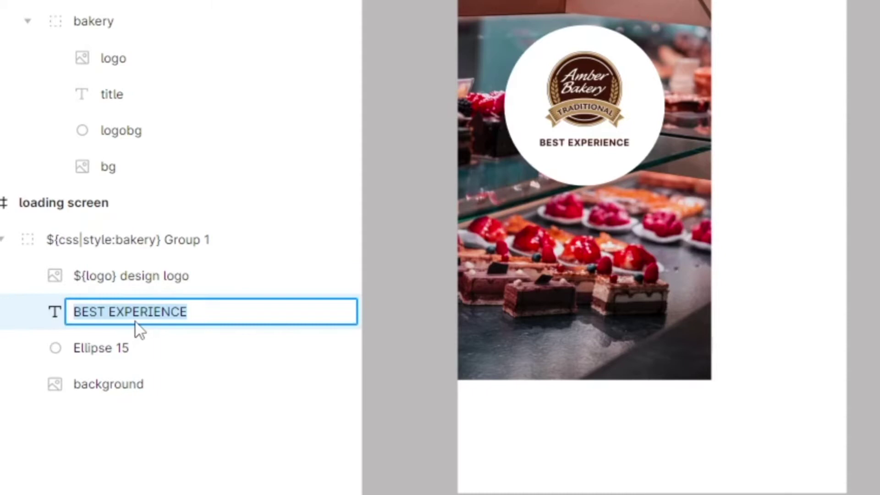
pyautogui.click(135, 323)
pyautogui.rightClick(135, 322)
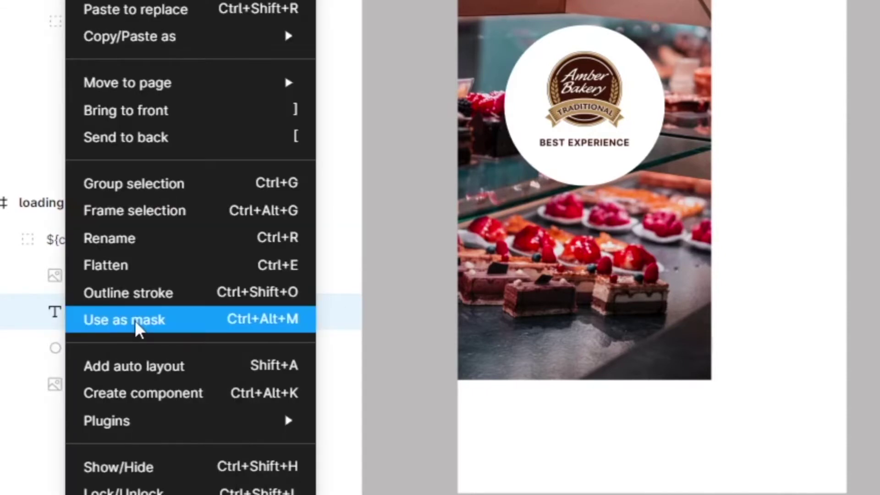
pyautogui.press('Escape')
pyautogui.doubleClick(135, 321)
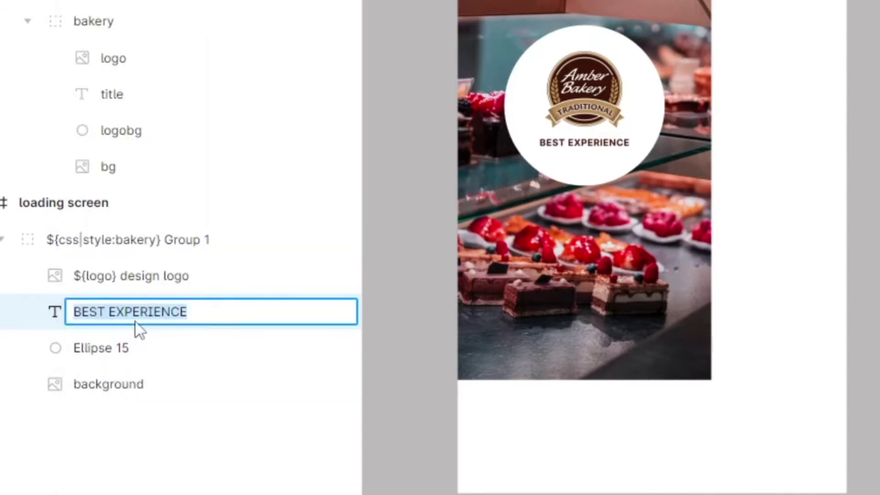
pyautogui.press('Home')
pyautogui.write('${cs')
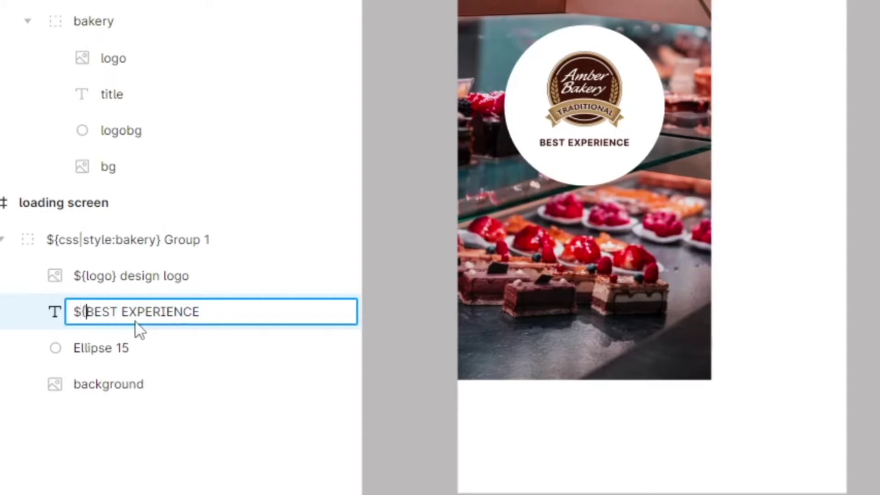
pyautogui.write('s|style:')
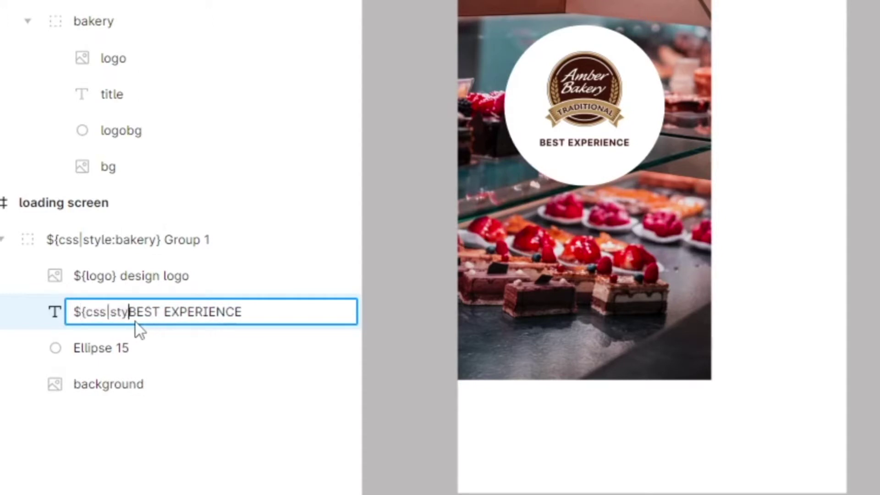
pyautogui.write('title}')
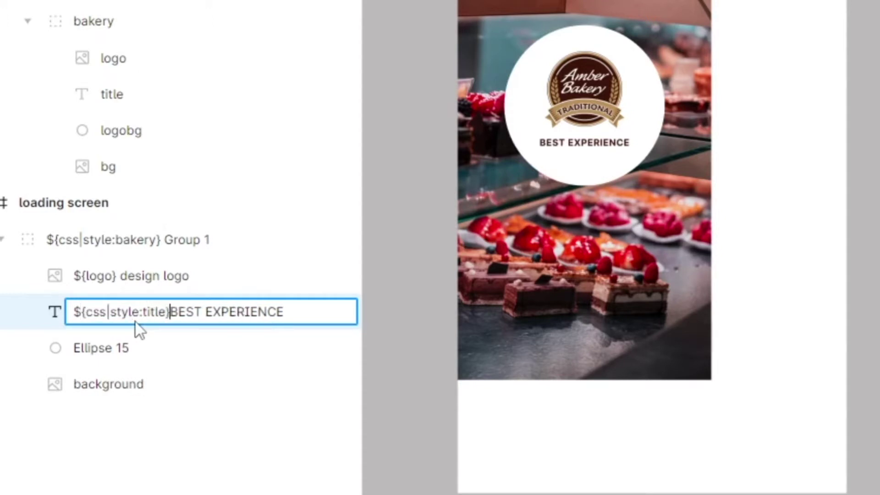
pyautogui.press('Return')
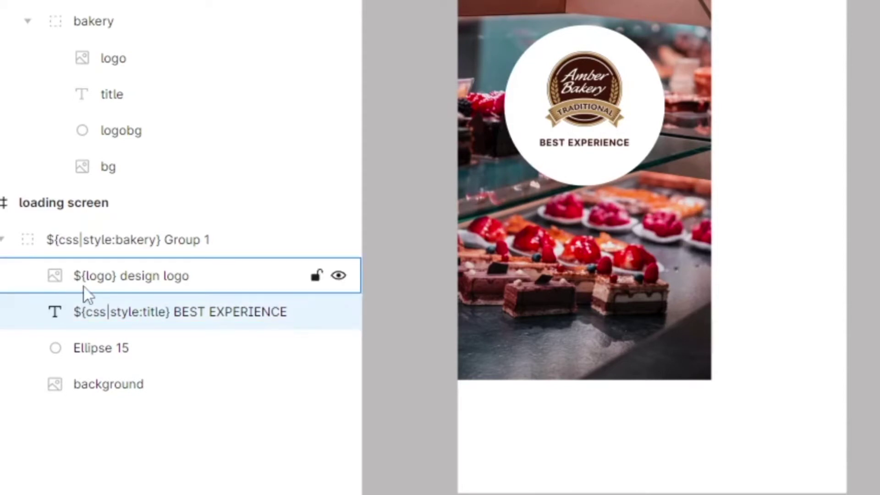
# Correct the logo layer's tag to ${css|style:logo}.
pyautogui.click(100, 292)
pyautogui.doubleClick(103, 288)
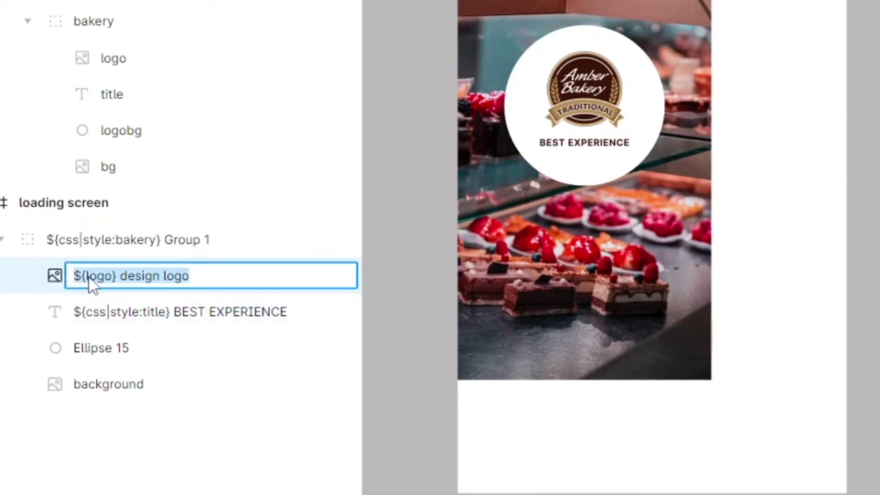
pyautogui.click(88, 277)
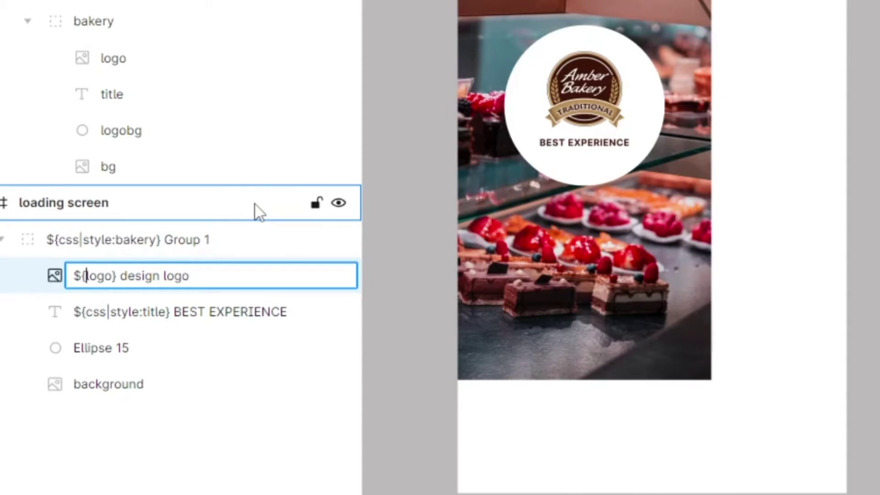
pyautogui.write('css')
pyautogui.write('|style"')
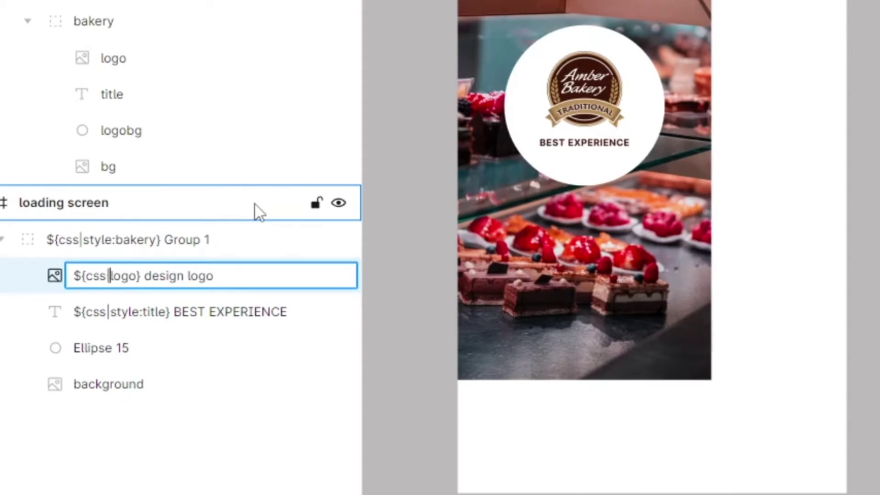
pyautogui.press('BackSpace')
pyautogui.write(':')
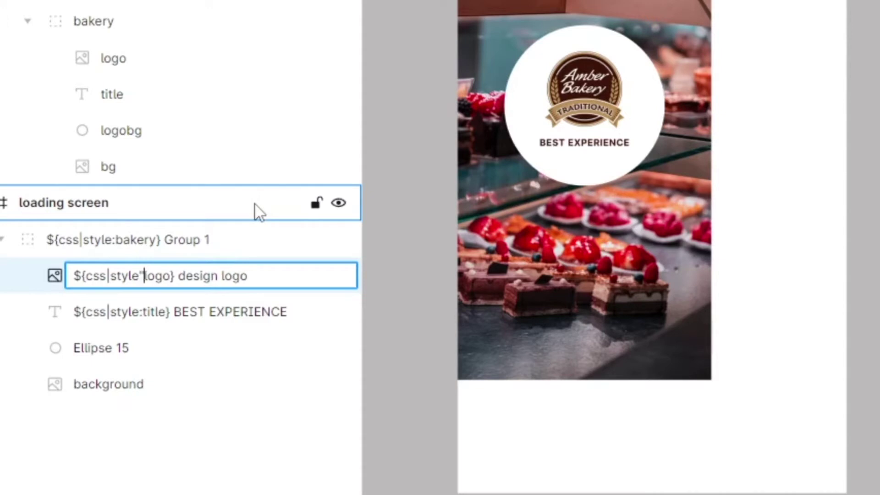
pyautogui.press('Return')
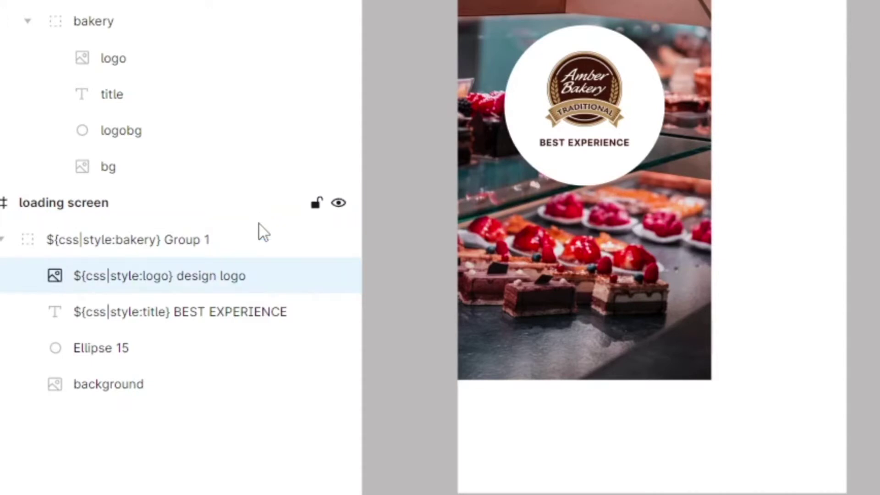
# Tag the Ellipse 15 layer with ${css|style:logobg}.
pyautogui.doubleClick(106, 352)
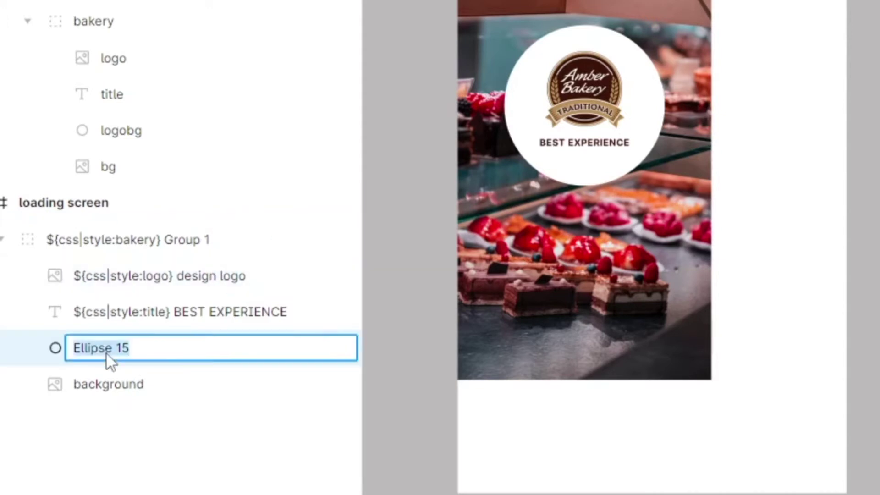
pyautogui.write('${c')
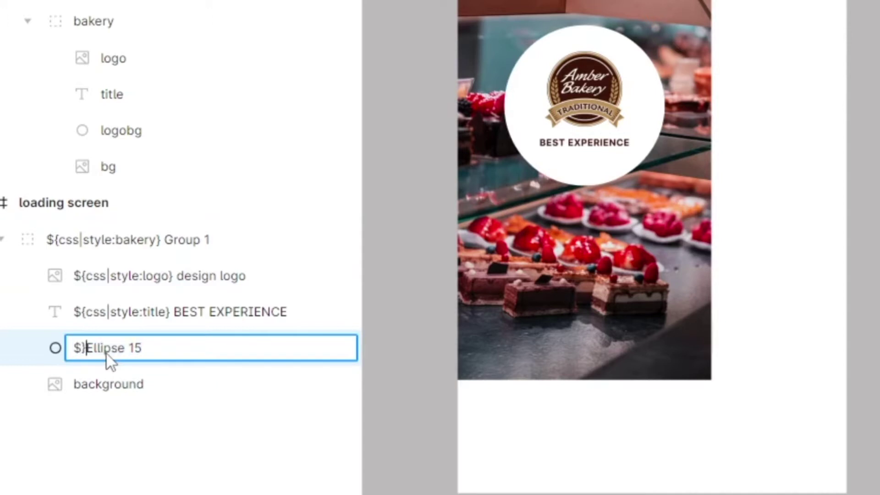
pyautogui.write('ss|style:')
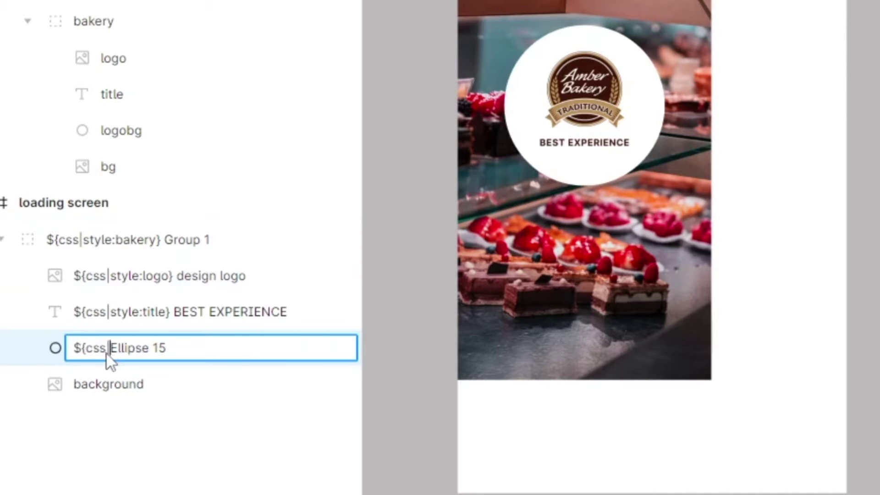
pyautogui.write('lgoob')
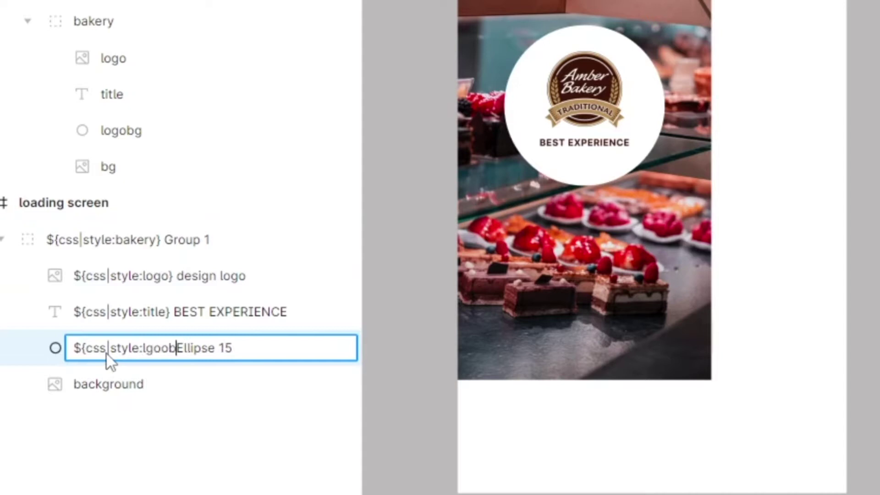
pyautogui.press('BackSpace')
pyautogui.press('BackSpace')
pyautogui.press('BackSpace')
pyautogui.write('ogobg')
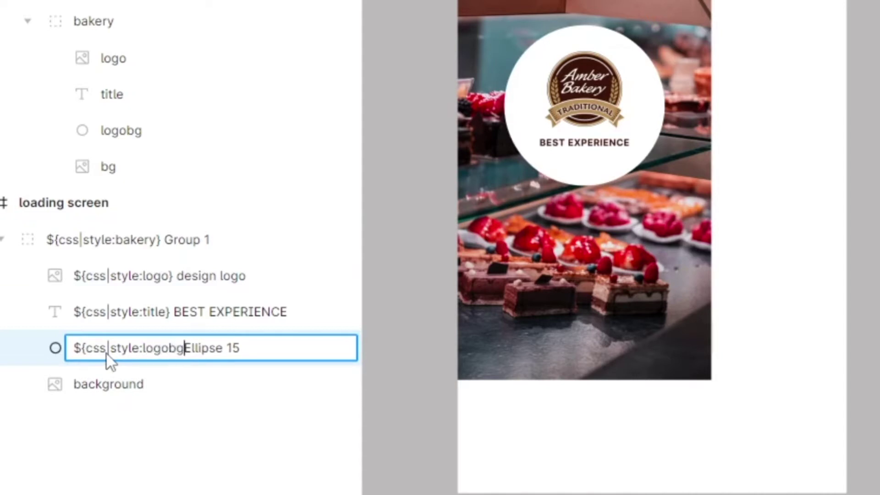
pyautogui.write('}')
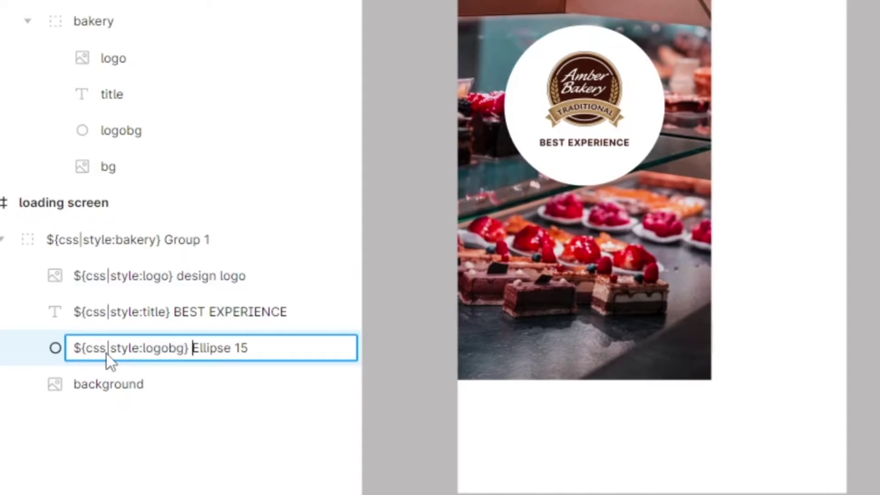
pyautogui.press('Return')
# Tag the background layer with ${css|style:bg}.
pyautogui.click(108, 387)
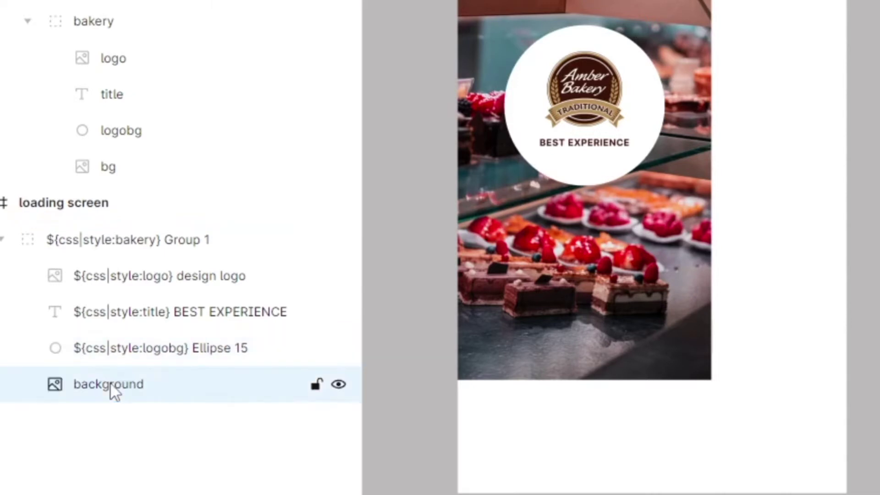
pyautogui.doubleClick(96, 387)
pyautogui.press('Home')
pyautogui.write('${css')
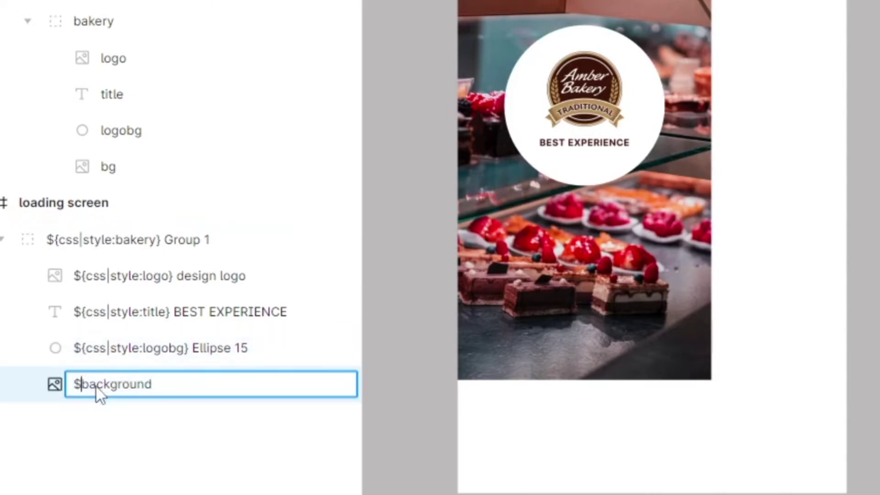
pyautogui.write('|style}')
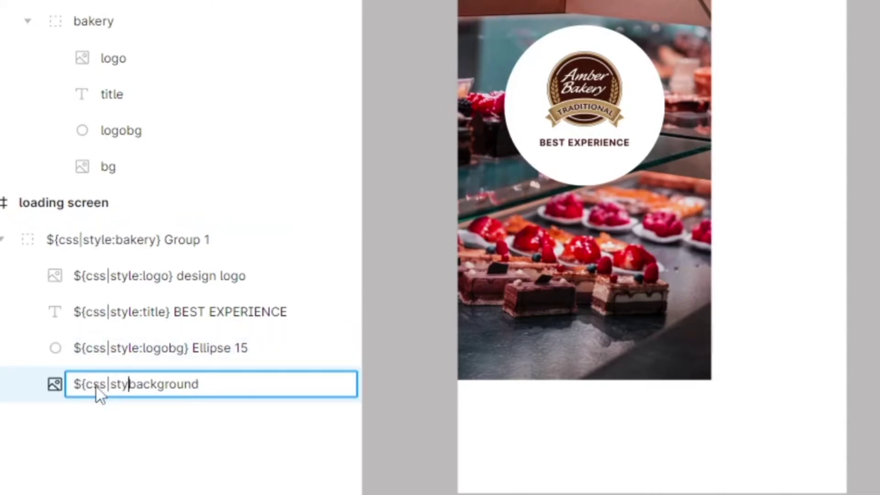
pyautogui.press('BackSpace')
pyautogui.write(':bg}')
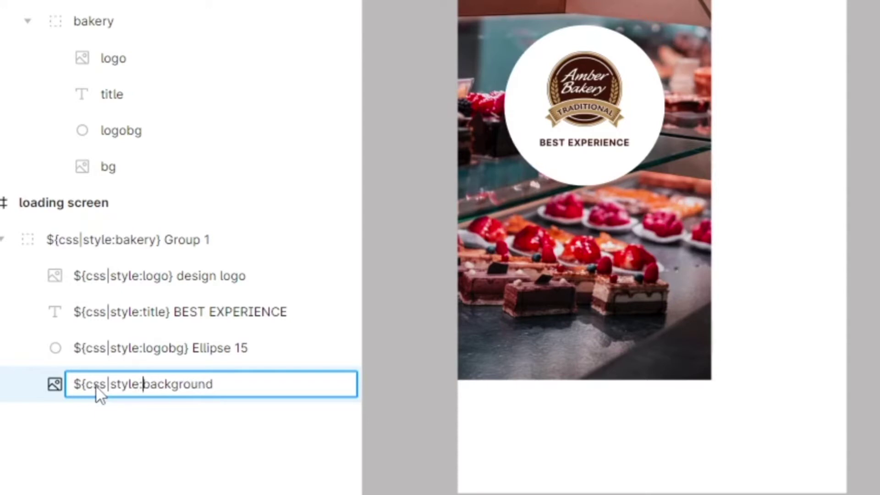
pyautogui.press('Return')
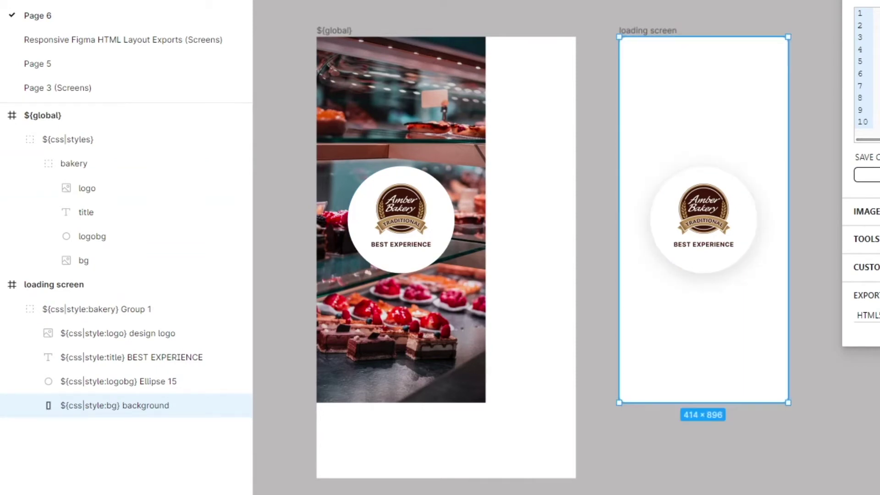
# Check the stripped loading screen by selecting the design logo and BEST EXPERIENCE title, then deselecting.
pyautogui.click(722, 206)
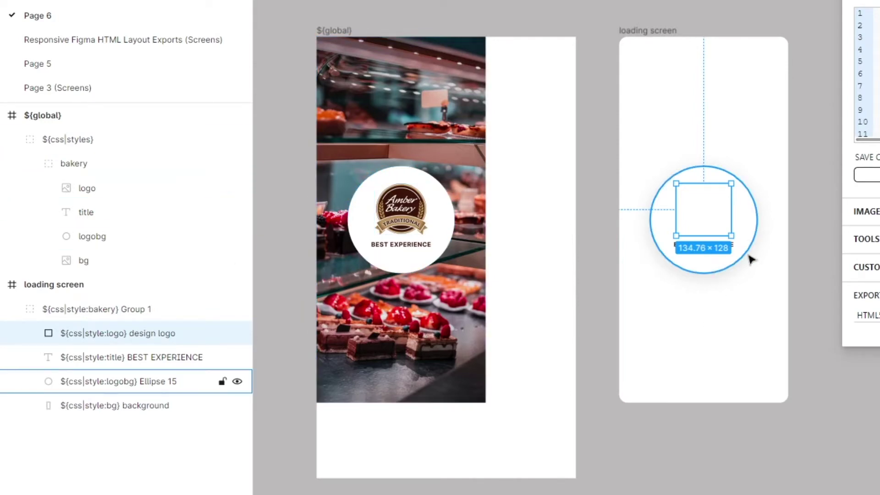
pyautogui.click(733, 245)
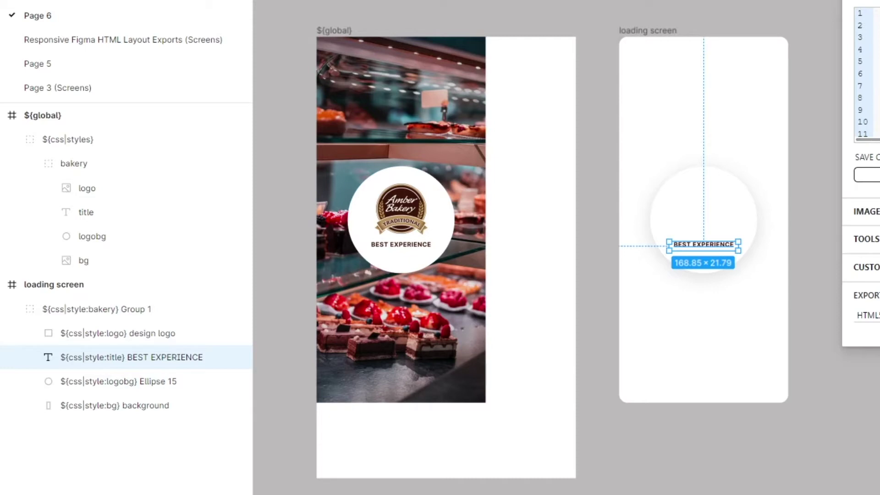
pyautogui.click(815, 358)
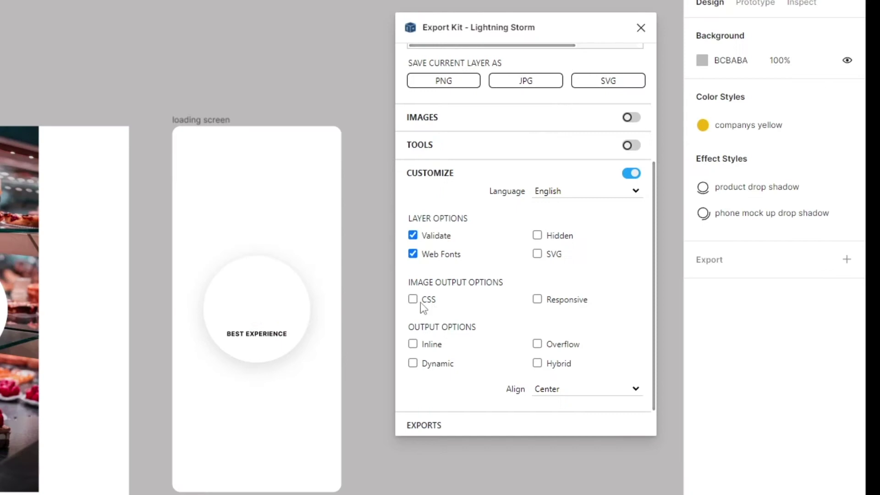
# Enable CSS in Export Kit's Image Output Options.
pyautogui.click(413, 300)
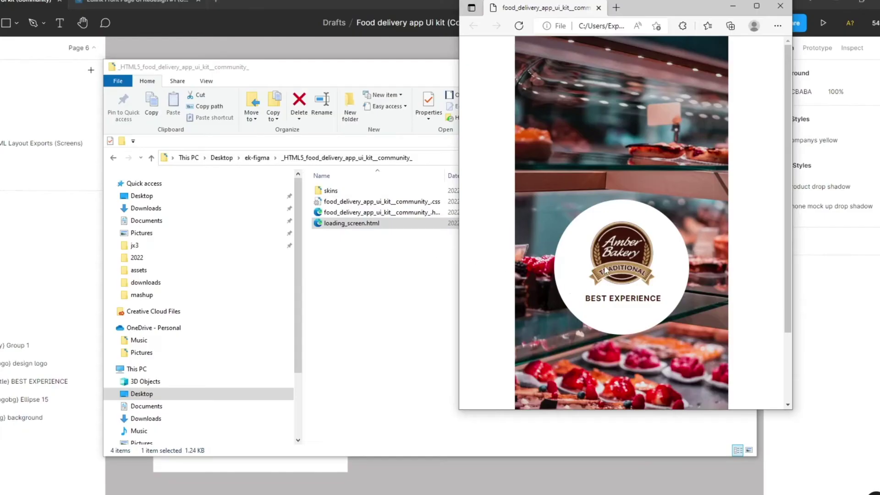
pyautogui.scroll(2, 605, 270)
pyautogui.scroll(-2, 605, 122)
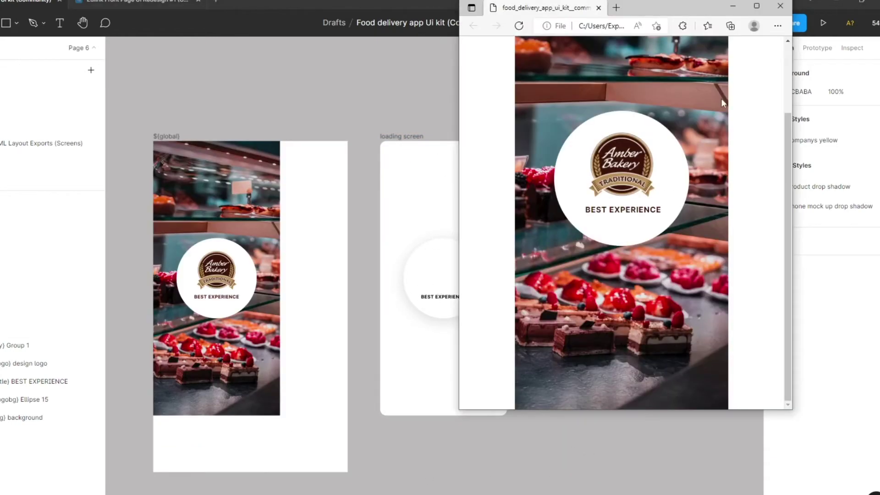
pyautogui.scroll(3, 646, 145)
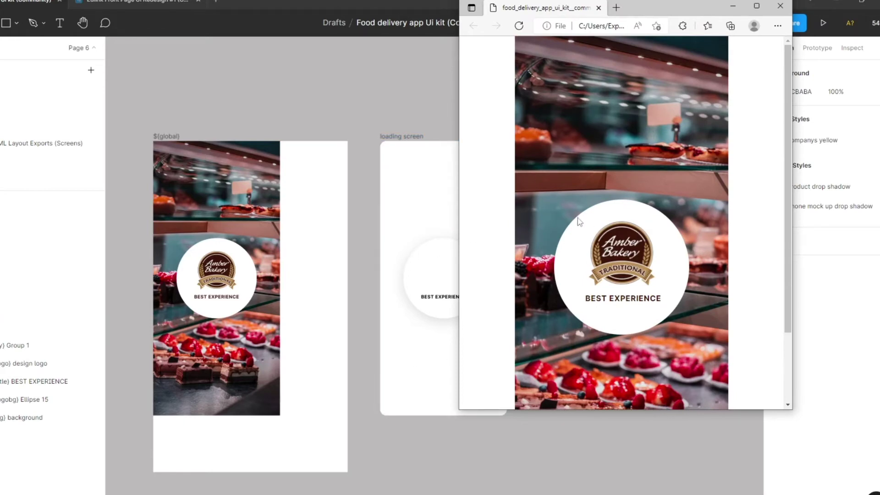
# Back in Figma, rename the loading screen frame to 'loading bakery'.
pyautogui.click(410, 90)
pyautogui.click(405, 136)
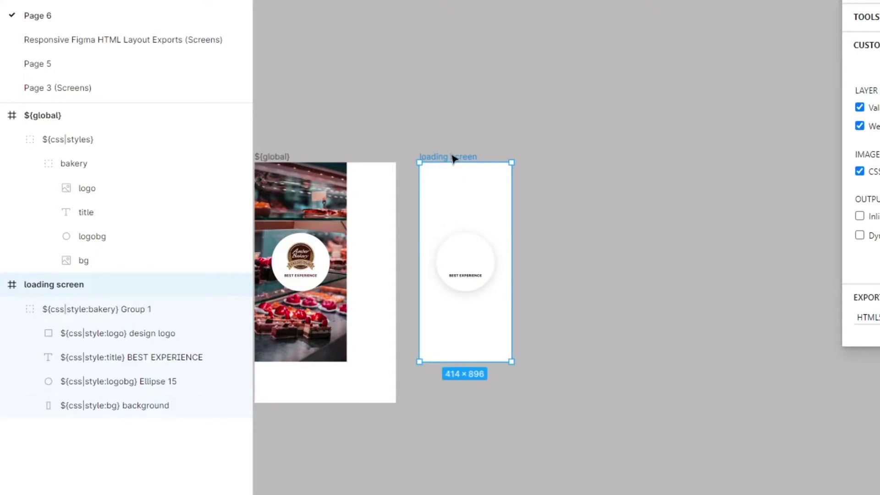
pyautogui.doubleClick(452, 156)
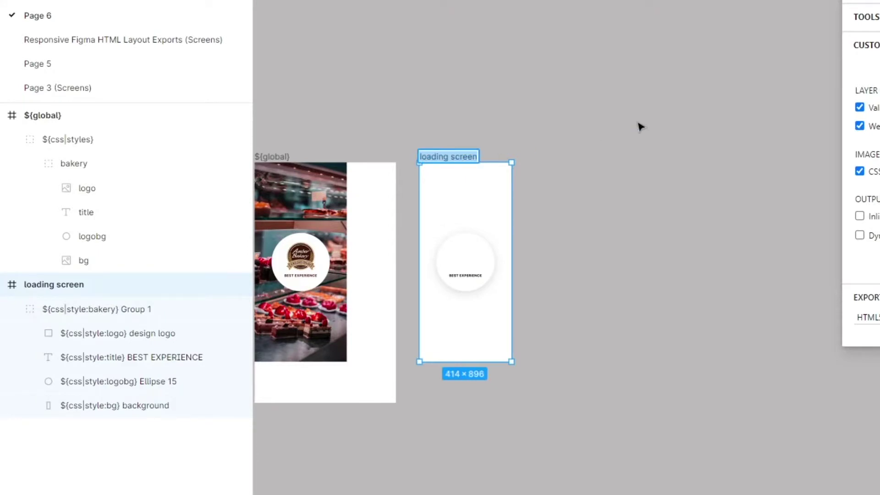
pyautogui.press('End')
pyautogui.hotkey('ctrl', 'shift', 'Left')
pyautogui.write('bakery')
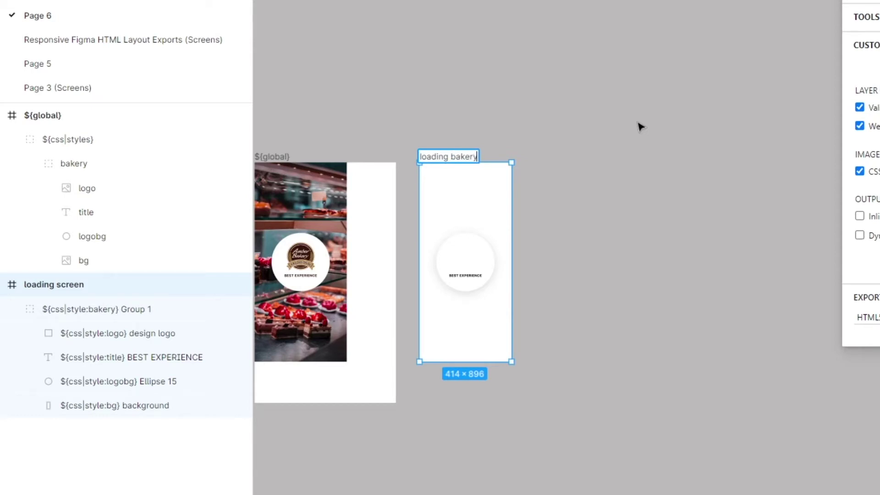
pyautogui.press('Return')
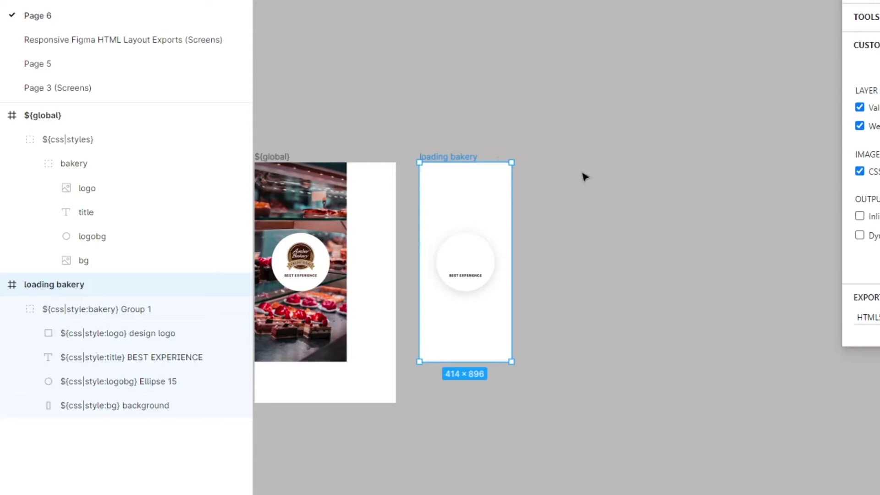
# Duplicate the loading bakery frame and name the copy 'loading gym'.
pyautogui.hotkey('ctrl', 'd')
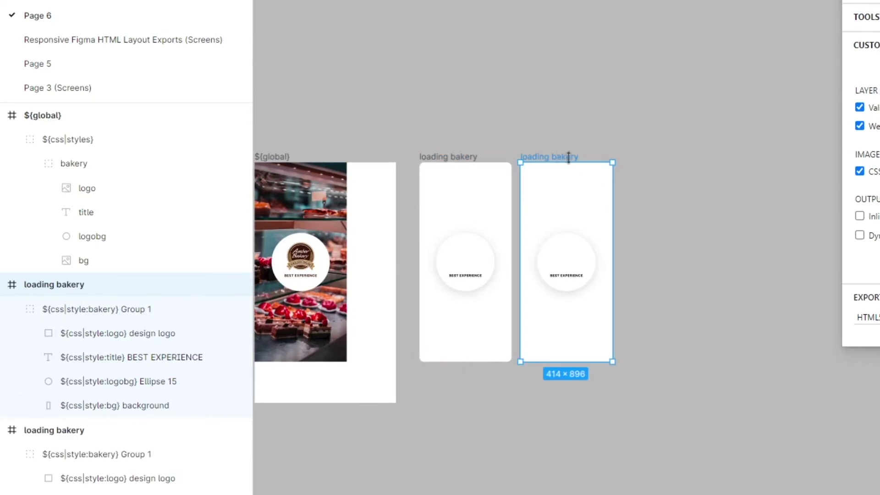
pyautogui.doubleClick(67, 288)
pyautogui.click(79, 282)
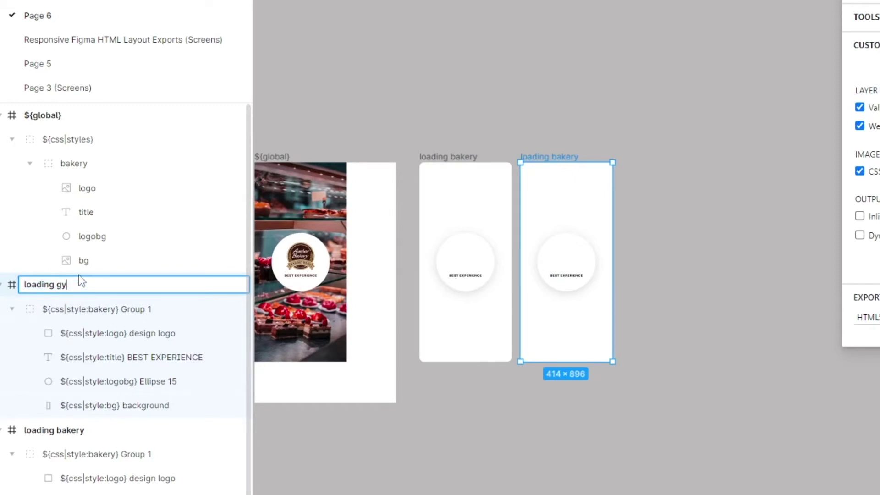
pyautogui.press('Return')
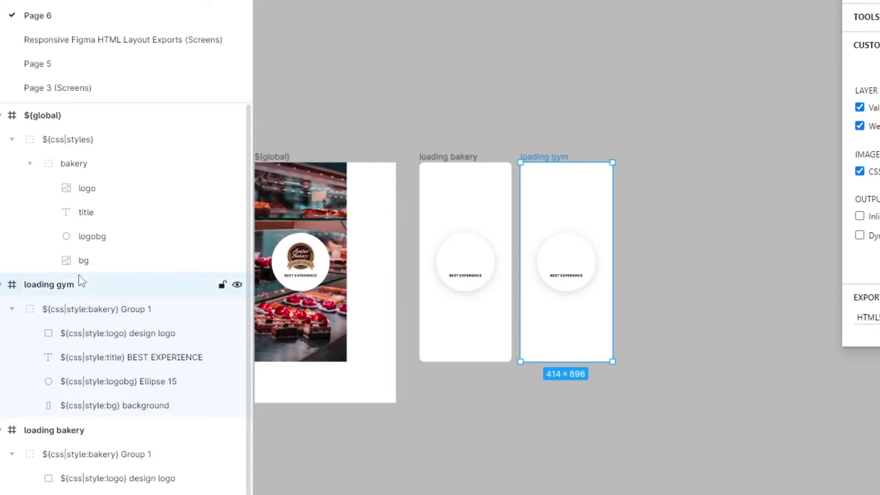
# Make the ${global} frame taller by dragging its bottom edge down.
pyautogui.click(98, 168)
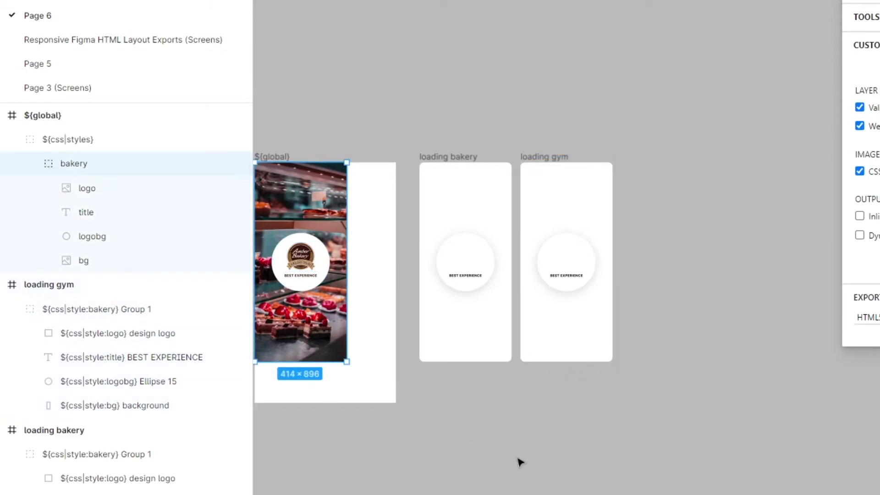
pyautogui.scroll(3, 584, 465)
pyautogui.scroll(-3, 591, 461)
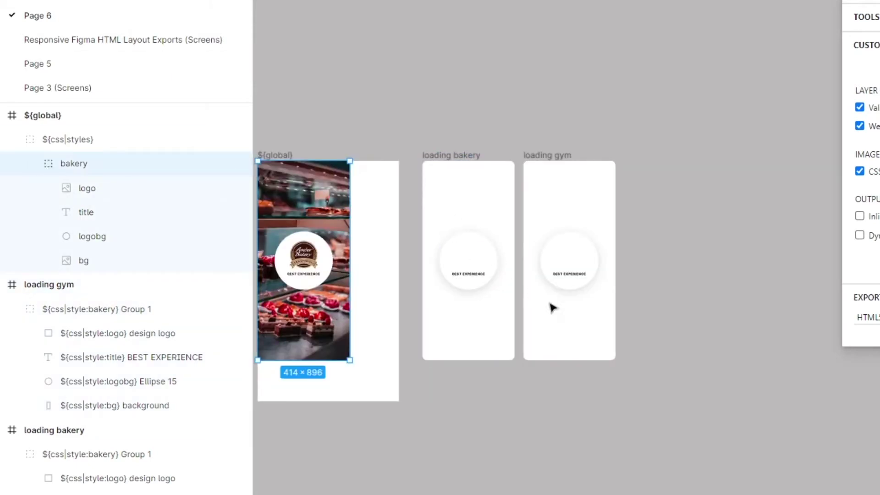
pyautogui.hscroll(-5, 612, 412)
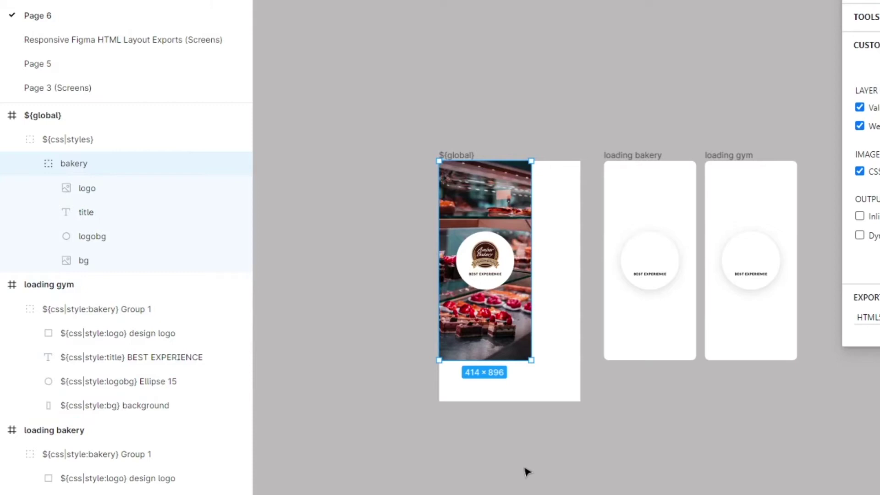
pyautogui.click(532, 398)
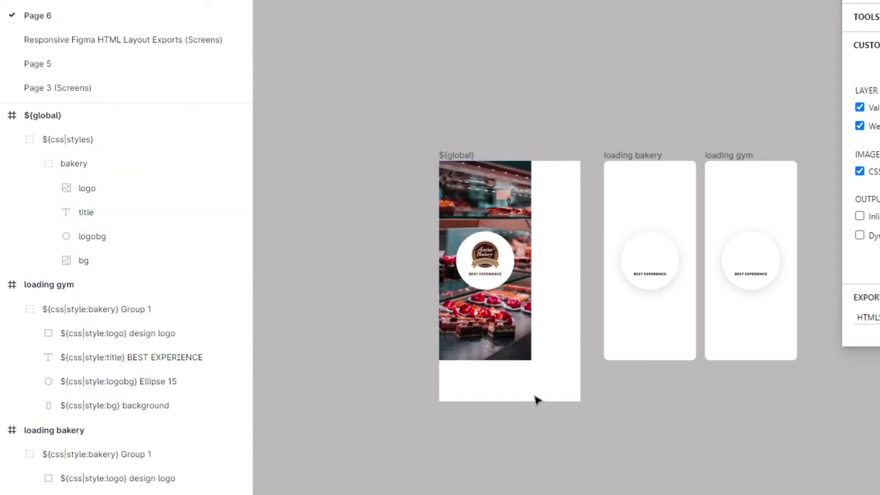
pyautogui.click(461, 154)
pyautogui.scroll(-5, 504, 283)
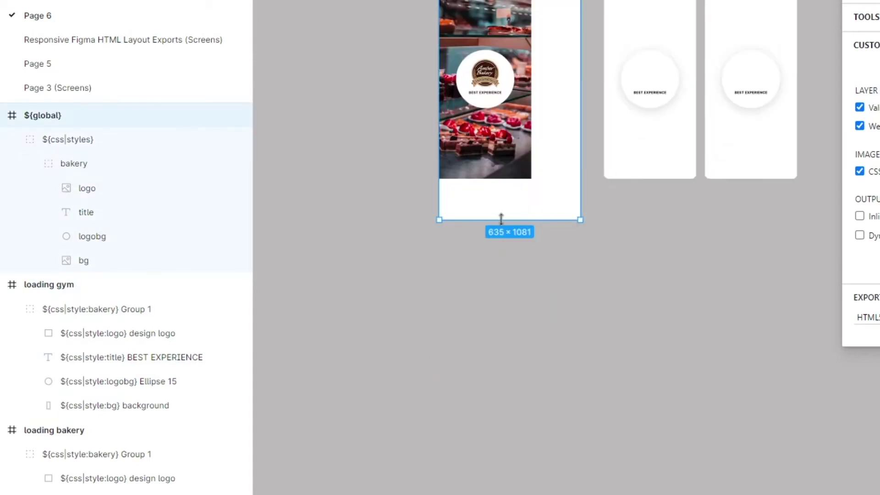
pyautogui.moveTo(501, 219); pyautogui.dragTo(488, 414)
pyautogui.hotkey('ctrl', 'z')
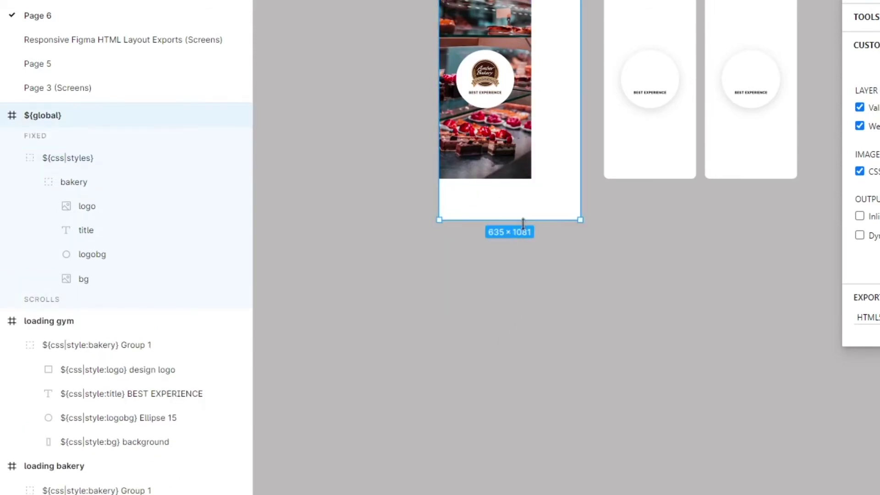
pyautogui.moveTo(523, 223); pyautogui.dragTo(540, 441)
# Duplicate the bakery style group inside ${css|styles}.
pyautogui.click(72, 154)
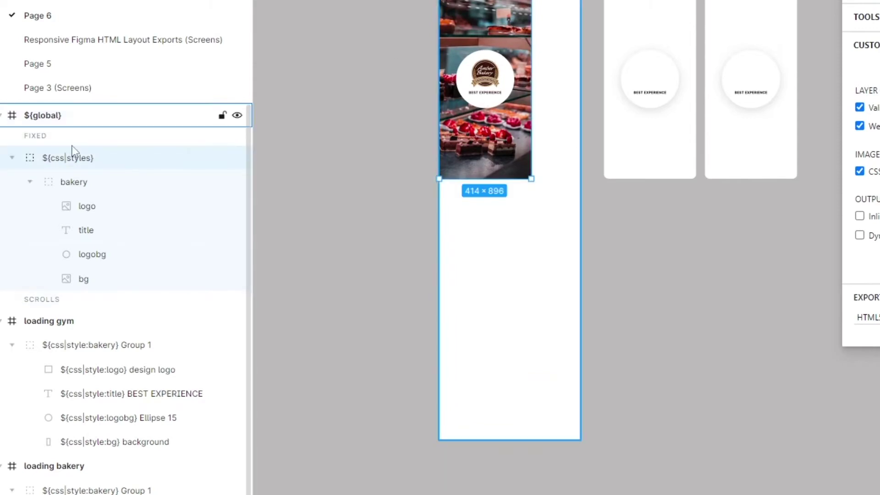
pyautogui.click(71, 182)
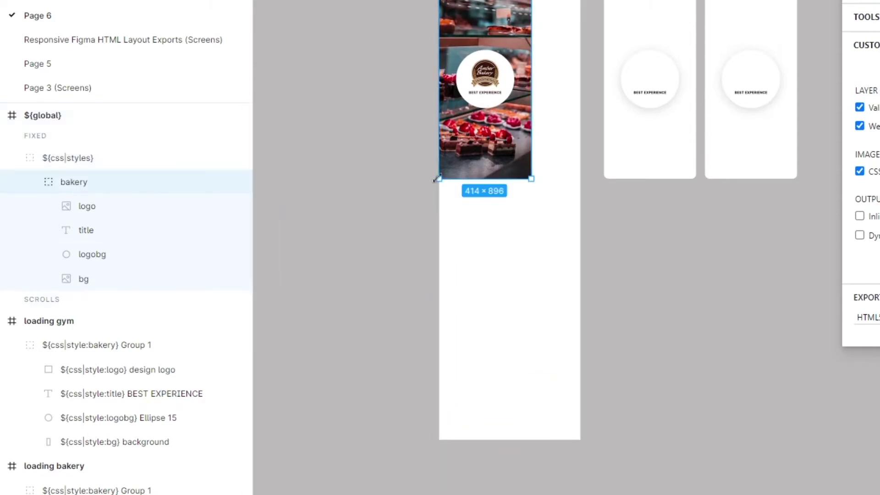
pyautogui.hotkey('ctrl', 'd')
# Move the copied bakery group below the original and rename it gym.
pyautogui.moveTo(498, 92); pyautogui.dragTo(498, 310)
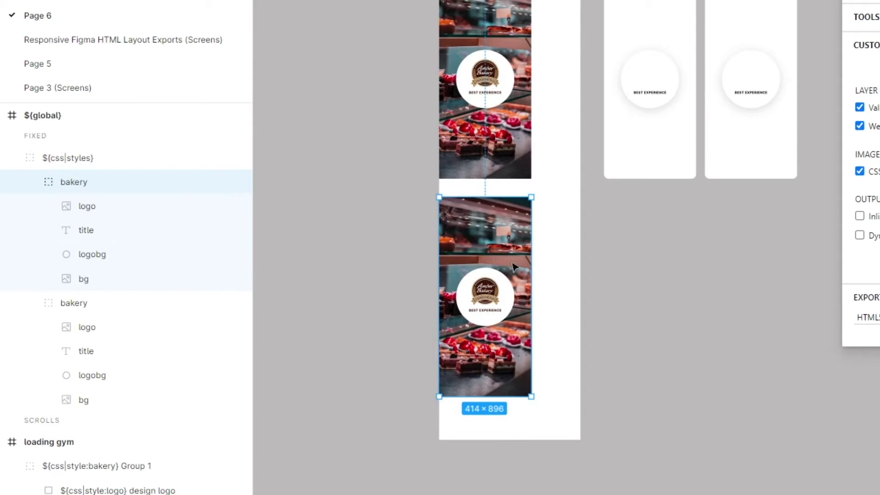
pyautogui.doubleClick(76, 182)
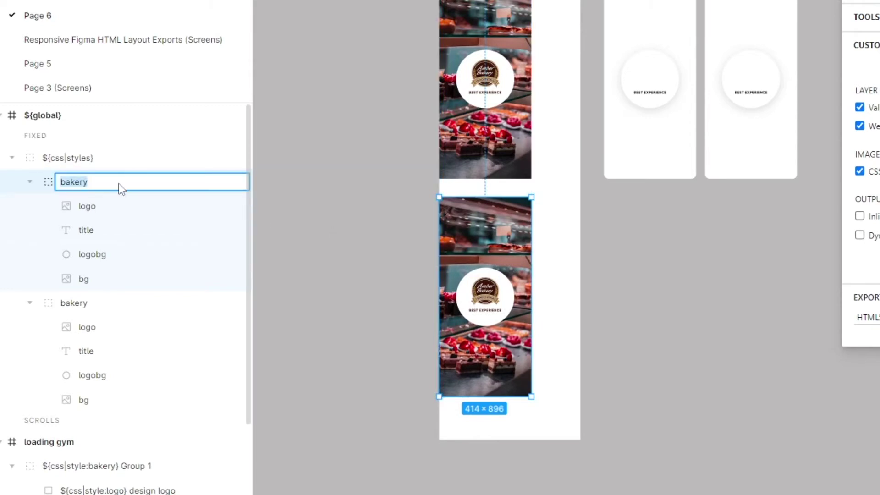
pyautogui.write('gym')
pyautogui.press('Return')
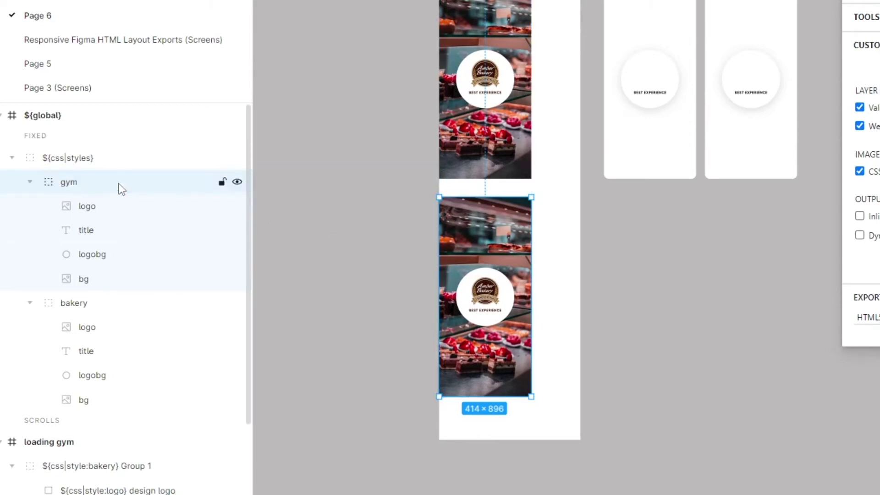
# Replace the gym group's bakery background with the gym photo.
pyautogui.doubleClick(512, 231)
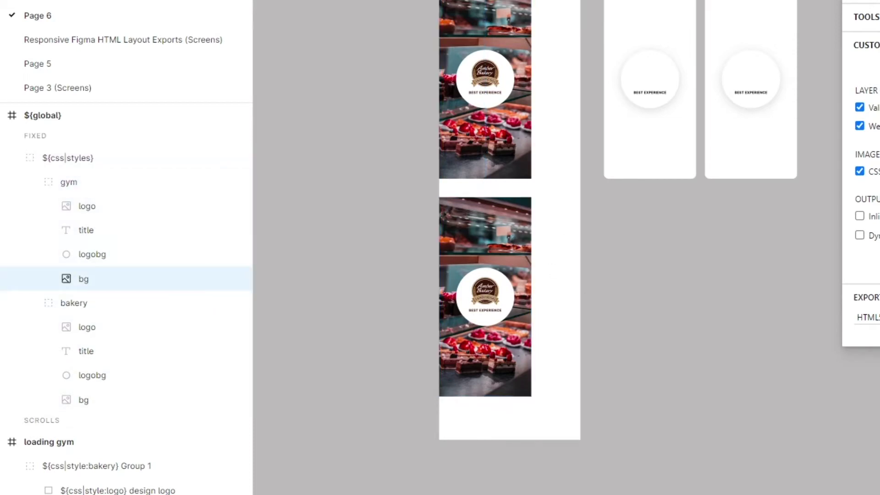
pyautogui.hotkey('ctrl', 'z')
pyautogui.hotkey('ctrl', 'shift', 'z')
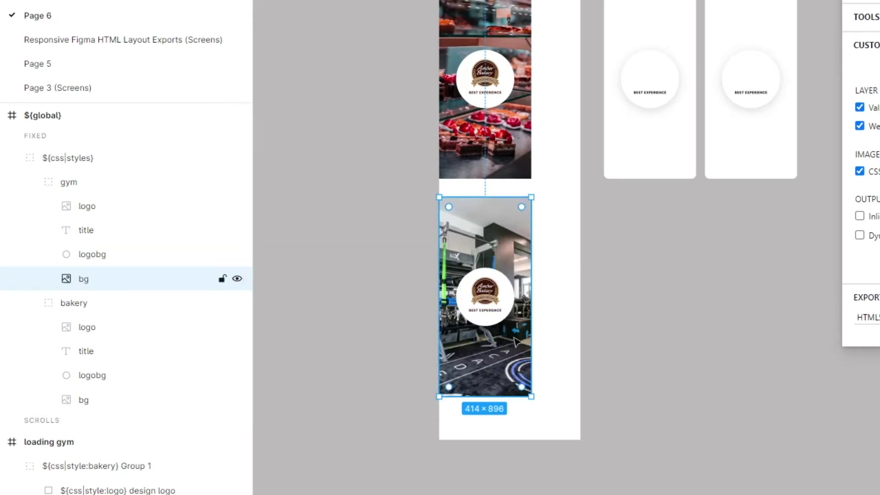
pyautogui.scroll(5, 477, 340)
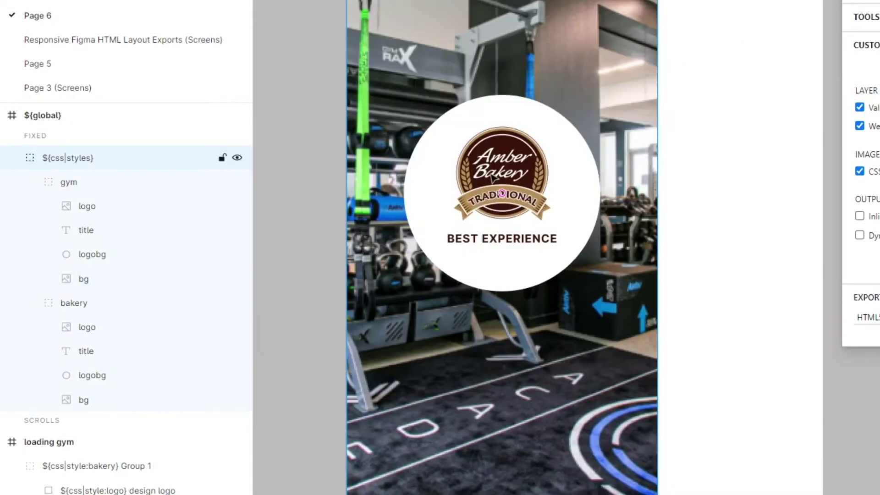
# Enlarge the Fitness Depot logo slightly and recolour the BEST EXPERIENCE title gold.
pyautogui.click(78, 259)
pyautogui.click(527, 165)
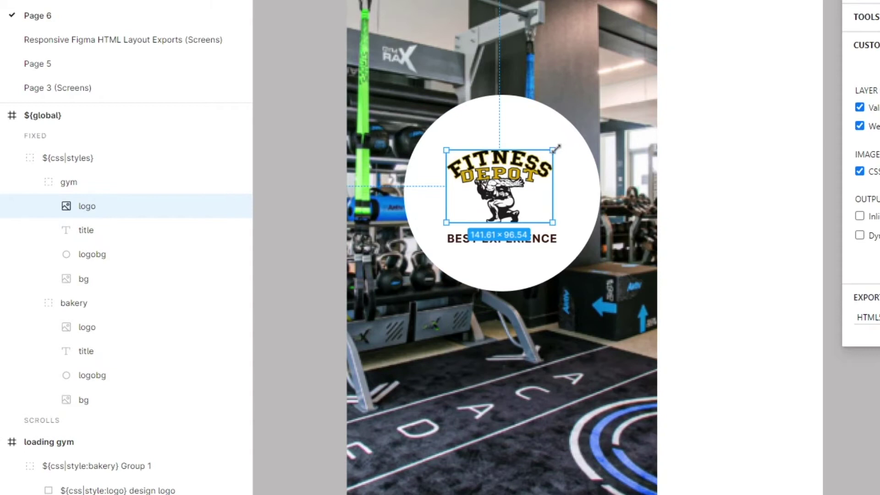
pyautogui.moveTo(556, 148); pyautogui.dragTo(519, 140)
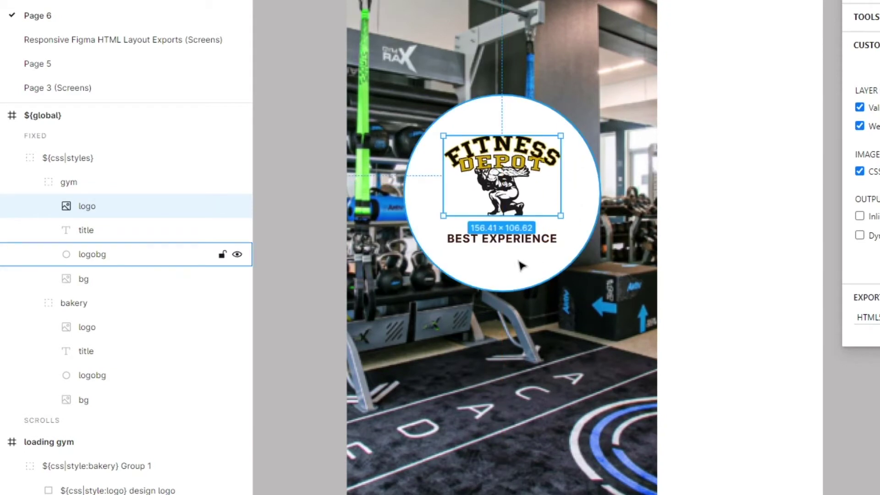
pyautogui.click(534, 243)
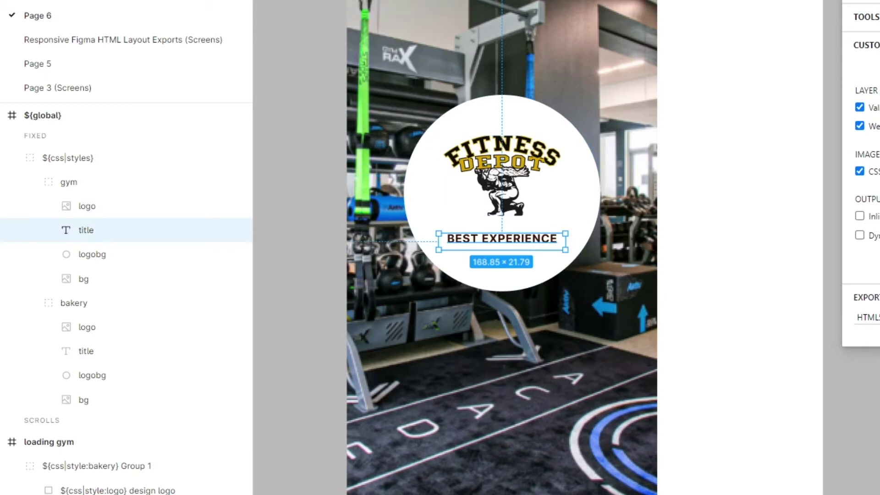
pyautogui.click(787, 382)
pyautogui.scroll(-5, 760, 308)
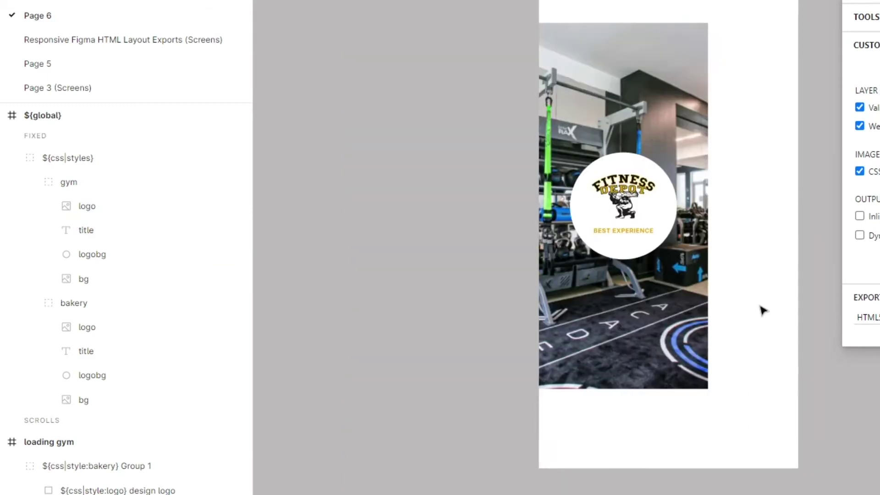
pyautogui.click(69, 182)
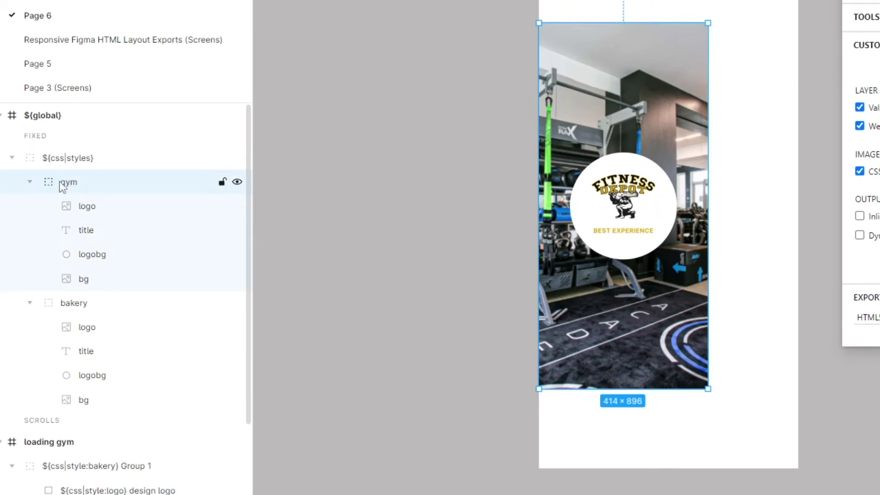
pyautogui.scroll(-3, 719, 104)
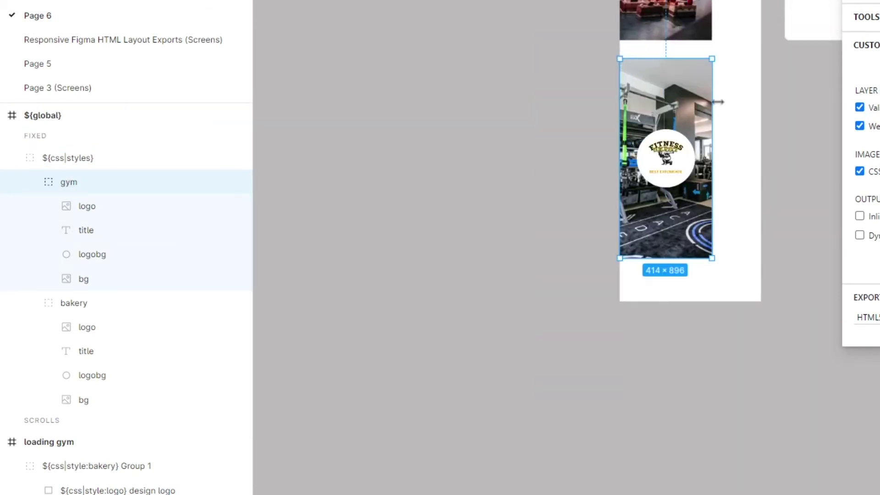
# Change loading gym's group name from the bakery style tag to ${css|style:gym} Group 1.
pyautogui.click(108, 440)
pyautogui.scroll(-3, 108, 436)
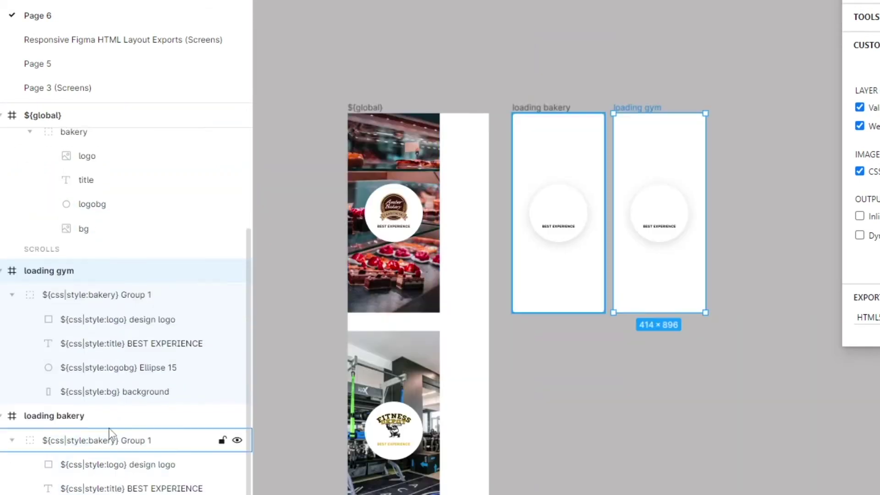
pyautogui.doubleClick(100, 295)
pyautogui.click(117, 297)
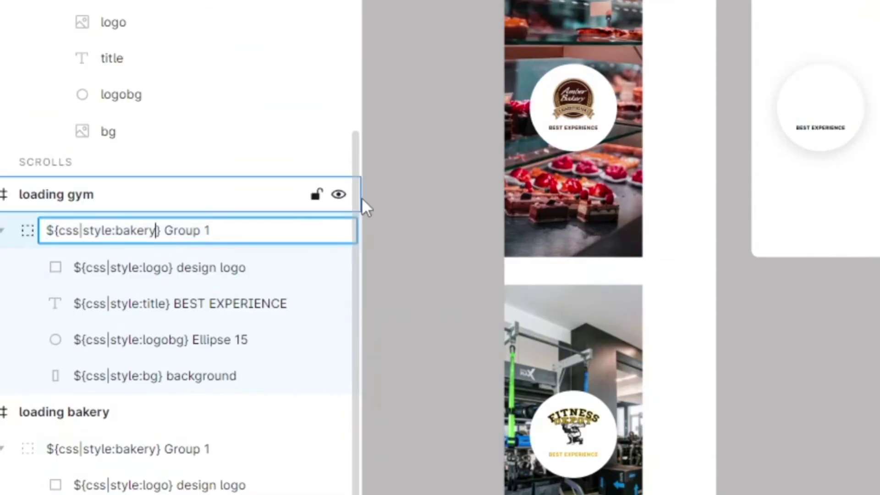
pyautogui.press('BackSpace')
pyautogui.press('BackSpace')
pyautogui.press('BackSpace')
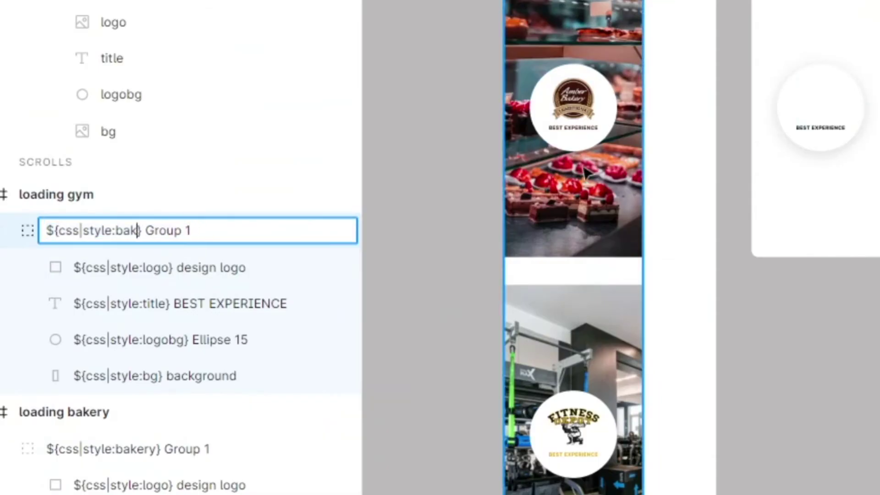
pyautogui.press('BackSpace')
pyautogui.press('BackSpace')
pyautogui.press('BackSpace')
pyautogui.write('gym')
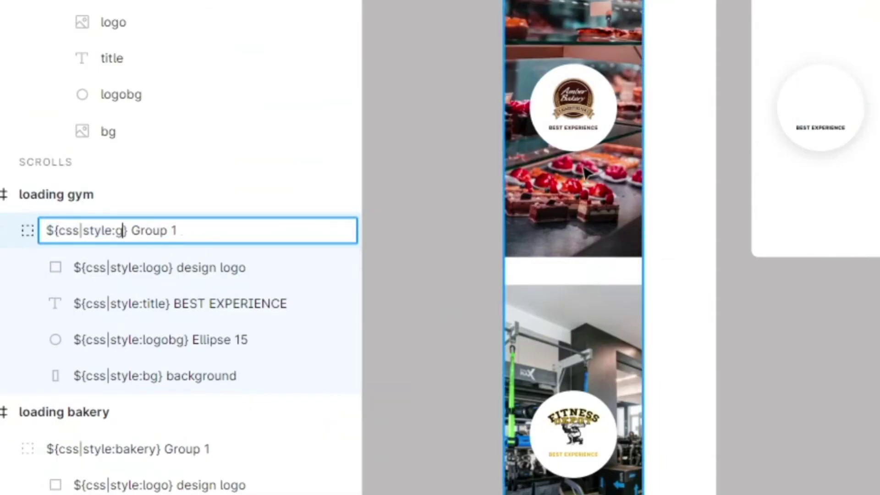
pyautogui.press('Return')
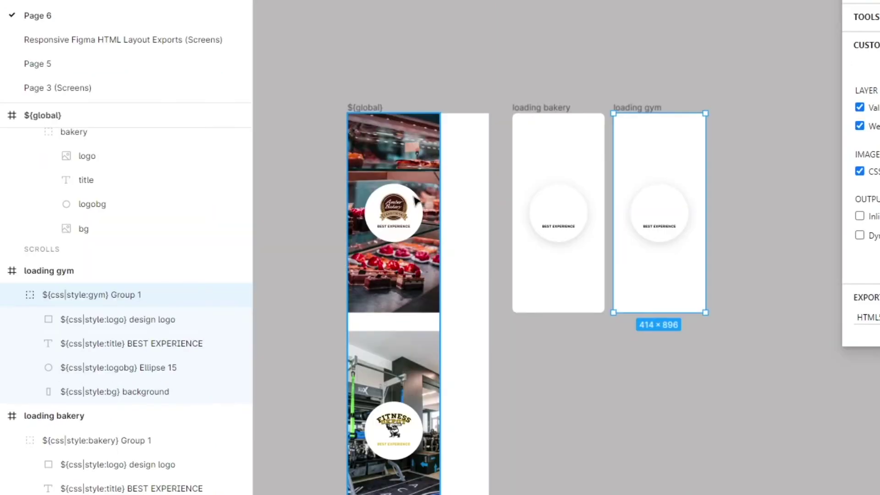
pyautogui.click(551, 345)
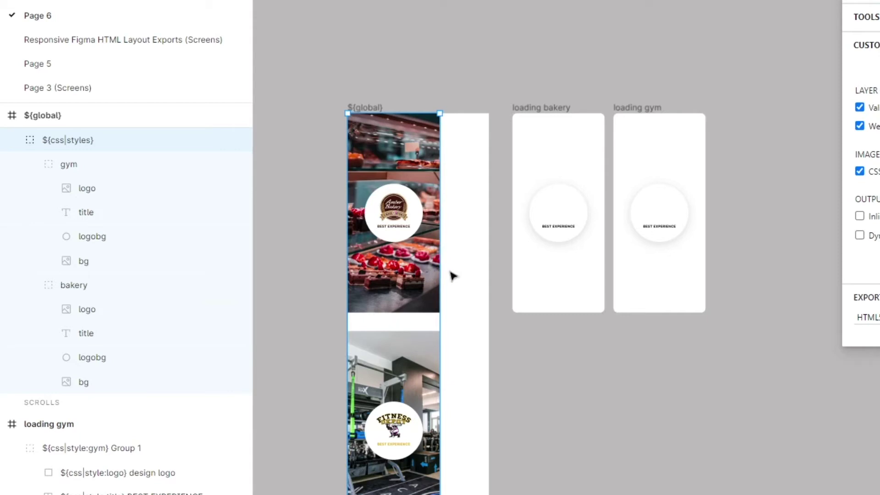
# Move the loading bakery and loading gym frames further right together.
pyautogui.moveTo(525, 76); pyautogui.dragTo(711, 323)
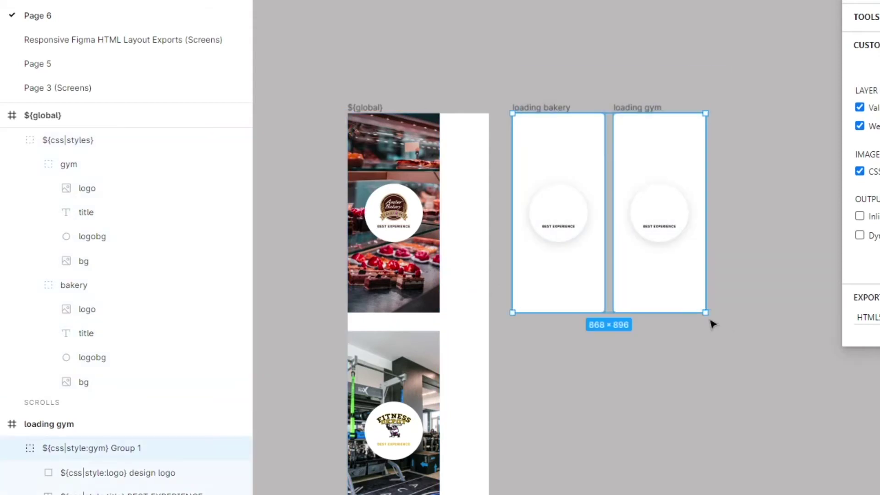
pyautogui.moveTo(558, 110); pyautogui.dragTo(628, 108)
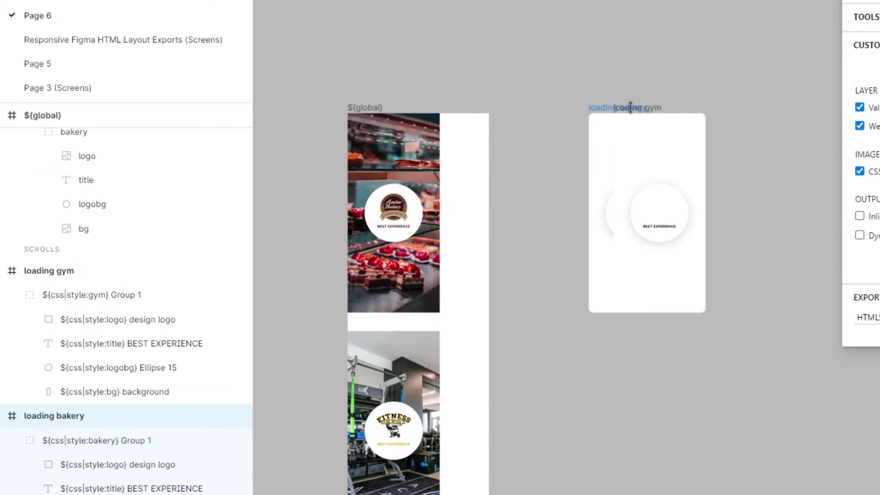
pyautogui.hotkey('ctrl', 'z')
pyautogui.moveTo(500, 72); pyautogui.dragTo(756, 360)
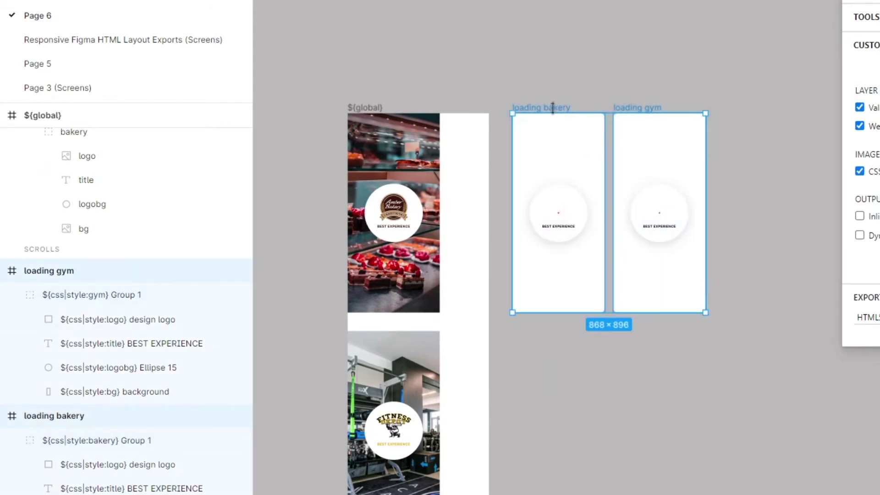
pyautogui.moveTo(549, 109); pyautogui.dragTo(671, 109)
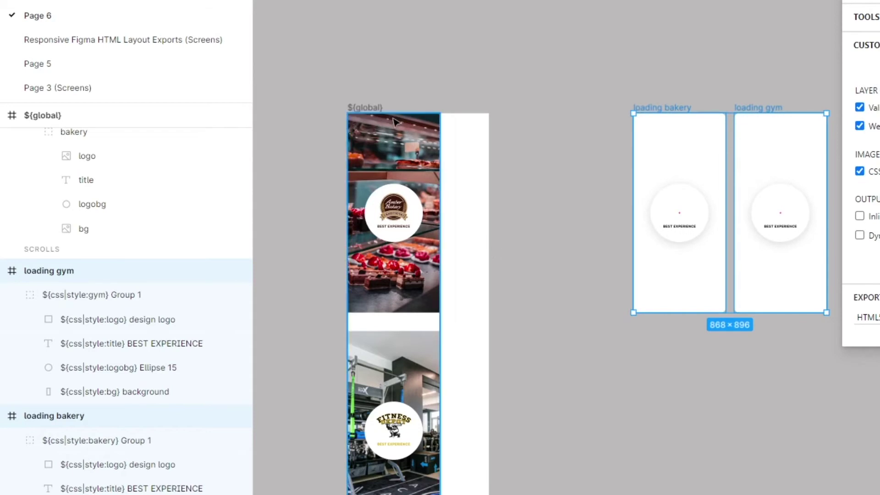
# Place the gym photo beside the bakery photo and the bakery logo beside the gym logo.
pyautogui.click(477, 266)
pyautogui.scroll(-4, 458, 256)
pyautogui.keyDown('ctrl'); pyautogui.click(436, 348); pyautogui.keyUp('ctrl')
pyautogui.moveTo(394, 284); pyautogui.dragTo(497, 67)
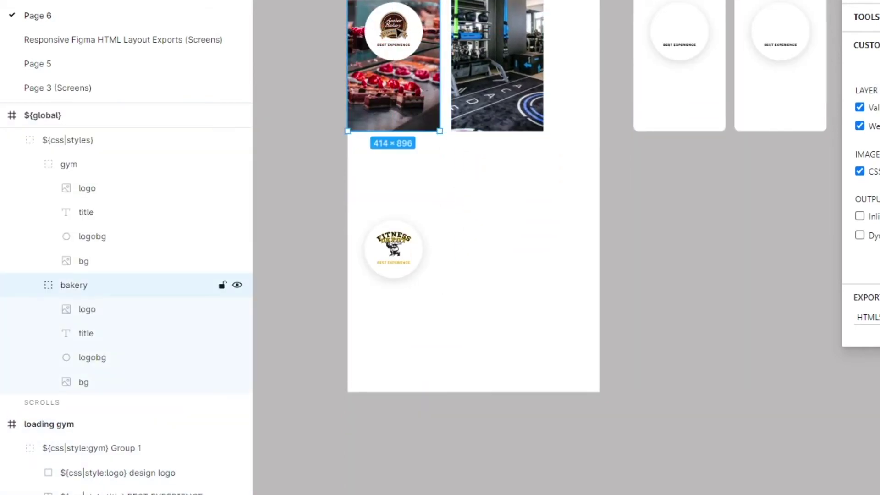
pyautogui.keyDown('ctrl'); pyautogui.click(399, 32); pyautogui.keyUp('ctrl')
pyautogui.moveTo(398, 32); pyautogui.dragTo(474, 257)
pyautogui.click(654, 252)
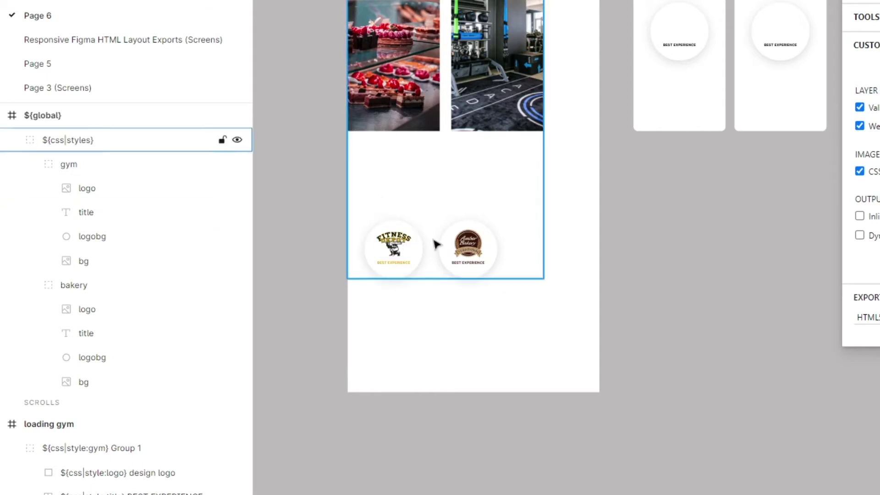
# Add a Logos text heading below the logo circles.
pyautogui.press('r')
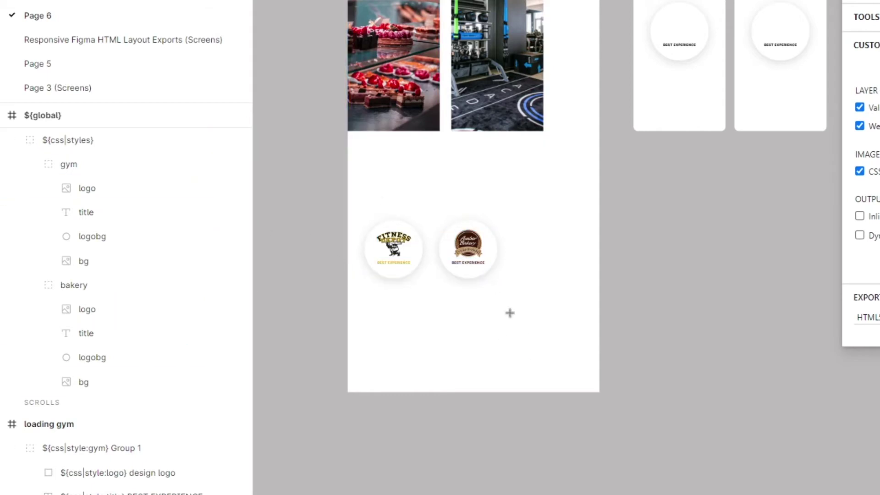
pyautogui.moveTo(482, 309); pyautogui.dragTo(539, 327)
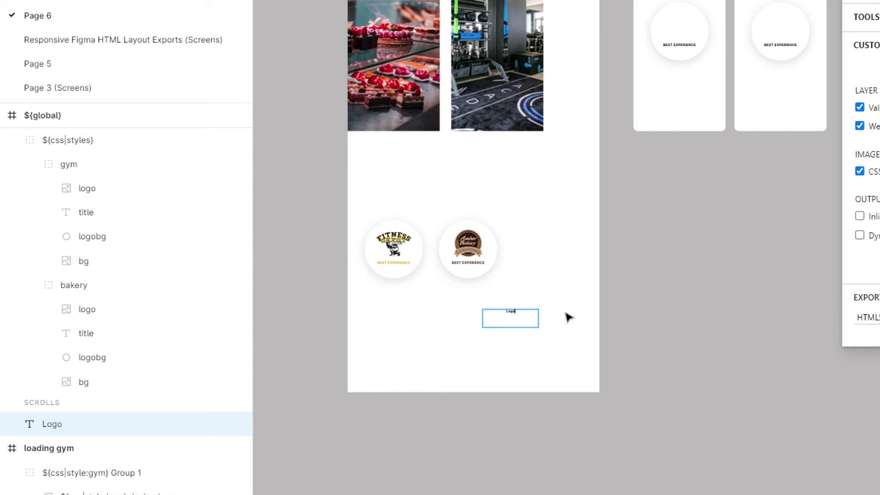
pyautogui.press('Escape')
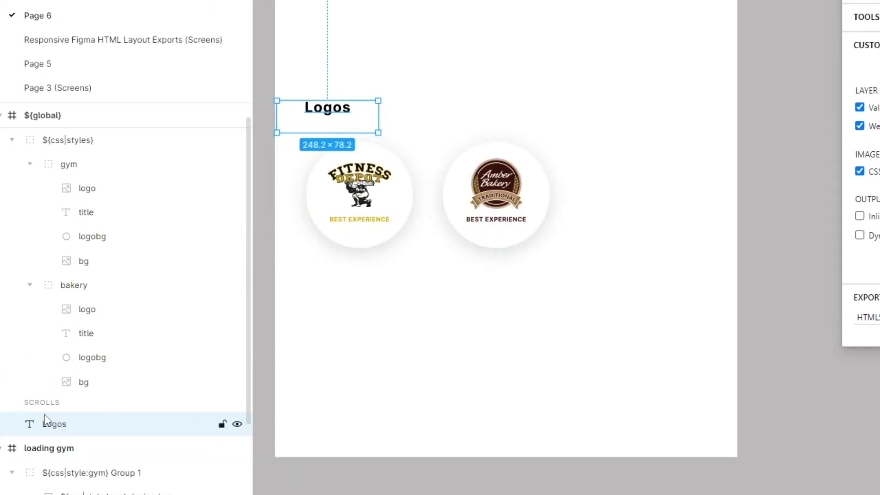
pyautogui.doubleClick(61, 426)
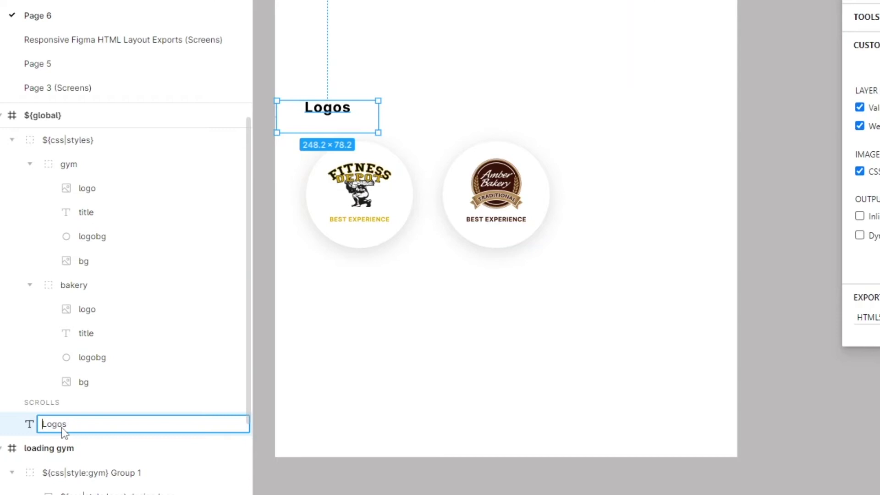
pyautogui.write('${')
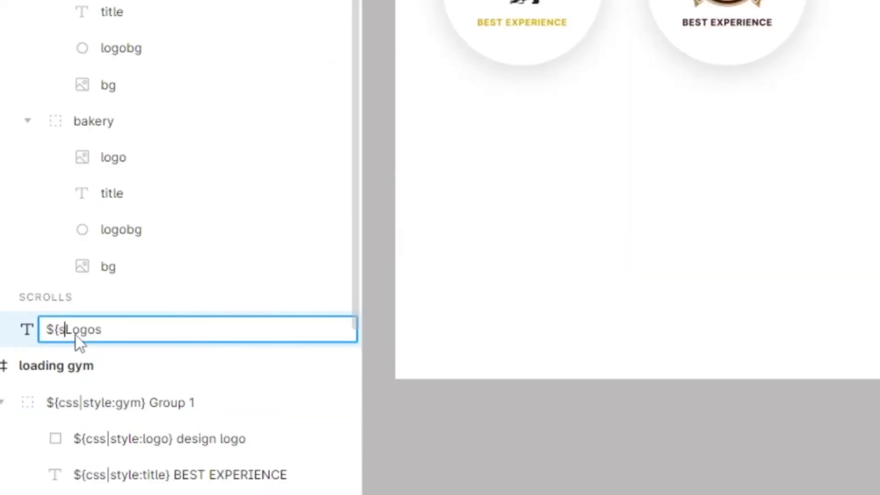
pyautogui.write('skip}')
pyautogui.press('Return')
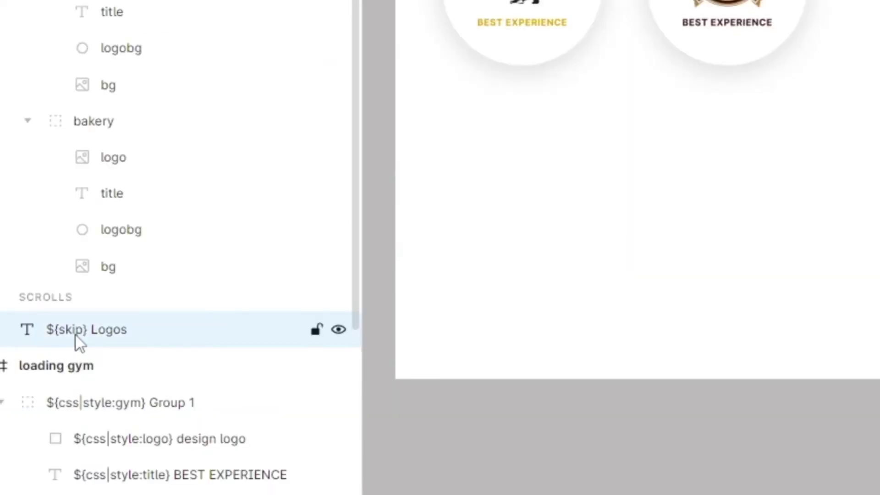
pyautogui.hotkey('ctrl', 'z')
# Group the Logos text and name the group ${skip} labels.
pyautogui.hotkey('ctrl', 'g')
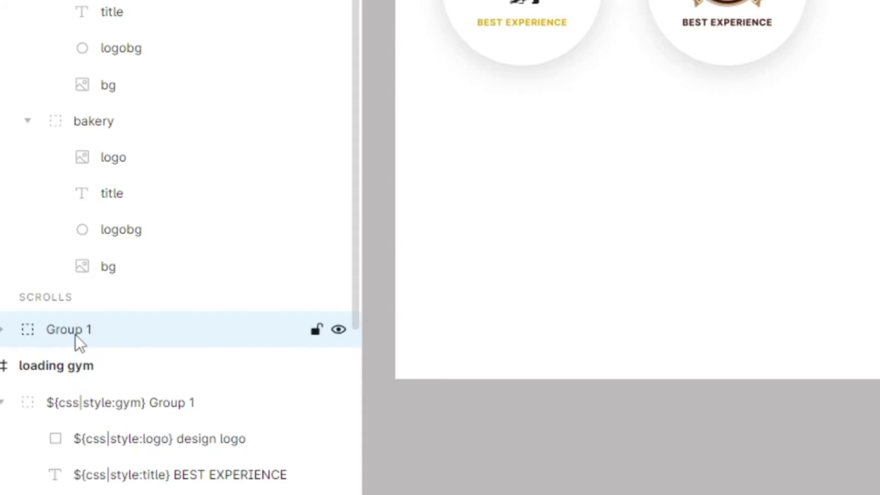
pyautogui.doubleClick(76, 336)
pyautogui.write('lab')
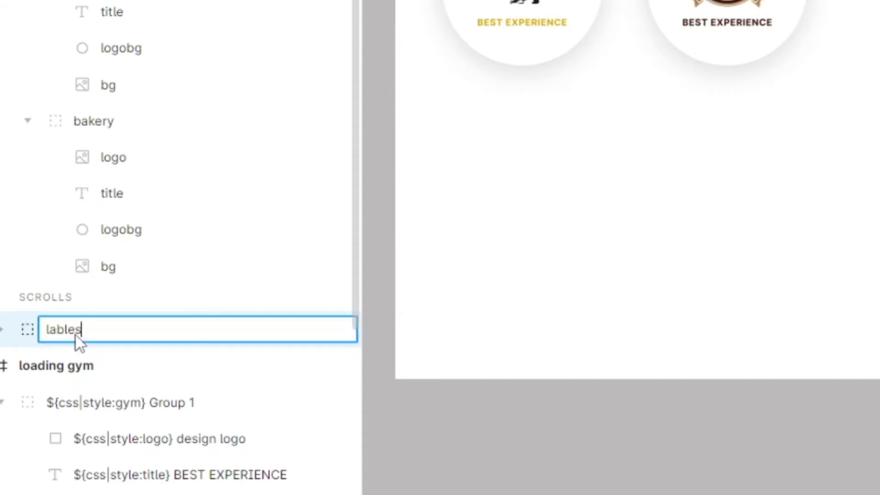
pyautogui.write('els')
pyautogui.press('Return')
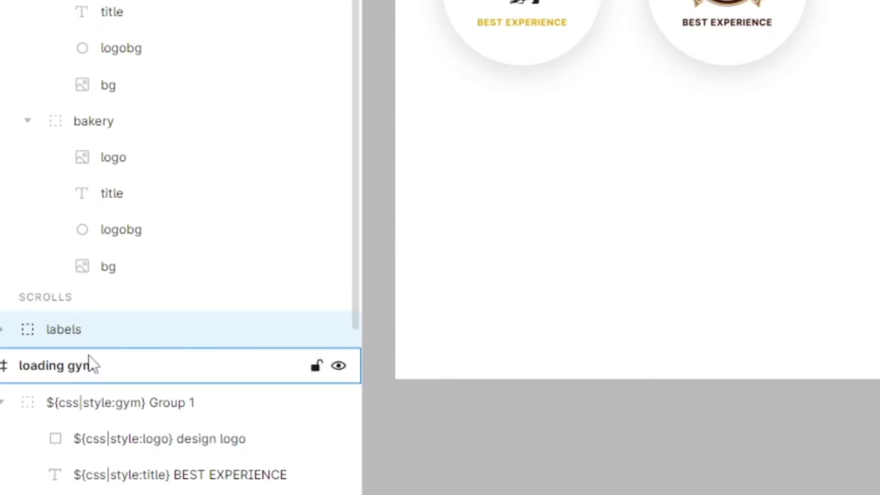
pyautogui.doubleClick(54, 334)
pyautogui.press('Home')
pyautogui.write('${skip}')
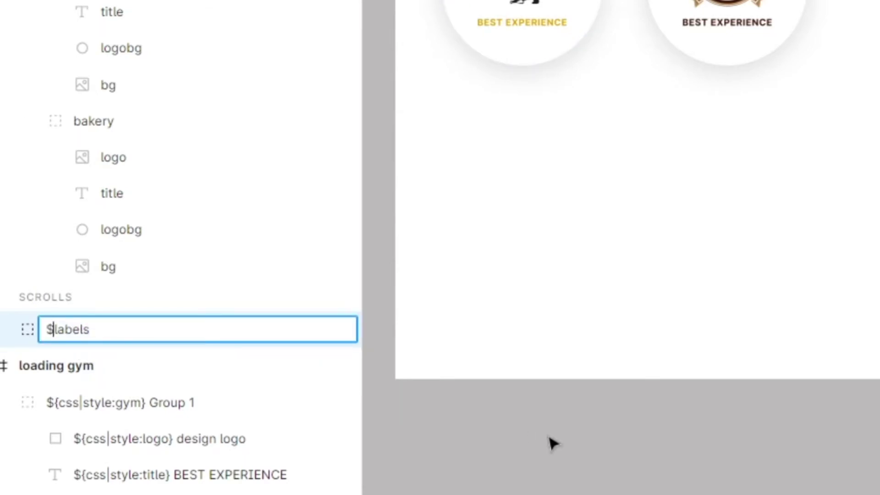
pyautogui.press('Return')
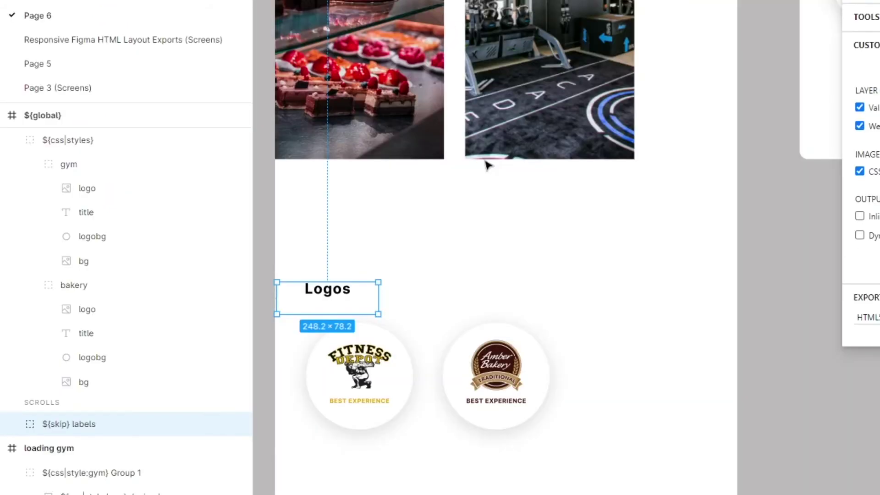
# Export the frames as HTML5 with Export Kit.
pyautogui.scroll(-3, 524, 227)
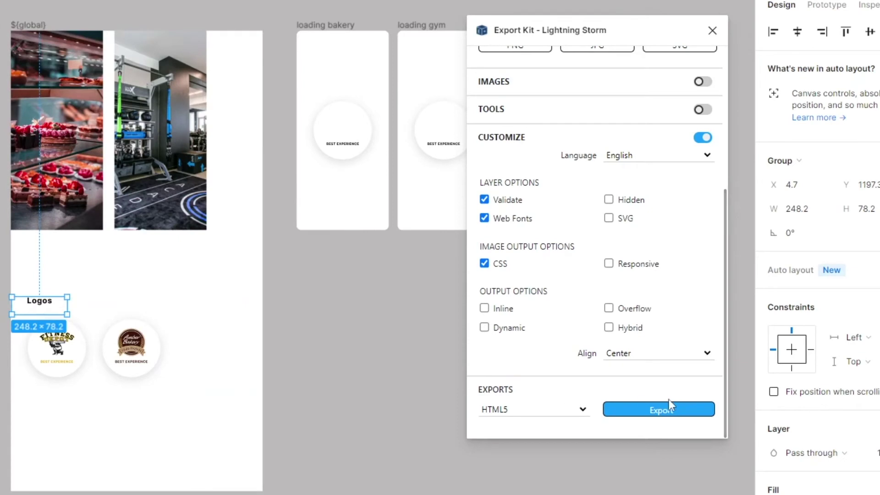
pyautogui.click(361, 346)
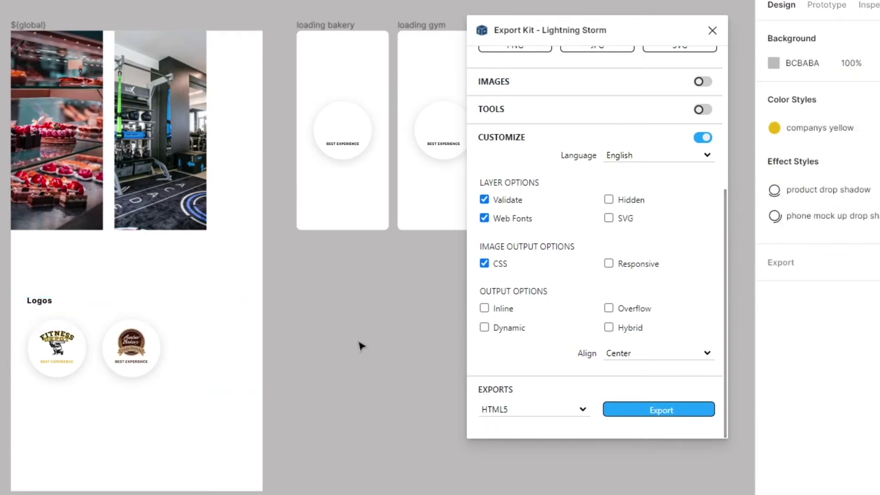
pyautogui.click(652, 408)
# Open loading_bakery.html and loading_gym.html in the browser to check them.
pyautogui.doubleClick(456, 200)
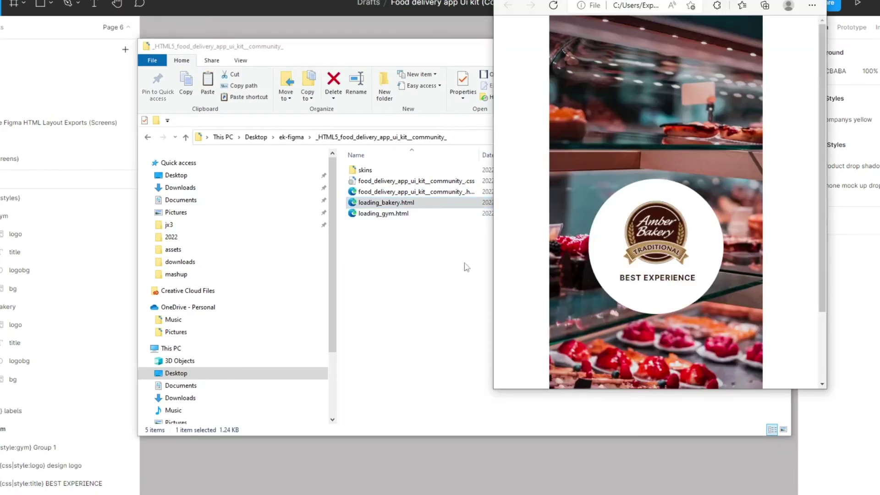
pyautogui.scroll(-2, 699, 204)
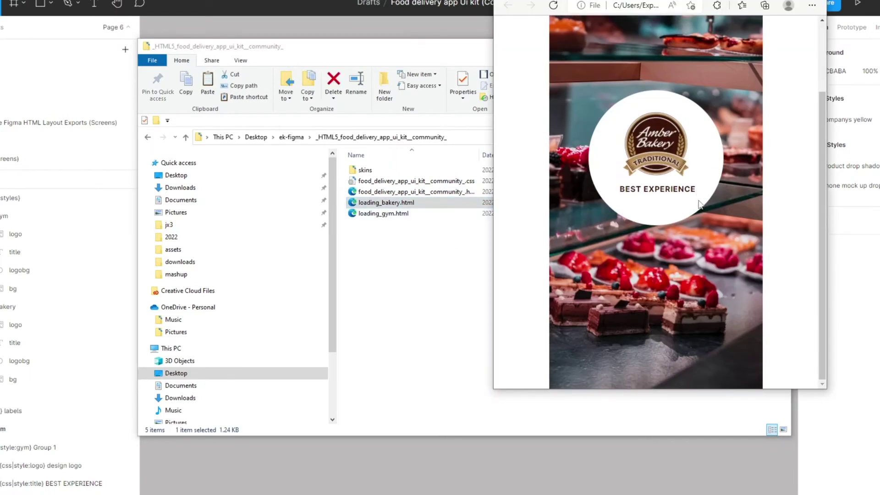
pyautogui.scroll(2, 701, 219)
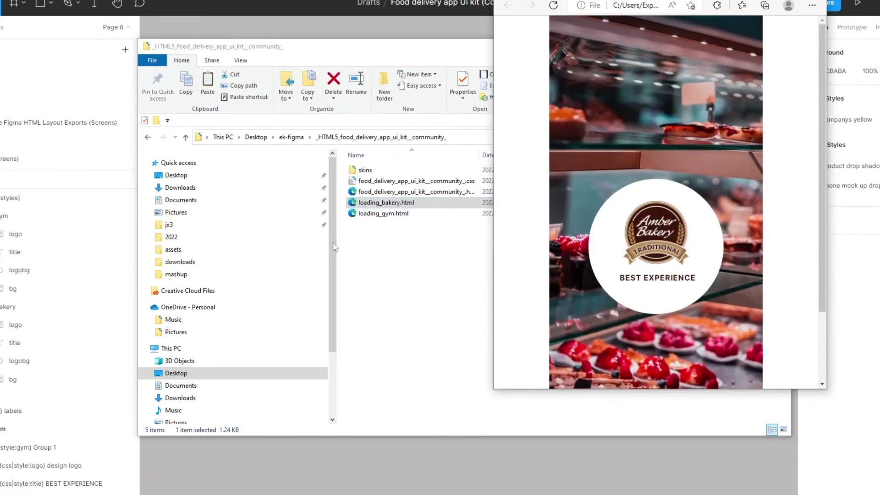
pyautogui.click(402, 214)
pyautogui.doubleClick(402, 213)
pyautogui.scroll(-2, 701, 171)
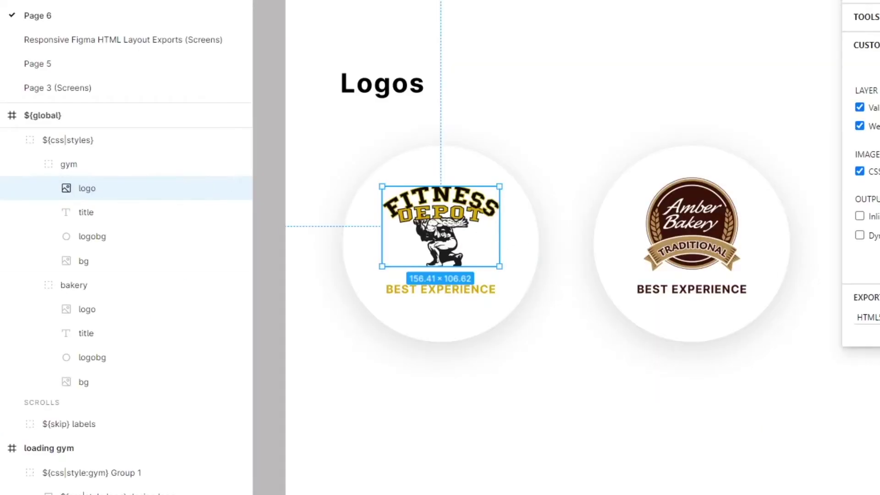
# Nudge the loading gym logo placeholder down 1 px and give it a D9D9D9 grey fill.
pyautogui.scroll(-10, 779, 257)
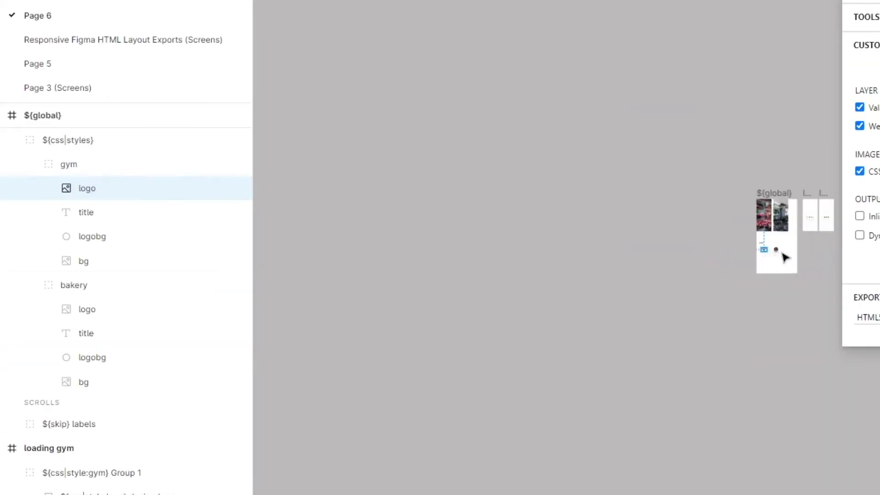
pyautogui.scroll(5, 785, 258)
pyautogui.scroll(3, 748, 192)
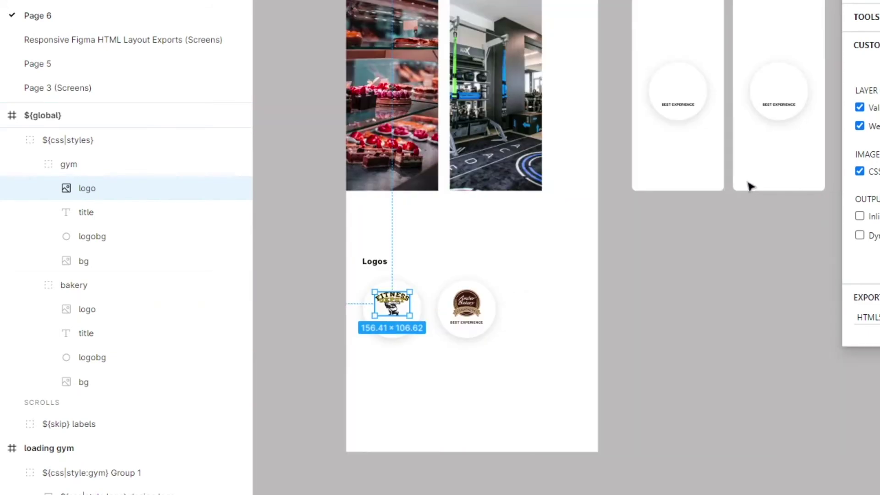
pyautogui.hscroll(5, 749, 185)
pyautogui.scroll(5, 477, 89)
pyautogui.click(544, 97)
pyautogui.scroll(-3, 543, 96)
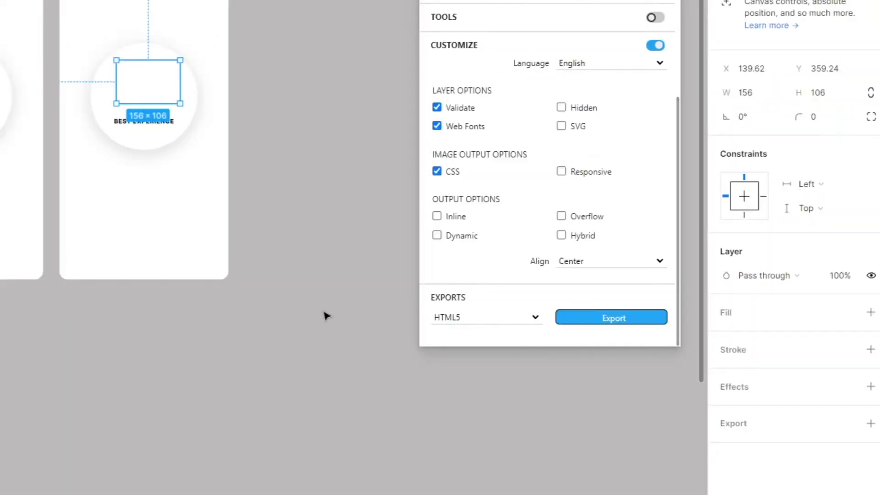
pyautogui.press('Down')
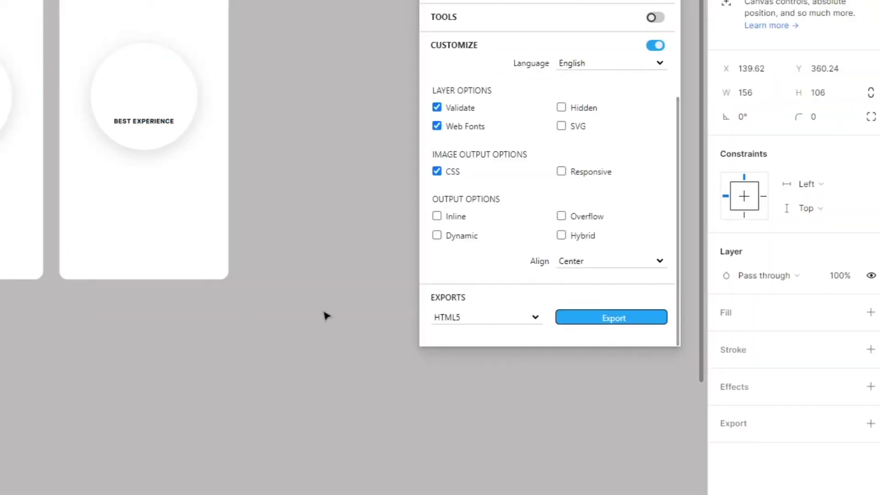
pyautogui.click(798, 312)
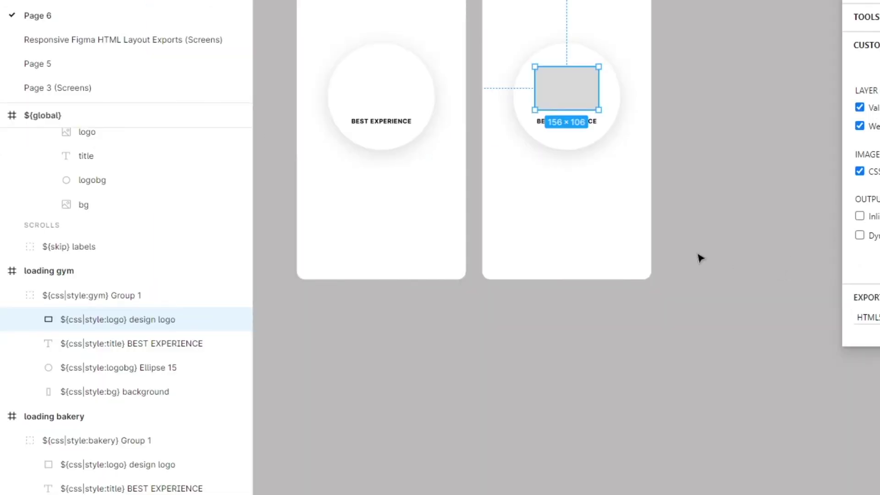
pyautogui.click(545, 433)
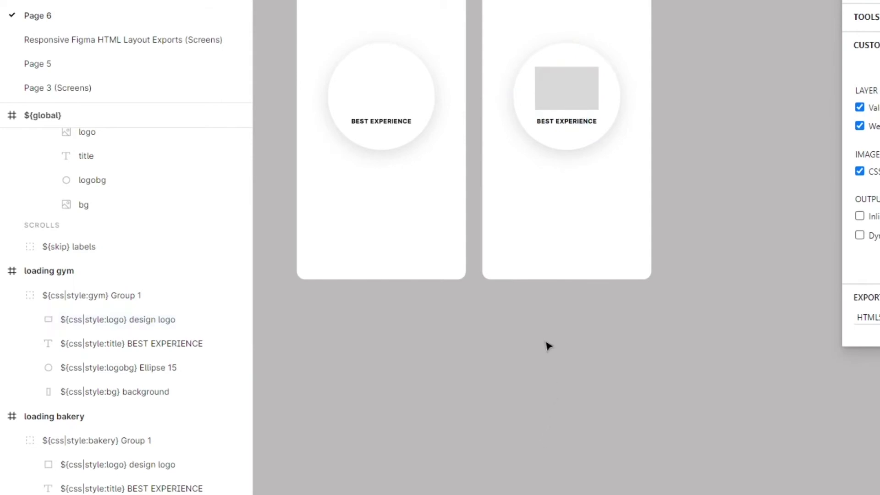
pyautogui.scroll(-3, 567, 316)
pyautogui.scroll(3, 567, 315)
pyautogui.scroll(-3, 567, 315)
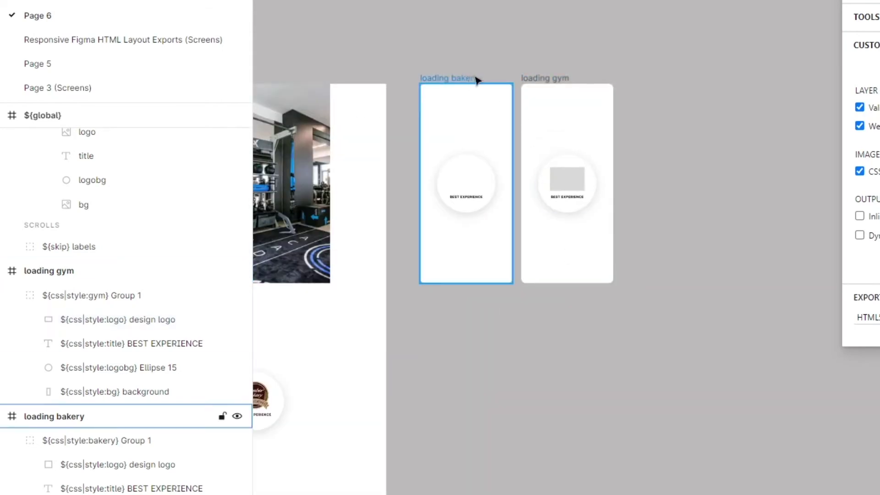
# Make the ${global} frame taller.
pyautogui.scroll(2, 247, 242)
pyautogui.scroll(-2, 250, 271)
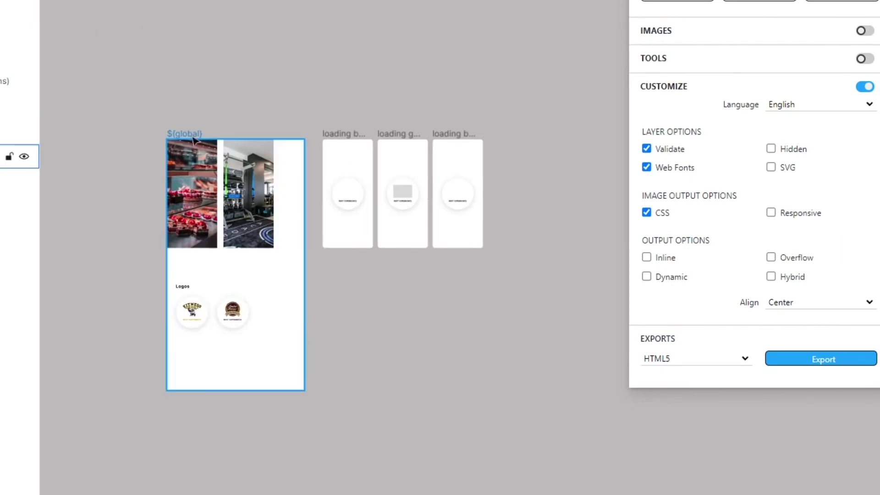
pyautogui.click(223, 218)
pyautogui.moveTo(235, 389); pyautogui.dragTo(300, 487)
pyautogui.click(457, 262)
# Rename the duplicated third loading frame to loading realestate.
pyautogui.click(471, 132)
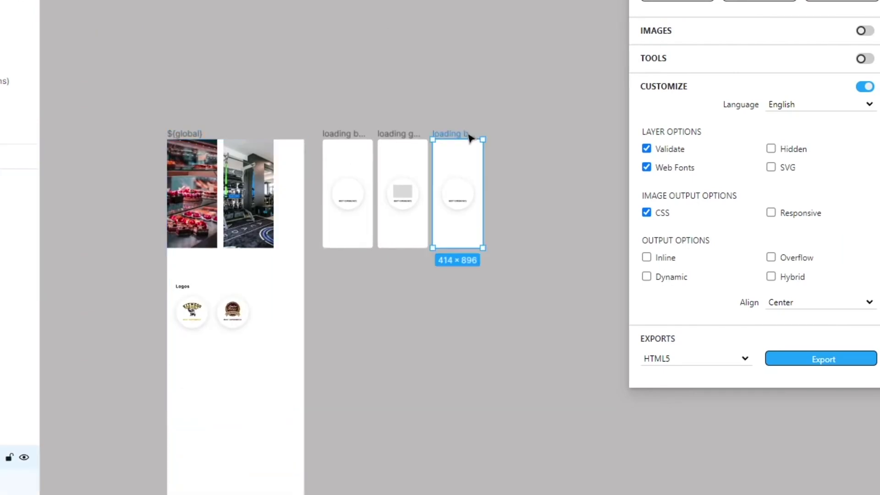
pyautogui.scroll(6, 471, 137)
pyautogui.scroll(-3, 469, 138)
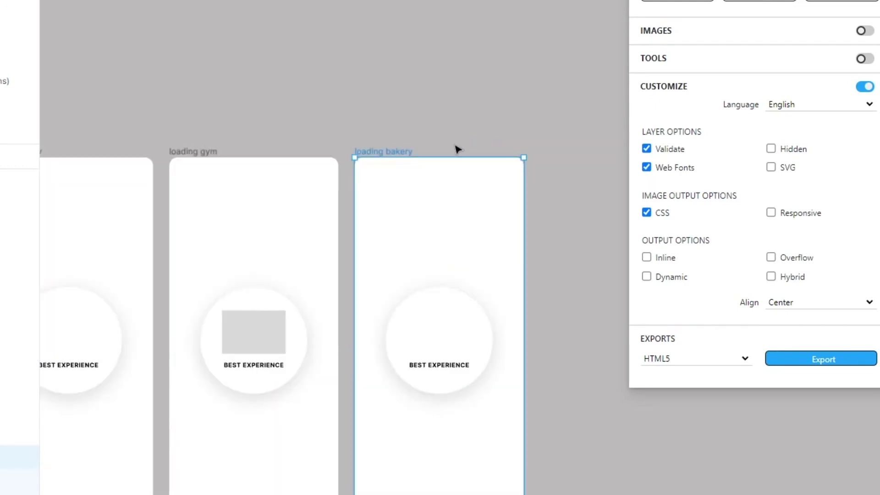
pyautogui.doubleClick(401, 150)
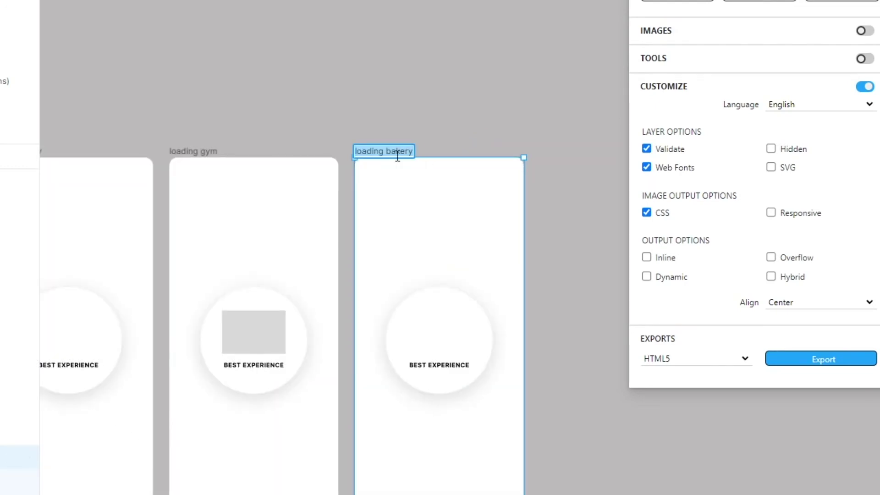
pyautogui.write('loading realestate')
pyautogui.press('Return')
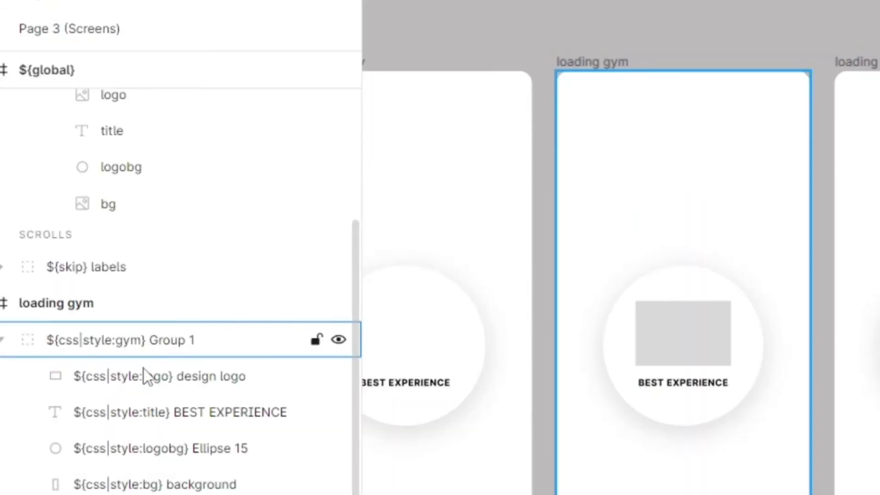
# Rename its group to ${css|style:realestate} Group 1, replacing bakery in the style tag.
pyautogui.scroll(-5, 144, 371)
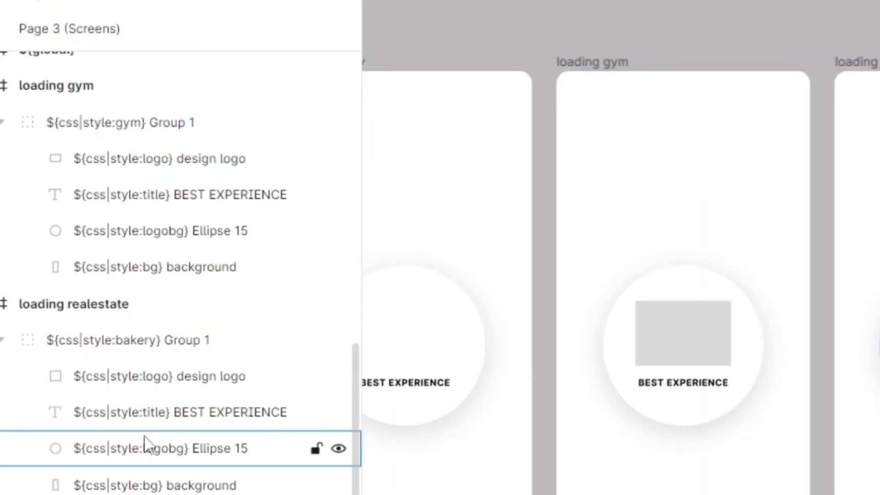
pyautogui.click(150, 337)
pyautogui.doubleClick(150, 331)
pyautogui.doubleClick(147, 331)
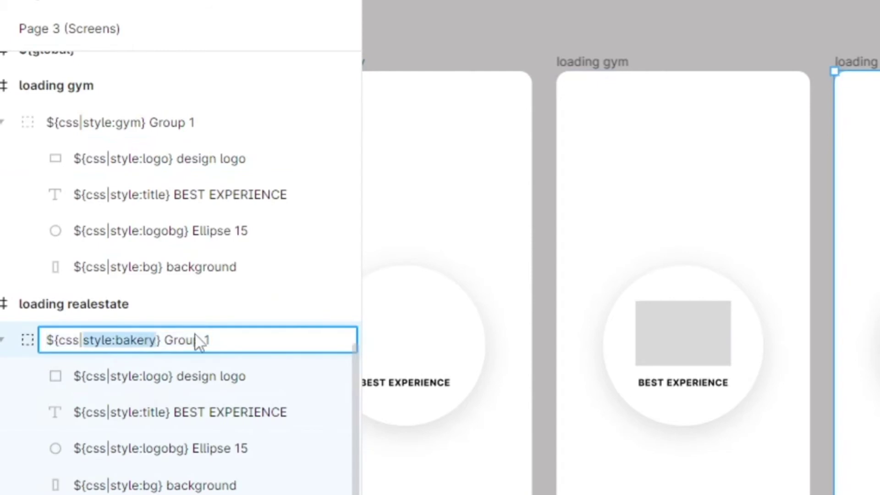
pyautogui.press('Right')
pyautogui.press('BackSpace')
pyautogui.press('BackSpace')
pyautogui.press('BackSpace')
pyautogui.press('BackSpace')
pyautogui.press('BackSpace')
pyautogui.press('BackSpace')
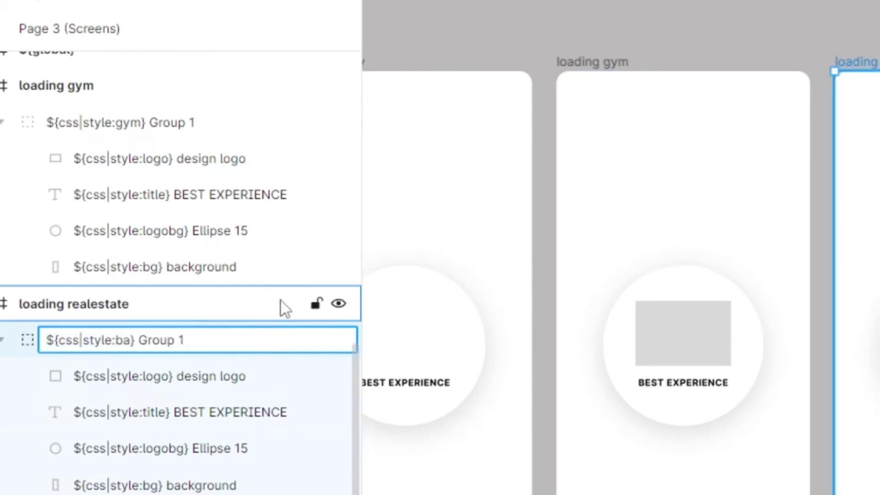
pyautogui.write('realestate')
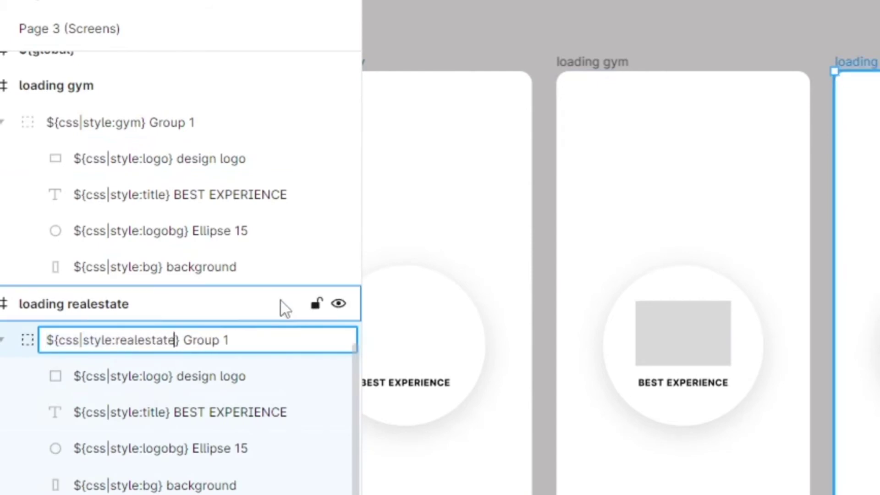
pyautogui.press('Return')
pyautogui.hscroll(-5, 756, 265)
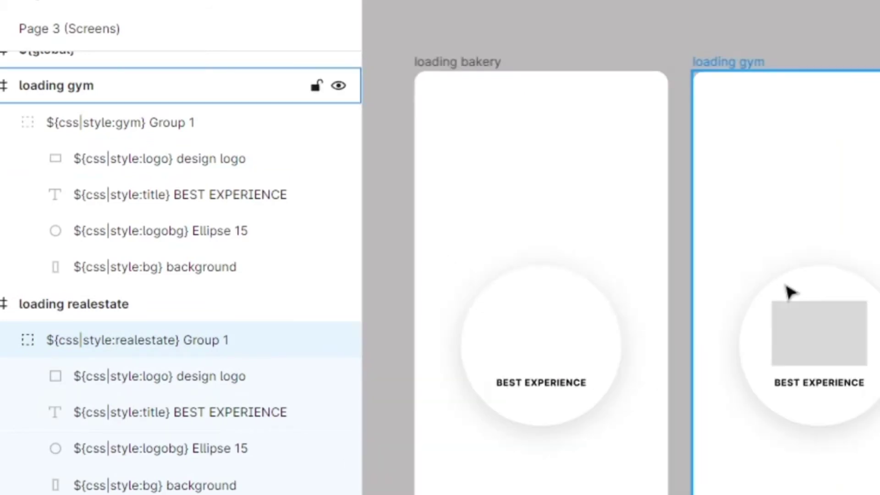
pyautogui.hscroll(4, 788, 297)
# Widen the Urban Select Realty logo to about 159×128 and centre it in the circle.
pyautogui.scroll(-3, 723, 346)
pyautogui.scroll(-5, 648, 377)
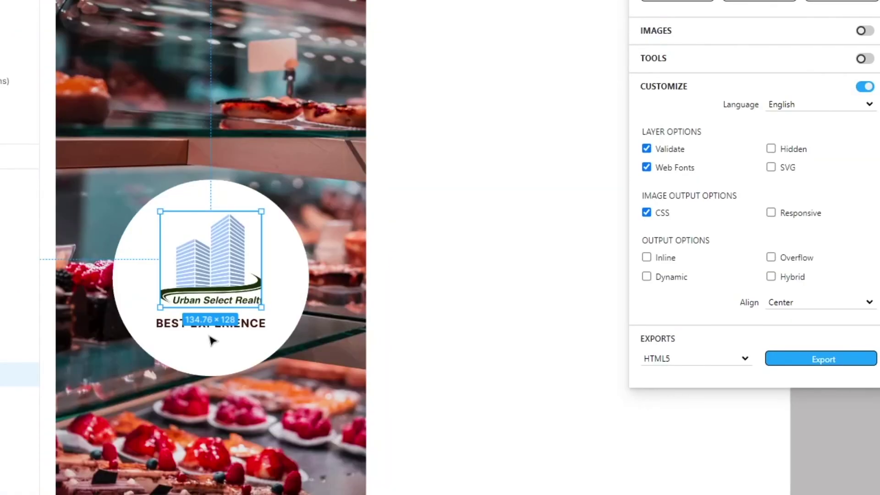
pyautogui.scroll(3, 212, 340)
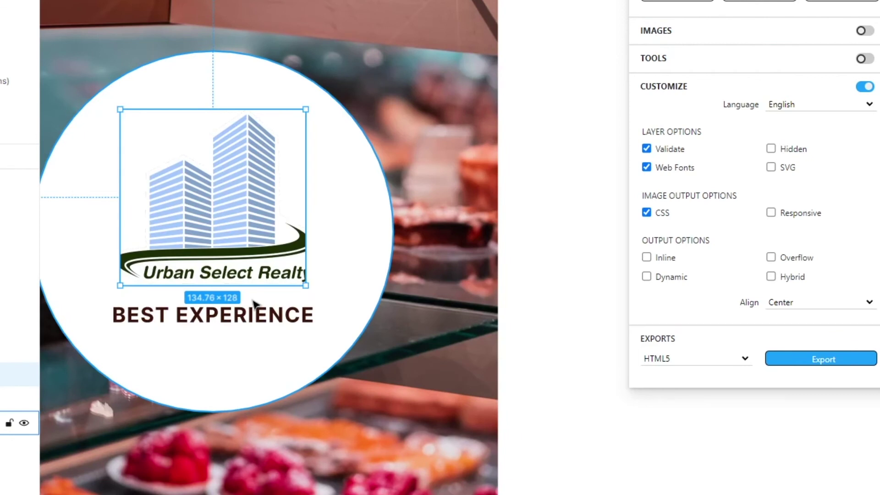
pyautogui.click(264, 325)
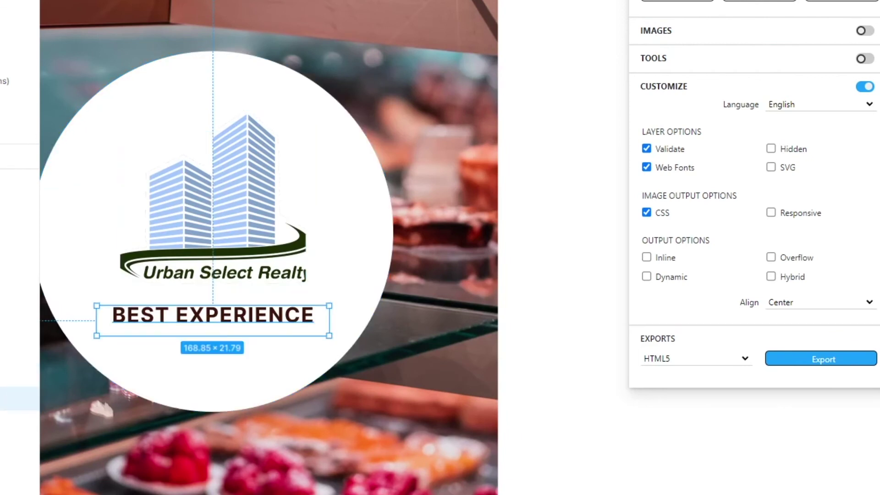
pyautogui.press('Escape')
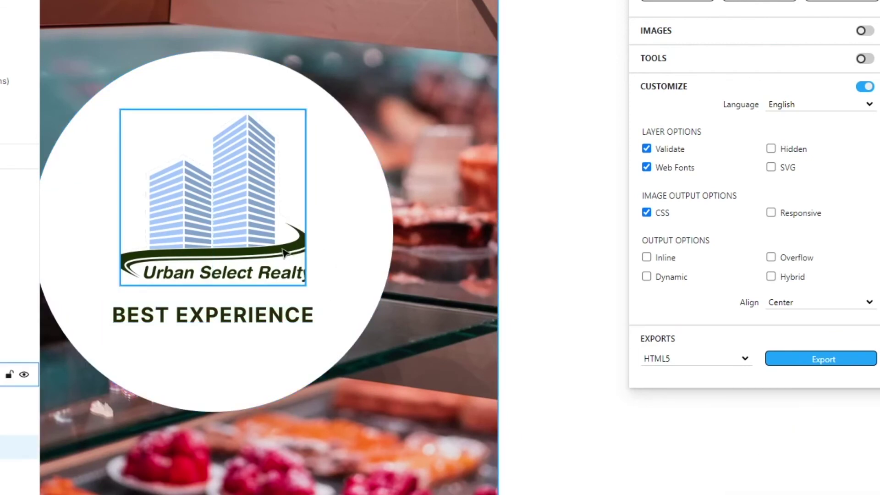
pyautogui.click(284, 252)
pyautogui.moveTo(308, 200); pyautogui.dragTo(338, 204)
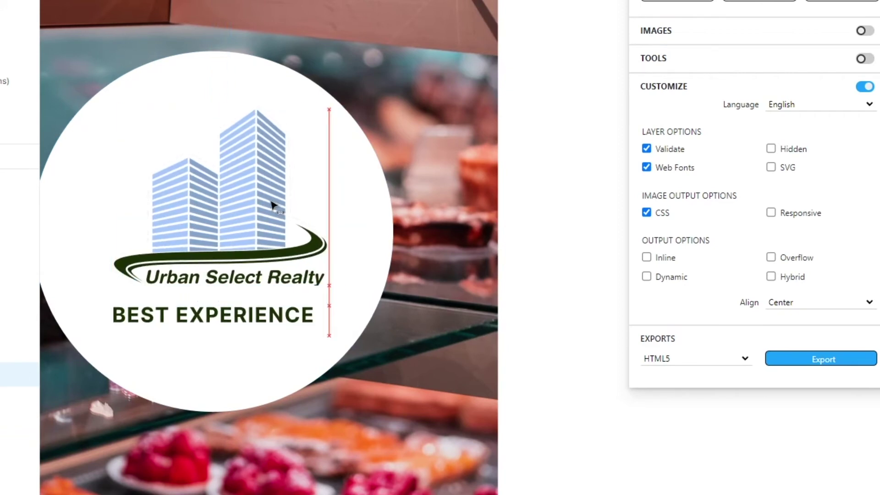
pyautogui.moveTo(273, 205); pyautogui.dragTo(269, 202)
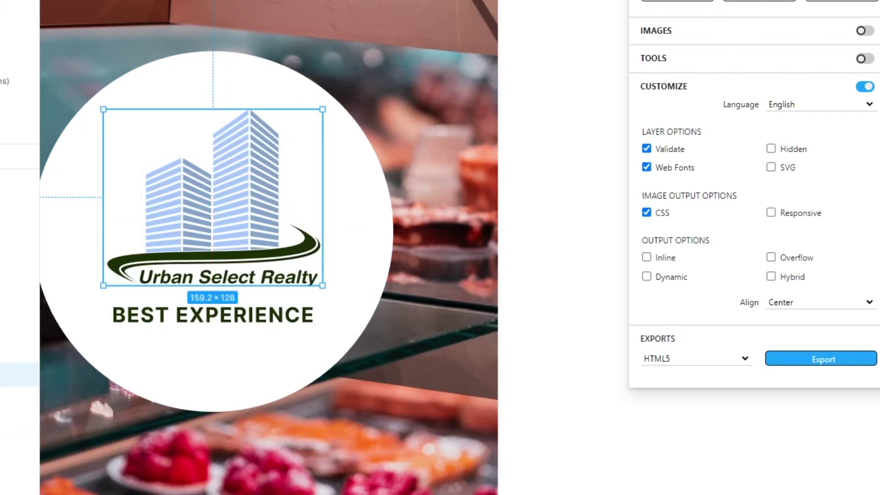
pyautogui.scroll(-5, 337, 398)
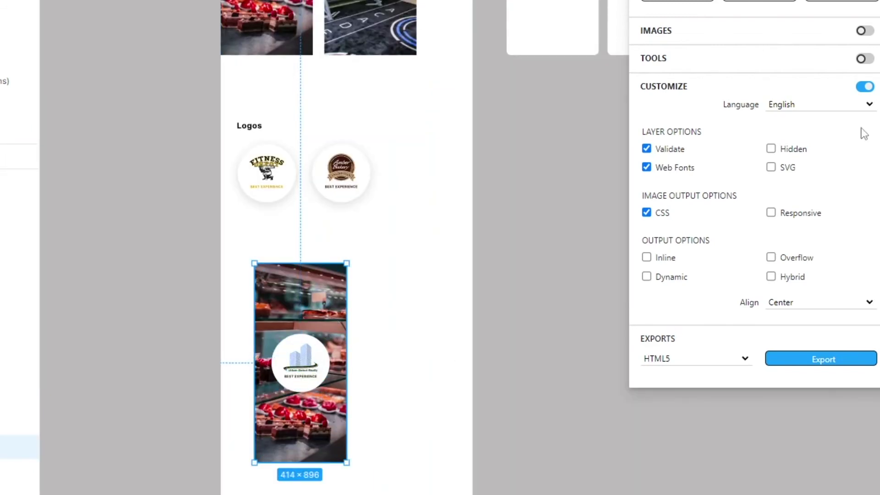
# Rename the duplicated bakery style group to realestate.
pyautogui.hotkey('shift', '2')
pyautogui.scroll(-5, 407, 389)
pyautogui.scroll(1, 389, 403)
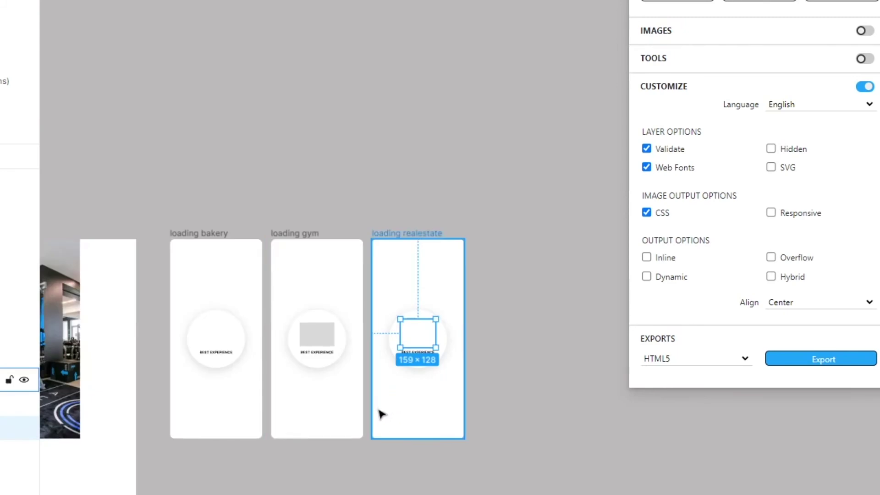
pyautogui.hscroll(-3, 366, 453)
pyautogui.scroll(4, 404, 493)
pyautogui.hscroll(3, 458, 490)
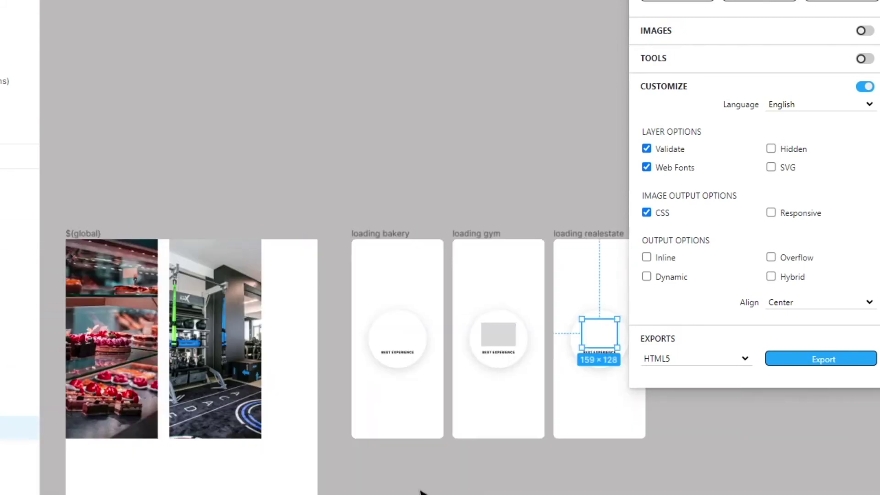
pyautogui.hscroll(-2, 422, 491)
pyautogui.scroll(-5, 422, 491)
pyautogui.scroll(4, 420, 491)
pyautogui.scroll(-5, 414, 491)
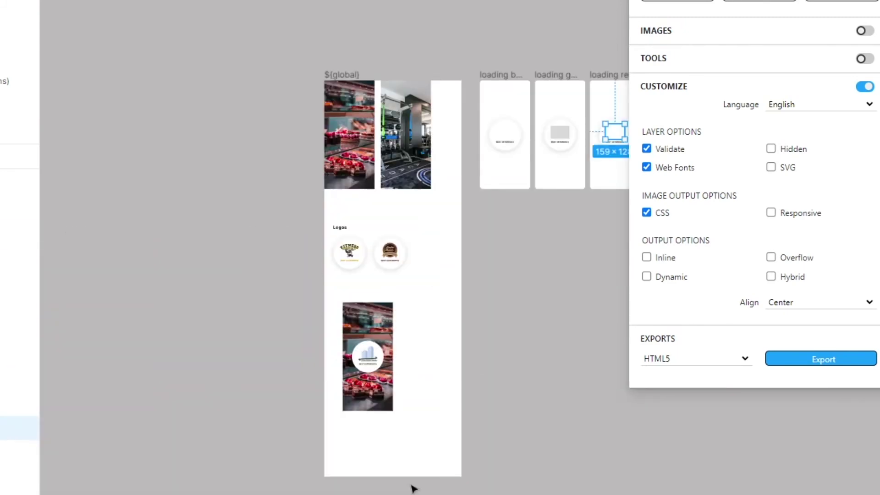
pyautogui.scroll(5, 400, 445)
pyautogui.scroll(-2, 345, 305)
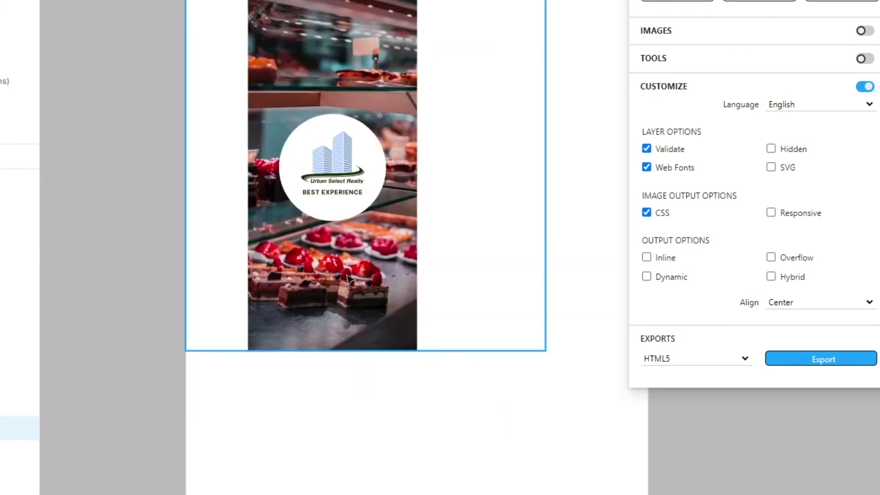
pyautogui.click(349, 277)
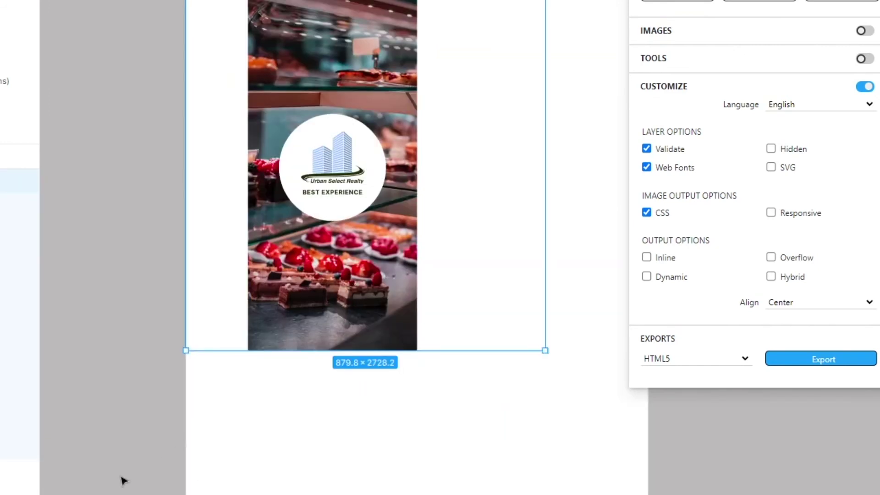
pyautogui.doubleClick(104, 360)
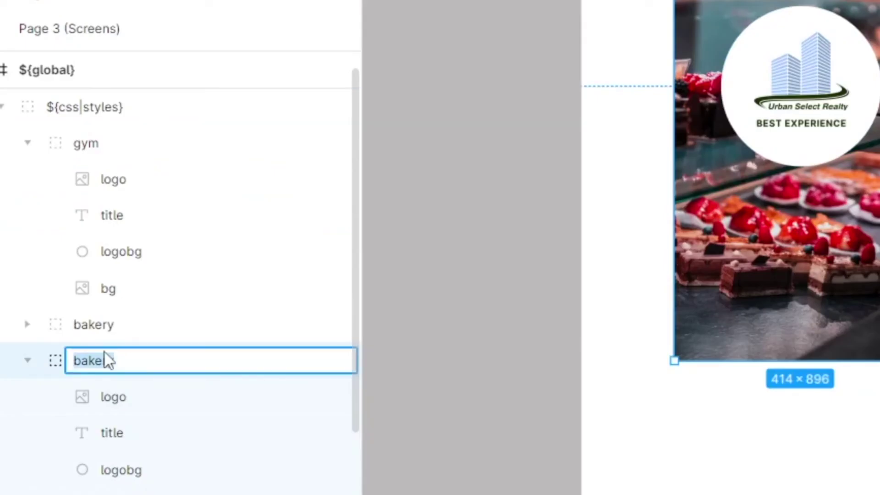
pyautogui.write('realestate')
pyautogui.press('Return')
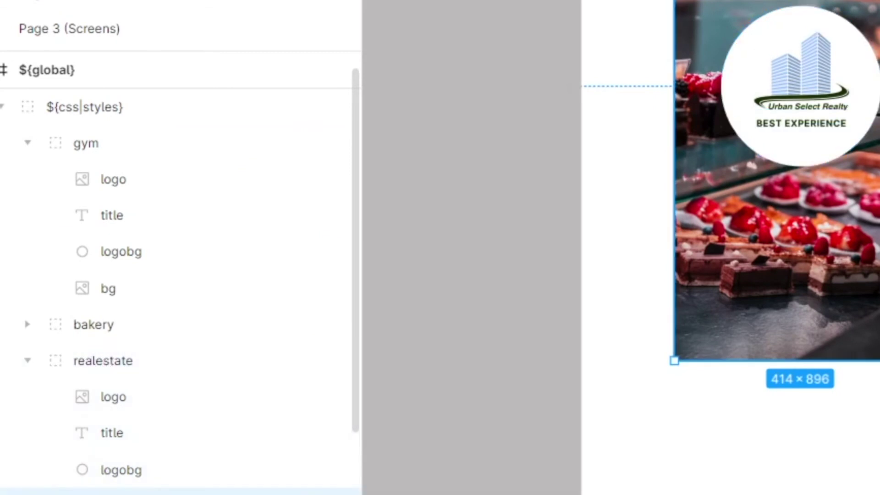
# Give realestate the aerial rooftop photo background, collapse gym, and export as HTML5.
pyautogui.click(687, 393)
pyautogui.click(861, 364)
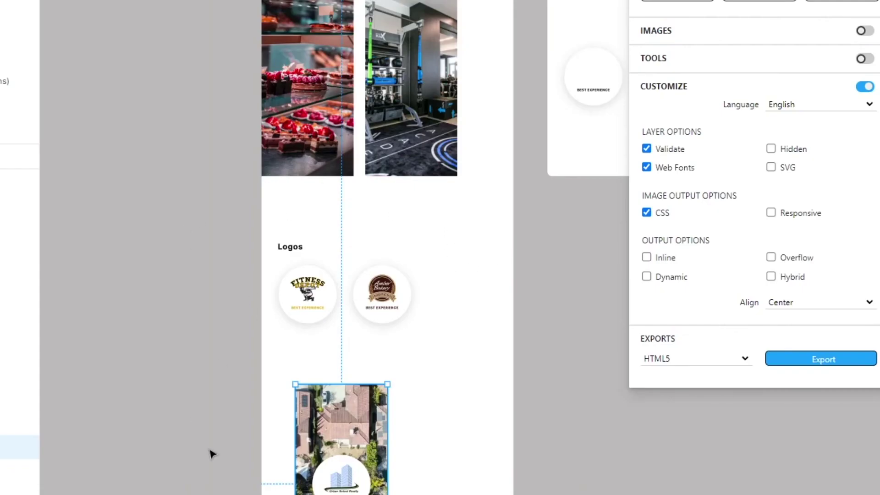
pyautogui.hscroll(5, 392, 303)
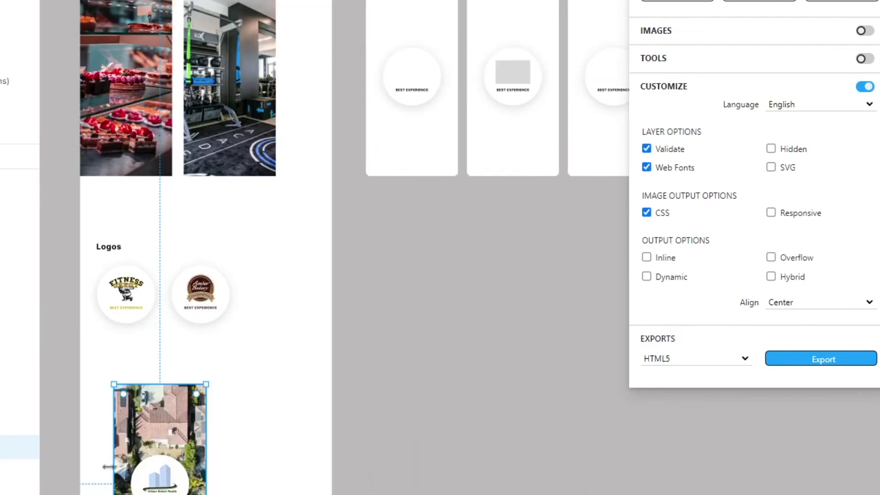
pyautogui.click(232, 244)
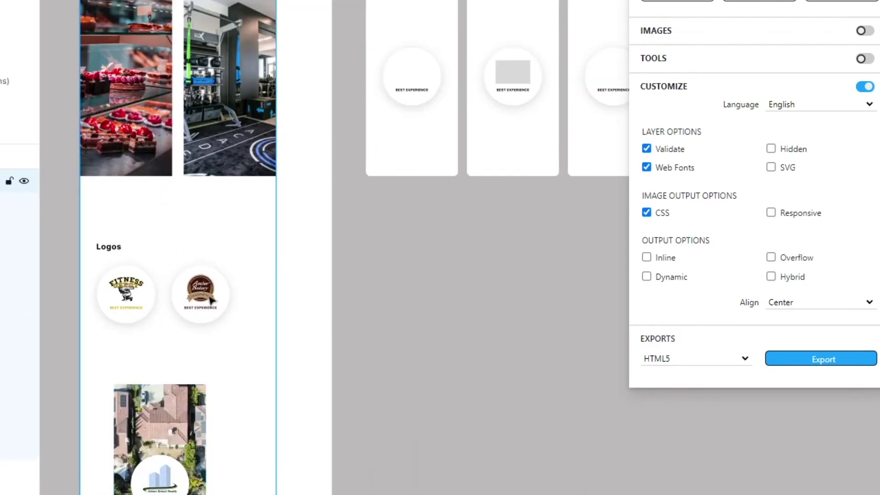
pyautogui.click(32, 181)
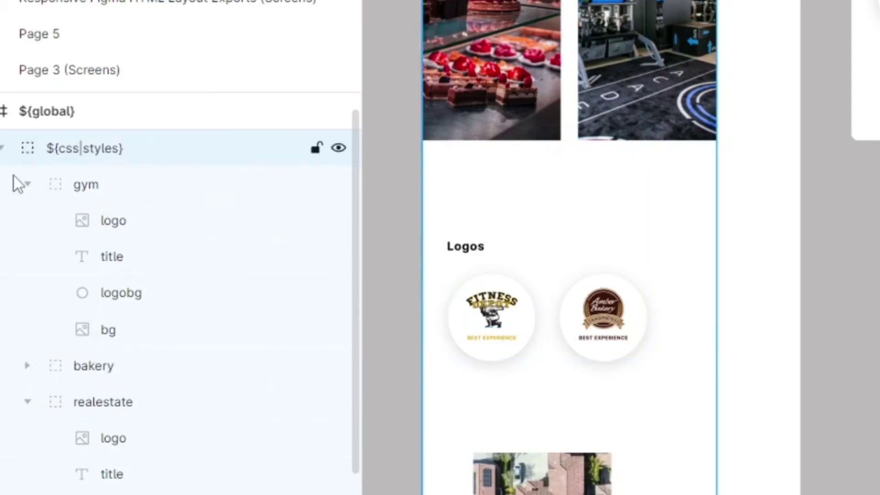
pyautogui.click(35, 185)
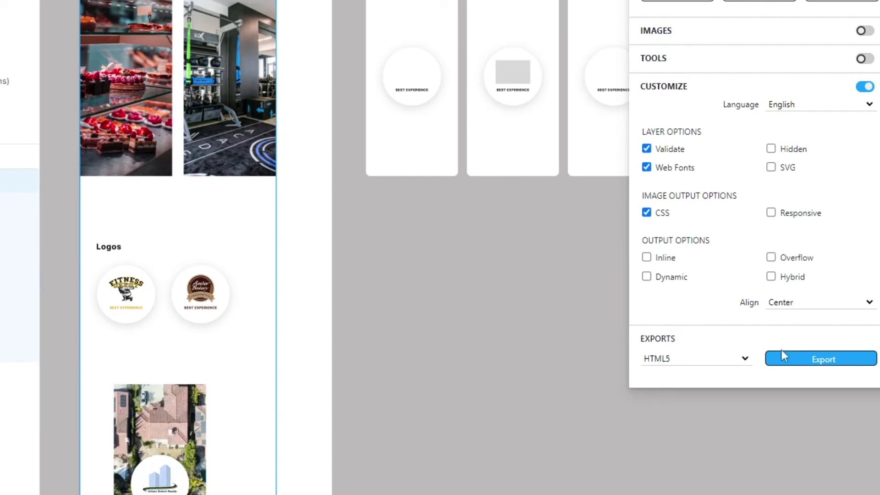
pyautogui.click(805, 362)
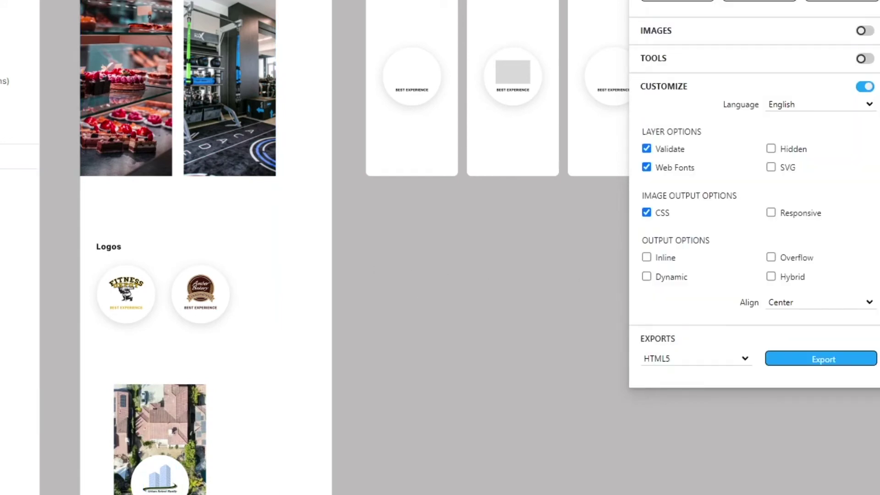
# Re-export, then preview loading_gym.html and loading_realestate.html in the browser.
pyautogui.click(842, 360)
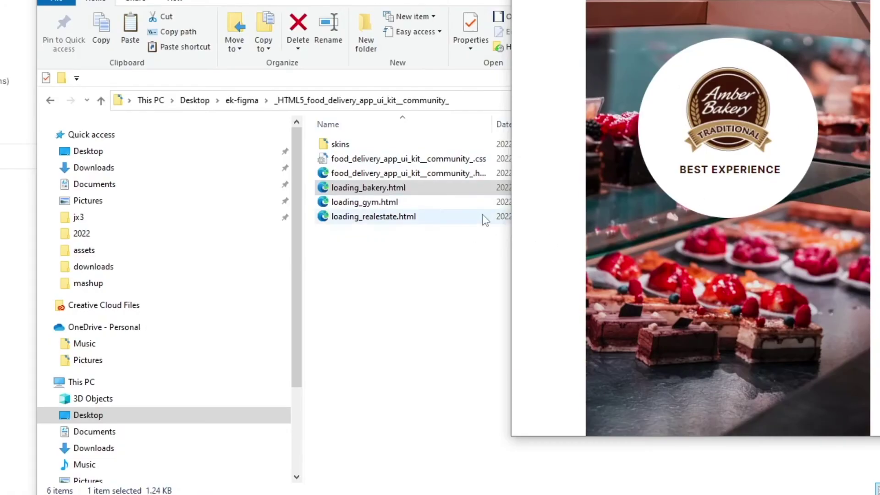
pyautogui.doubleClick(418, 205)
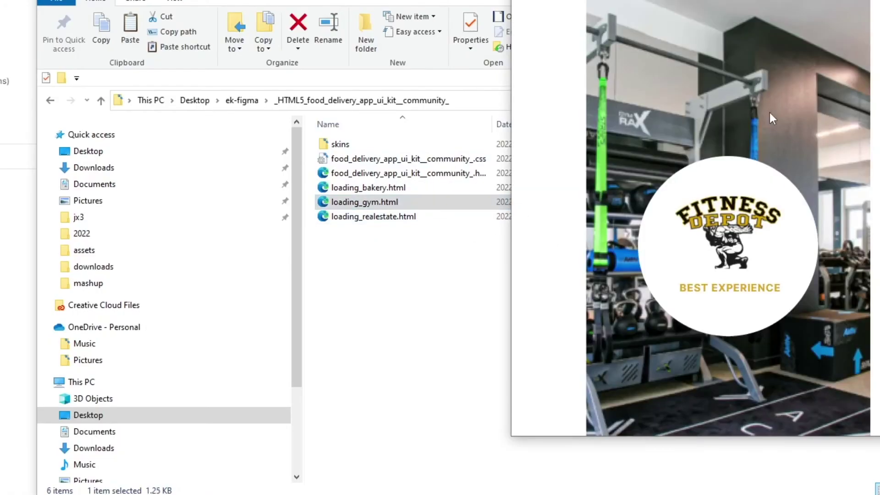
pyautogui.scroll(-3, 769, 119)
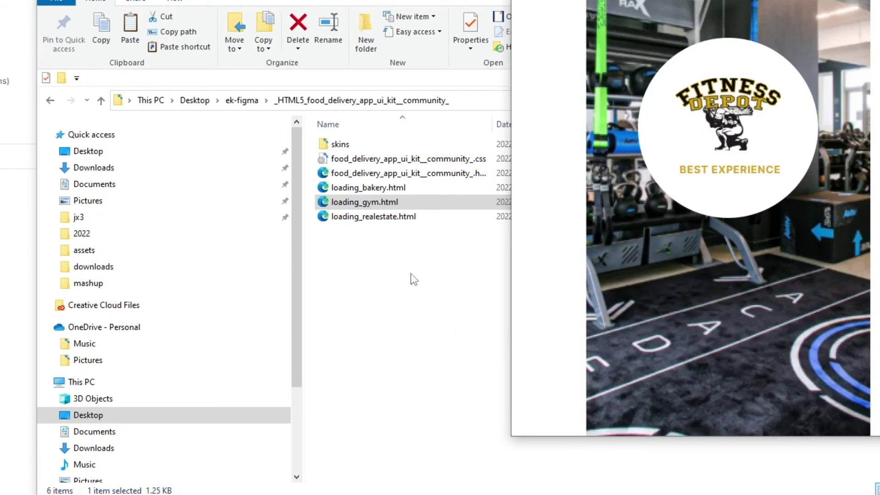
pyautogui.doubleClick(394, 219)
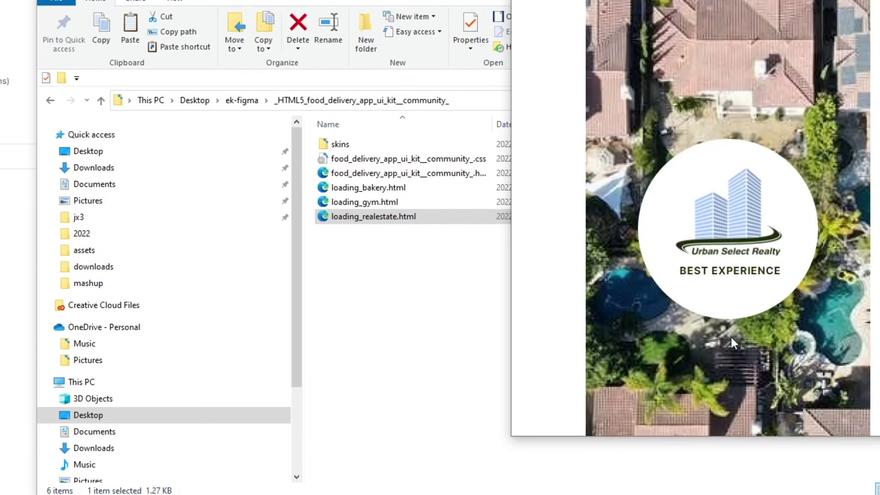
# Back in Figma, select the gym logo's logobg circle background.
pyautogui.hotkey('alt', 'Tab')
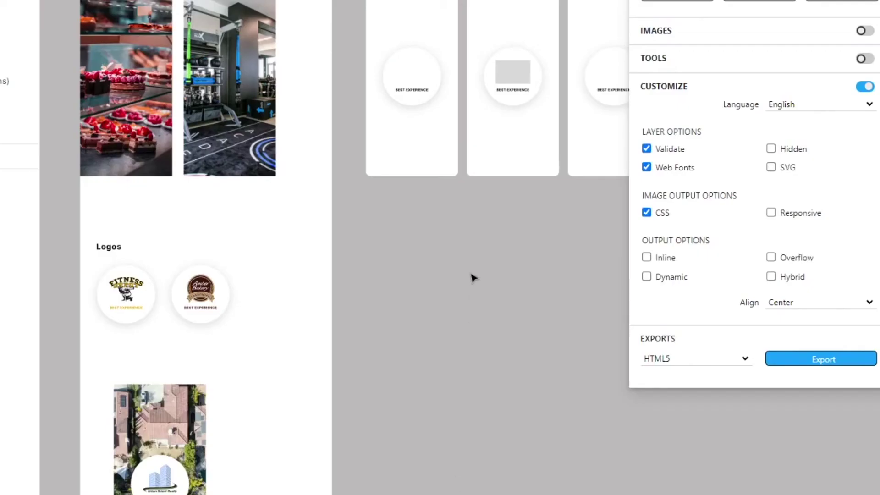
pyautogui.scroll(3, 487, 161)
pyautogui.scroll(3, 456, 198)
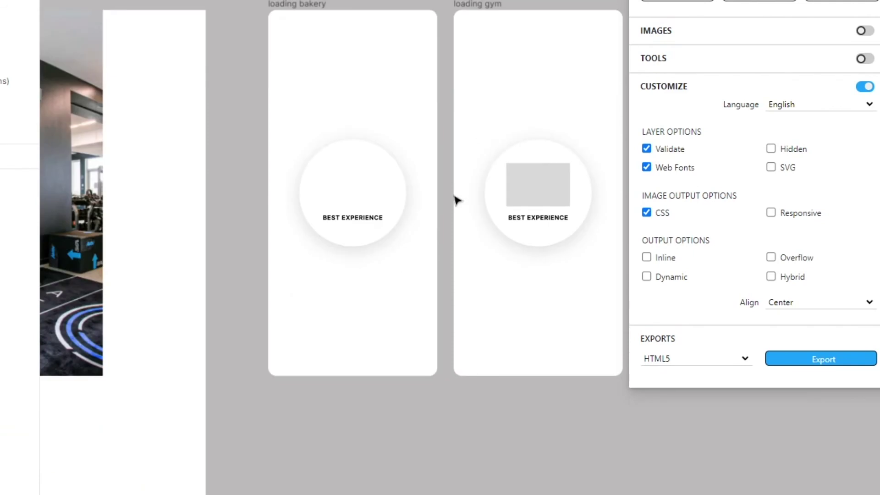
pyautogui.hscroll(5, 456, 200)
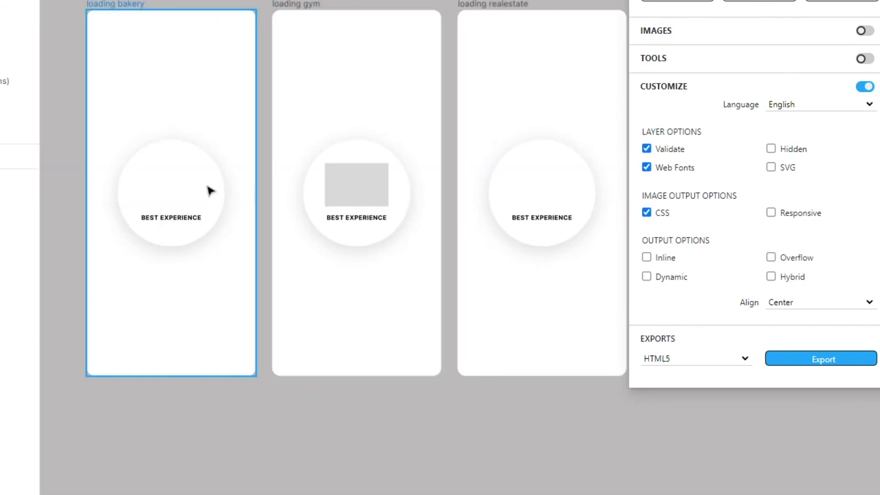
pyautogui.scroll(-3, 379, 277)
pyautogui.scroll(-2, 379, 277)
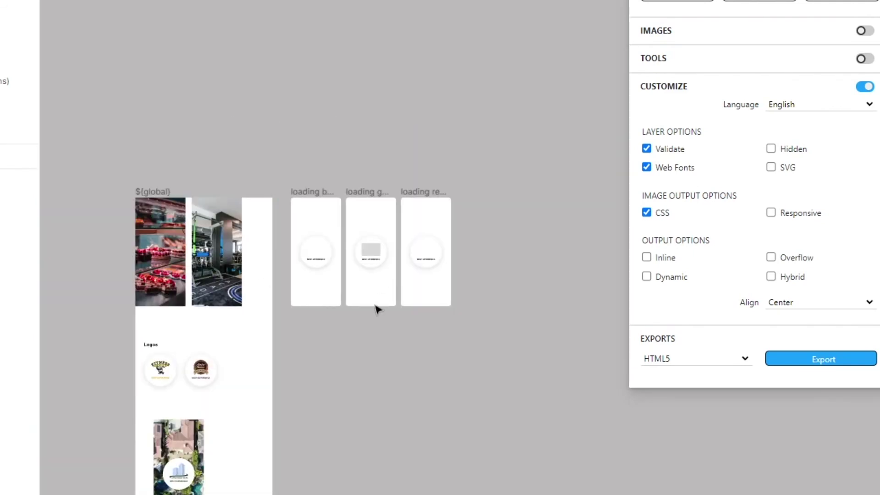
pyautogui.hscroll(-5, 366, 347)
pyautogui.hscroll(3, 375, 349)
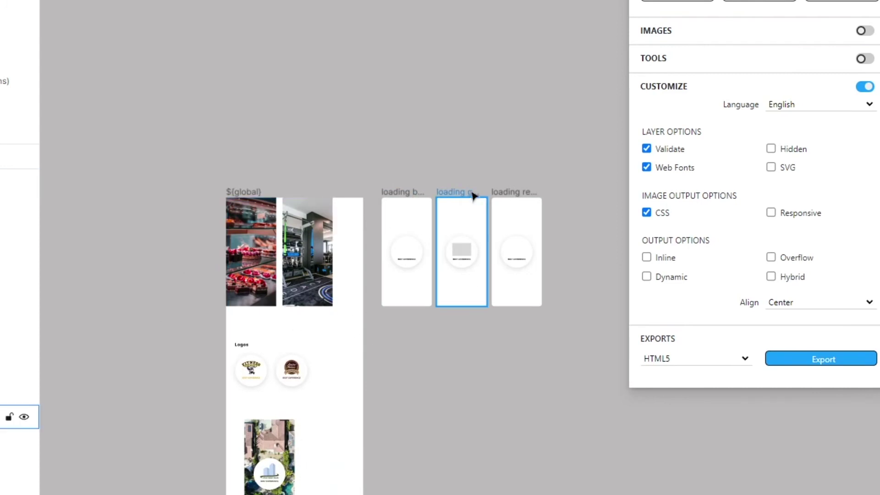
pyautogui.scroll(5, 337, 273)
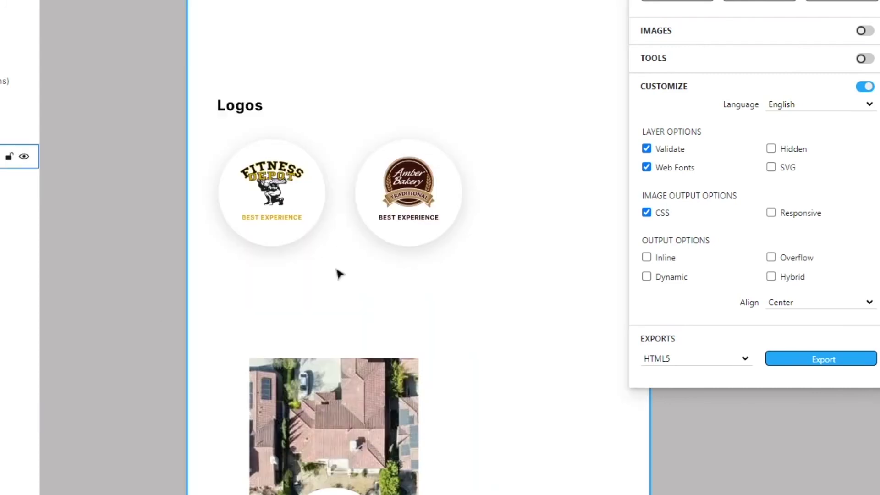
pyautogui.scroll(2, 365, 243)
pyautogui.click(246, 173)
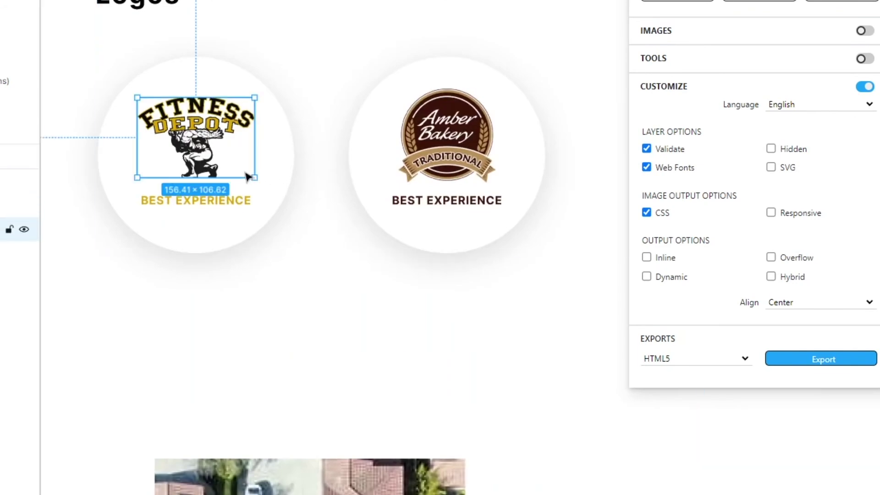
pyautogui.click(273, 192)
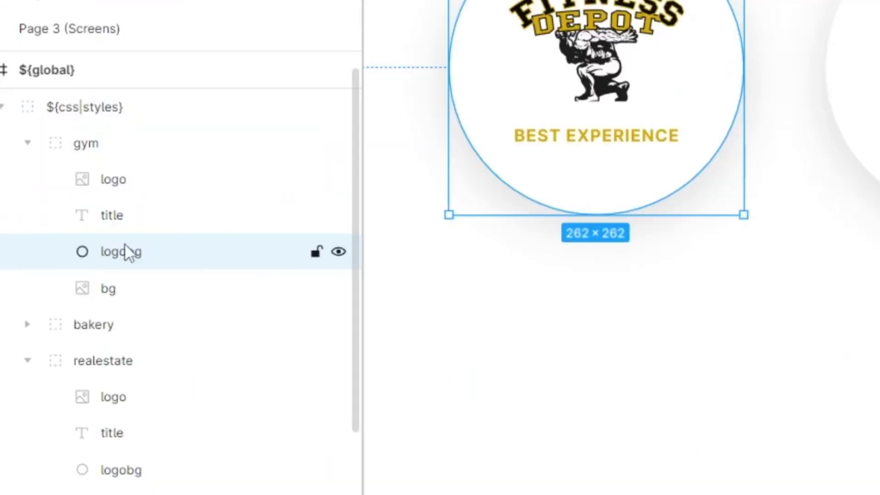
# Duplicate the gym logobg circle as logobg:hover and hide the original logobg.
pyautogui.moveTo(125, 263); pyautogui.dragTo(129, 273)
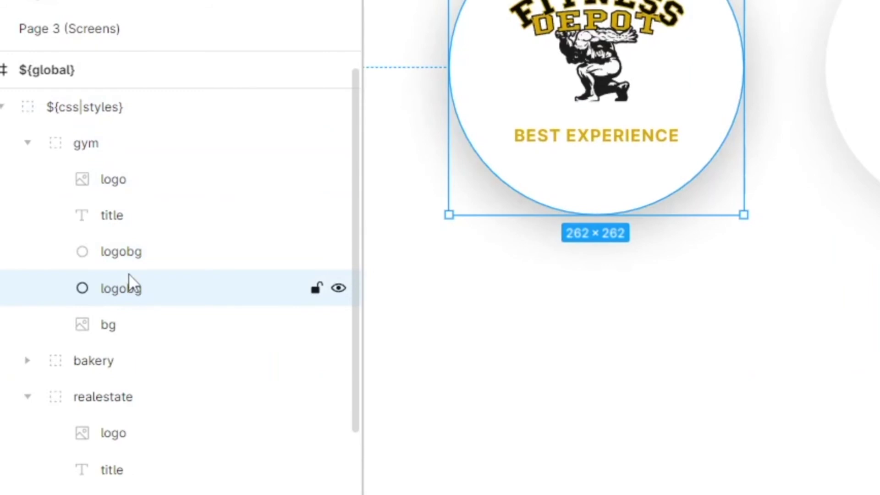
pyautogui.doubleClick(142, 302)
pyautogui.click(158, 298)
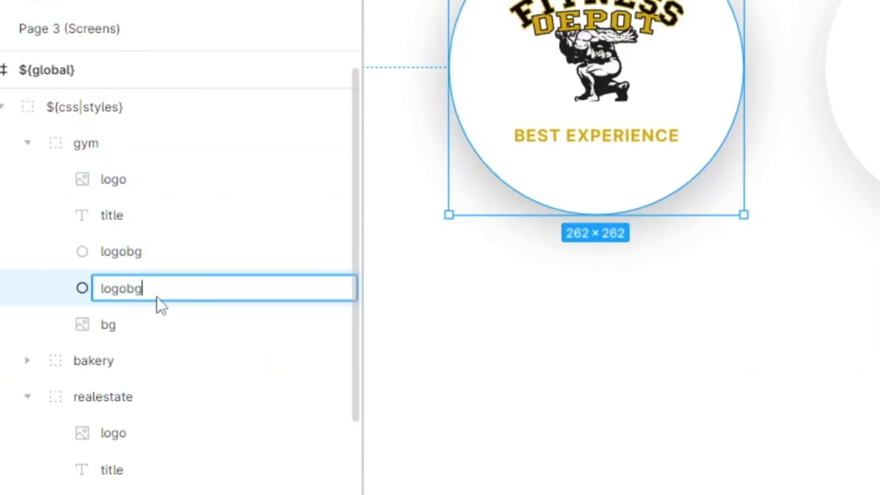
pyautogui.write(':hover')
pyautogui.press('Return')
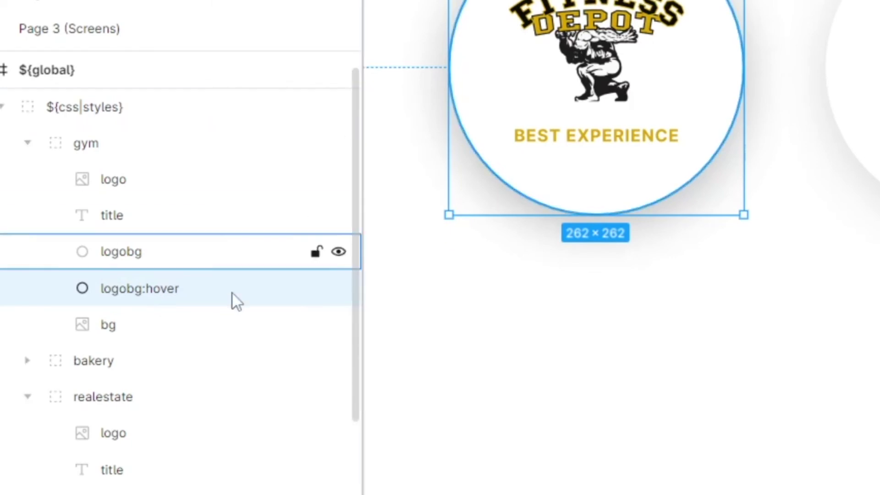
pyautogui.click(342, 251)
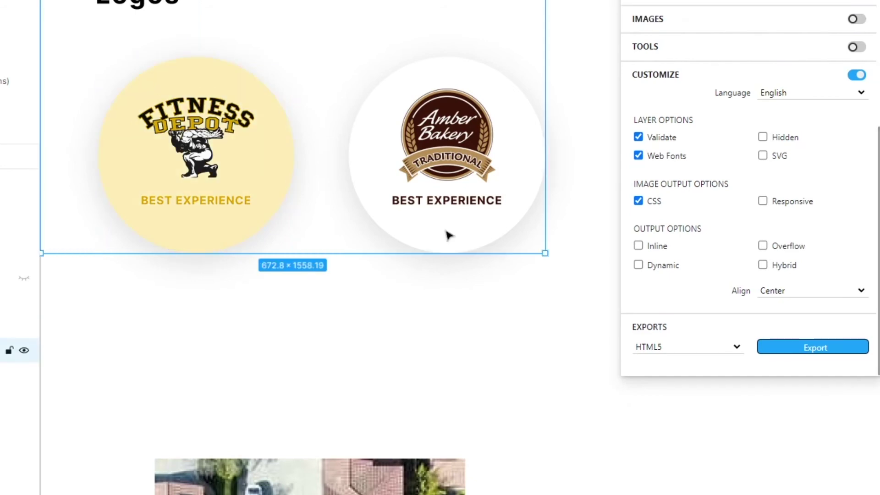
pyautogui.scroll(-6, 448, 236)
pyautogui.scroll(8, 448, 235)
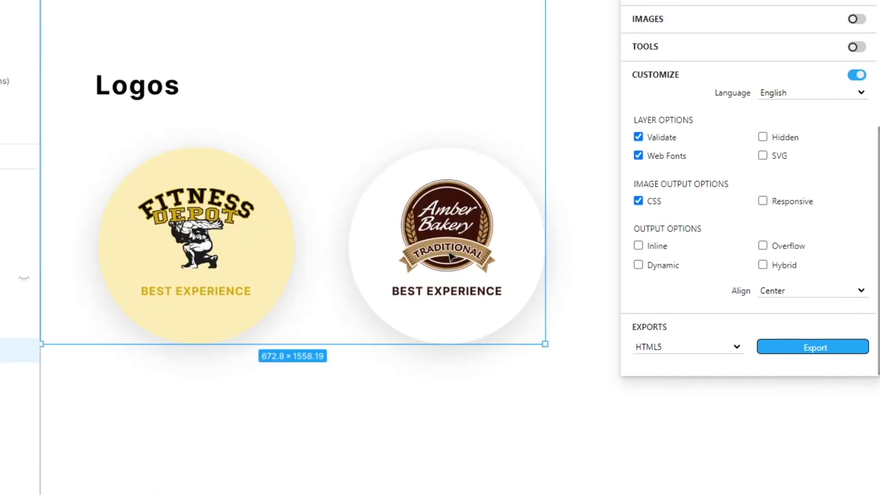
# Rename the second realestate logobg layer to logobg:hover.
pyautogui.click(389, 230)
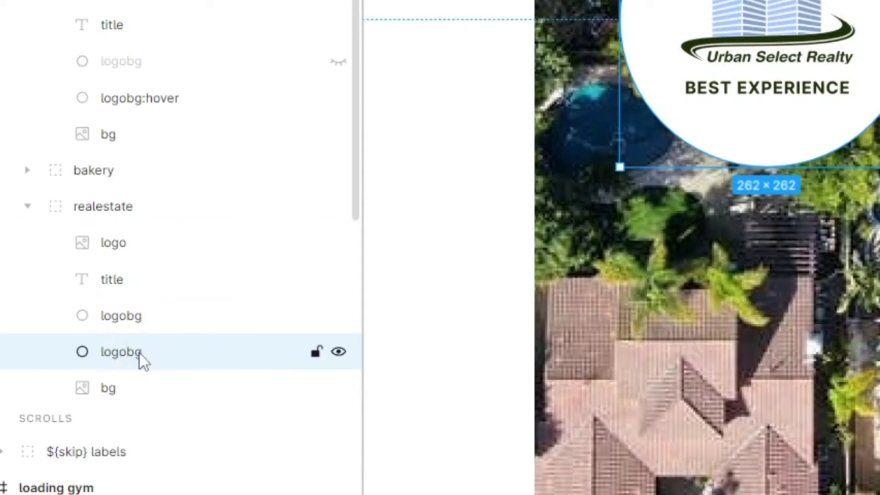
pyautogui.doubleClick(0, 472)
pyautogui.click(0, 478)
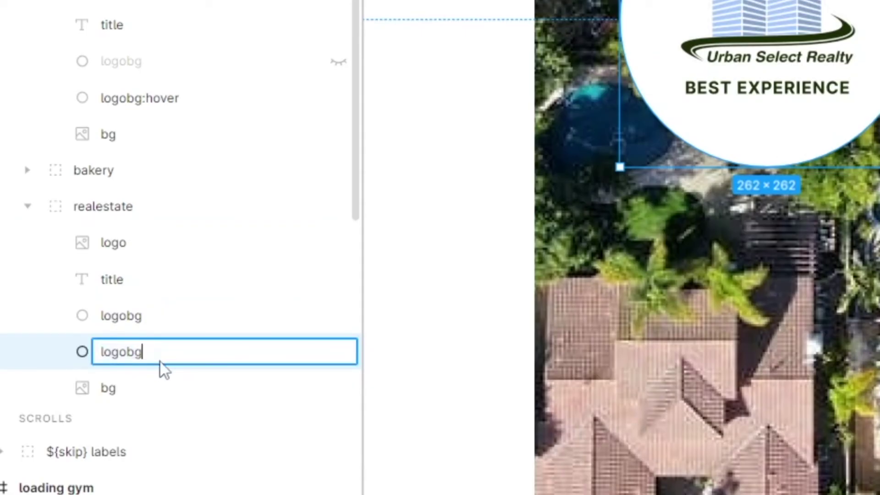
pyautogui.write(':hover')
pyautogui.press('Return')
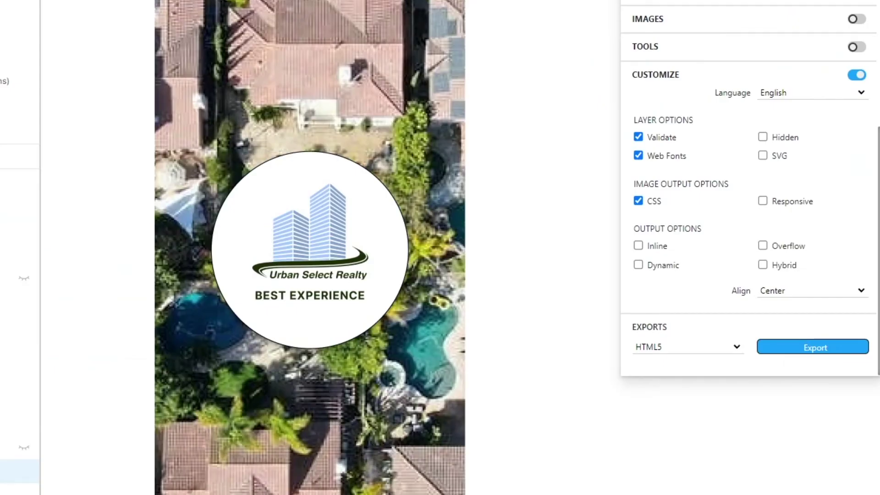
# Change the realestate logo circle's stroke from black to dark green.
pyautogui.click(310, 249)
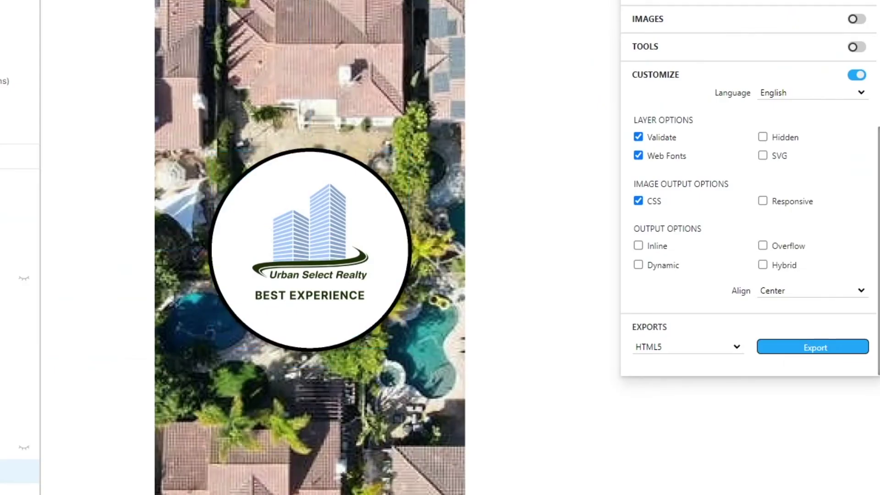
pyautogui.click(540, 394)
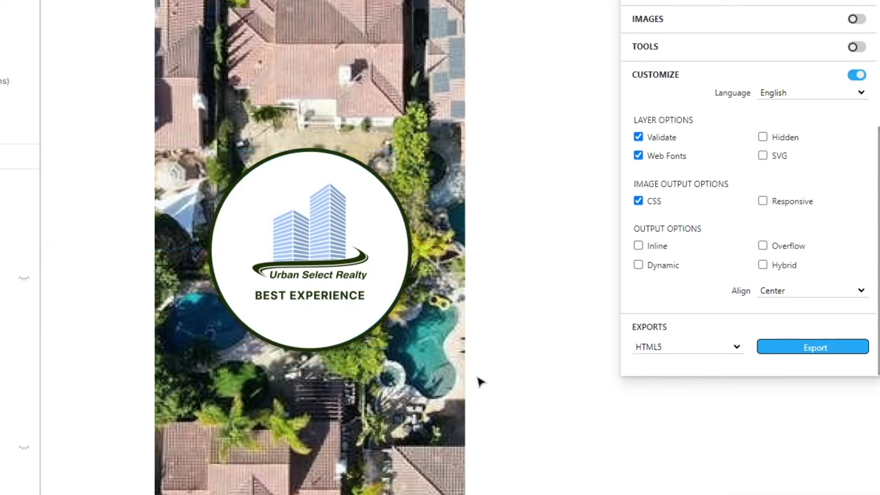
pyautogui.scroll(-2, 369, 259)
pyautogui.scroll(-5, 369, 259)
pyautogui.scroll(3, 443, 220)
pyautogui.scroll(-2, 444, 220)
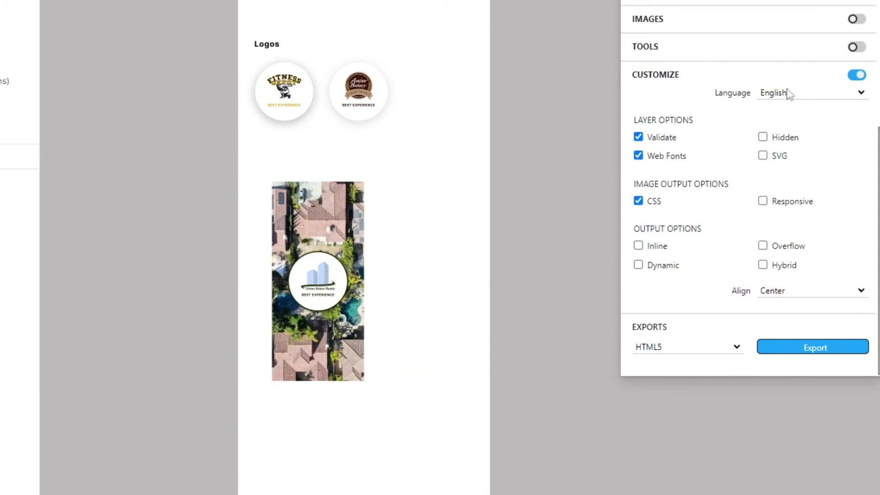
# Hide the bakery logobg circle and turn on Export Kit's Hidden layer option.
pyautogui.scroll(2, 442, 111)
pyautogui.scroll(2, 442, 111)
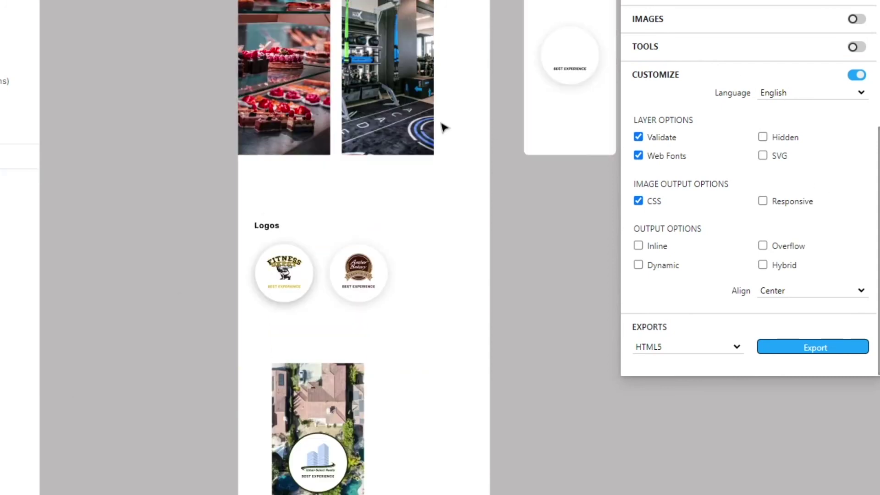
pyautogui.click(384, 278)
pyautogui.click(383, 287)
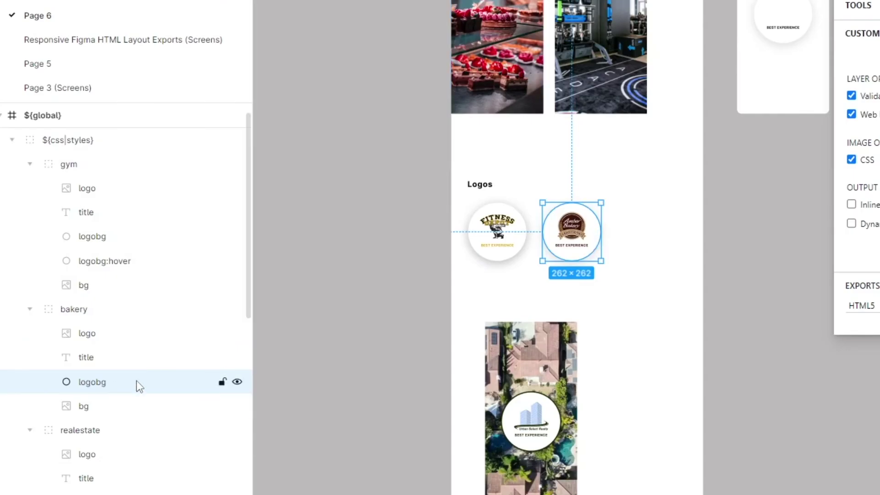
pyautogui.click(237, 382)
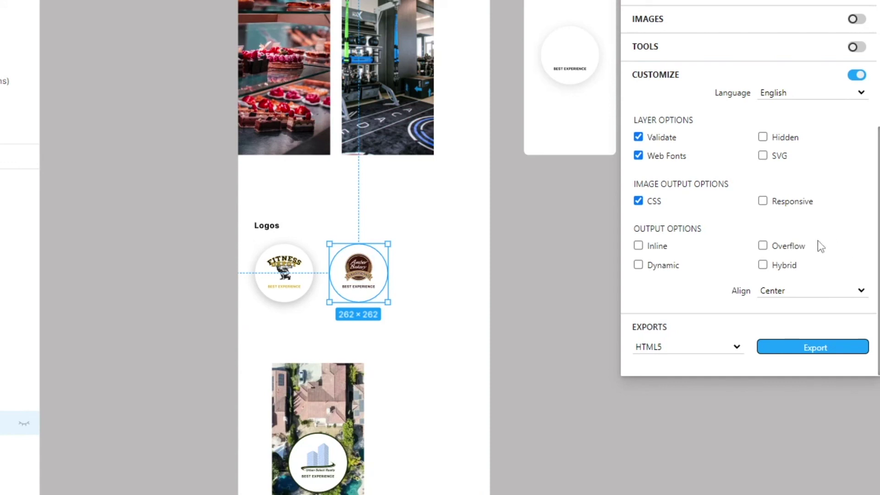
pyautogui.click(762, 138)
pyautogui.click(546, 282)
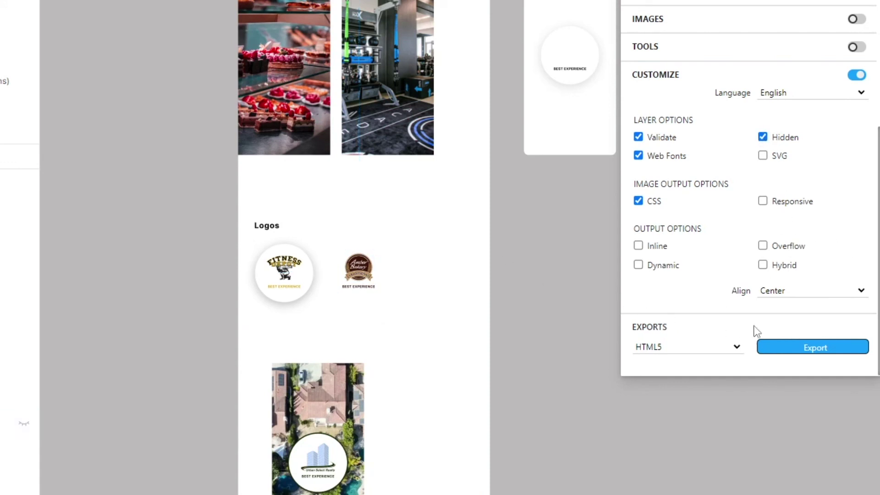
# Export as HTML5, then preview the gym and real estate loading pages in the browser.
pyautogui.click(812, 350)
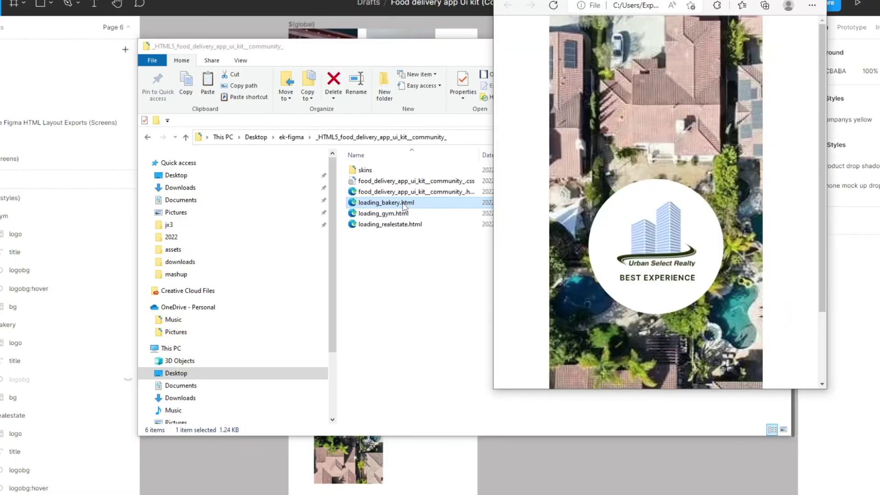
pyautogui.scroll(-2, 670, 233)
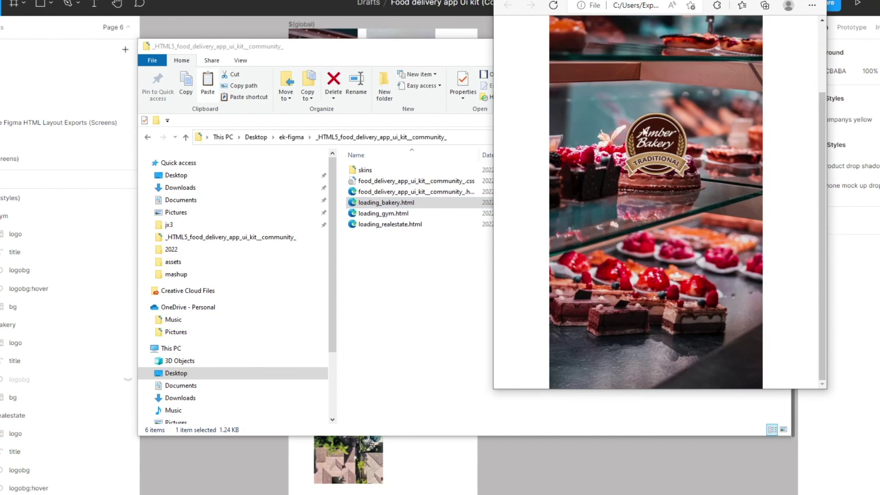
pyautogui.scroll(2, 693, 175)
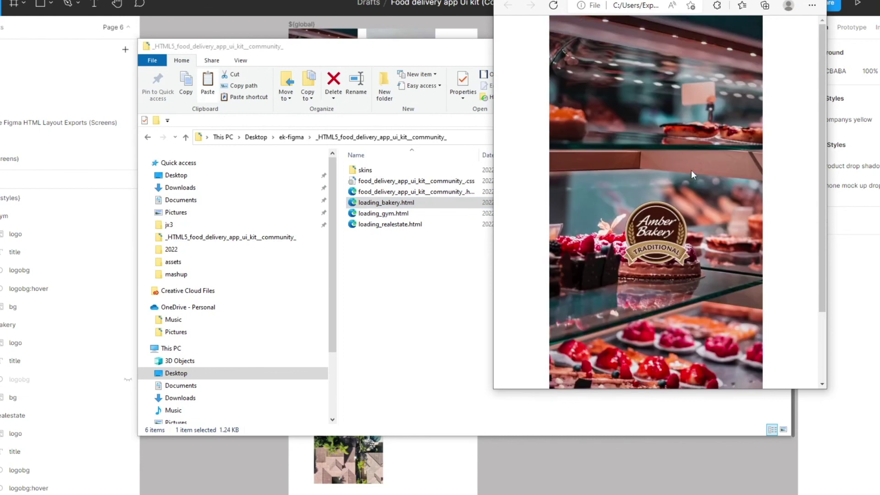
pyautogui.doubleClick(430, 213)
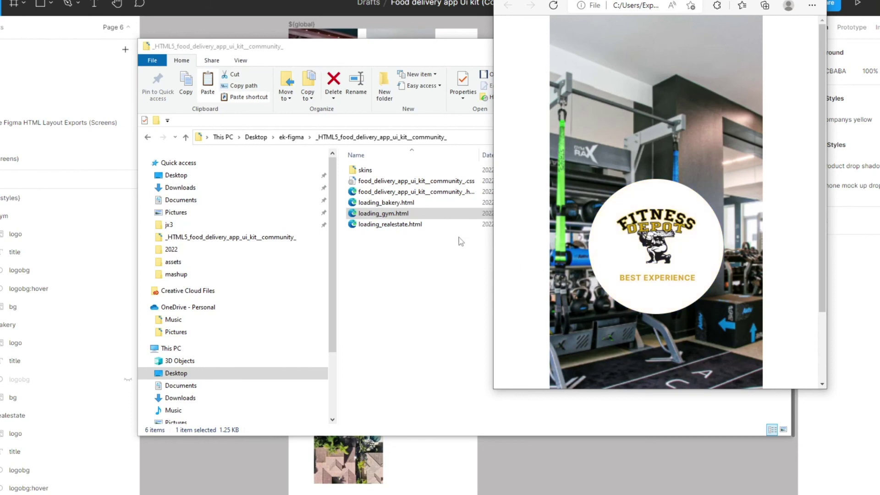
pyautogui.doubleClick(428, 225)
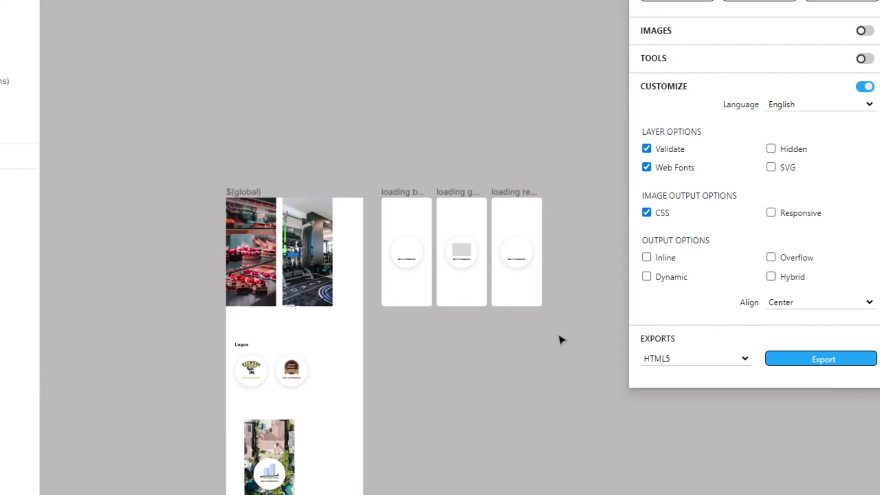
pyautogui.click(464, 257)
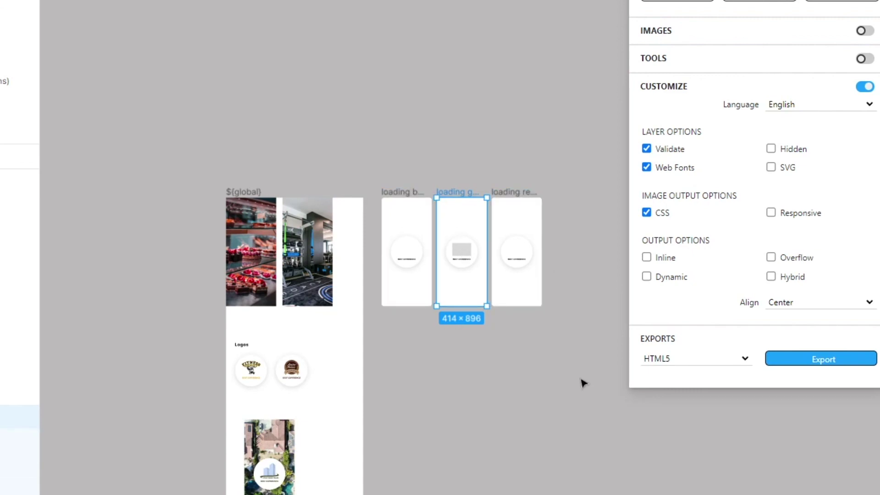
pyautogui.click(266, 265)
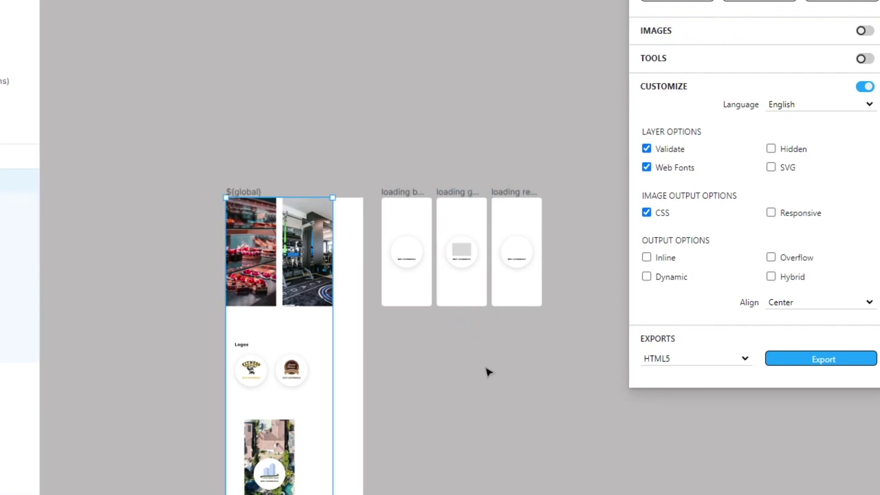